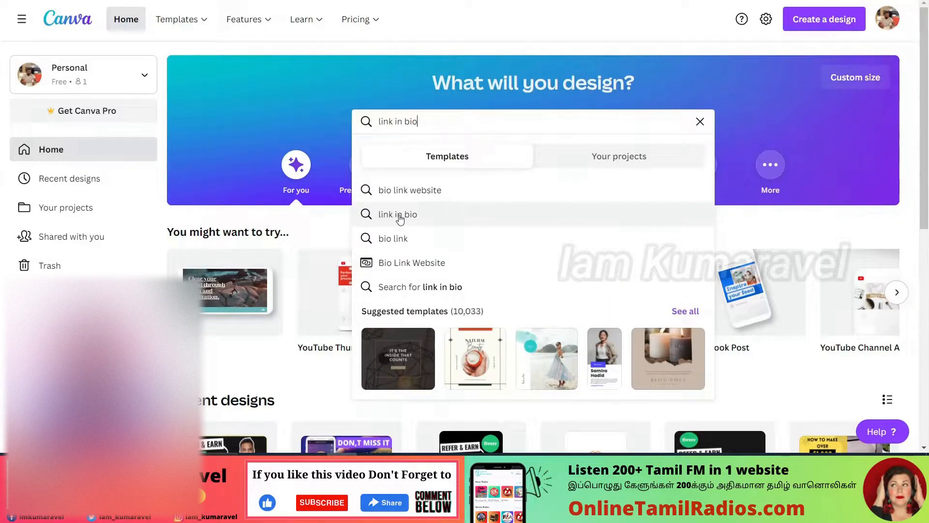
Search the templates for link in bio and filter the results to free ones.
click(397, 216)
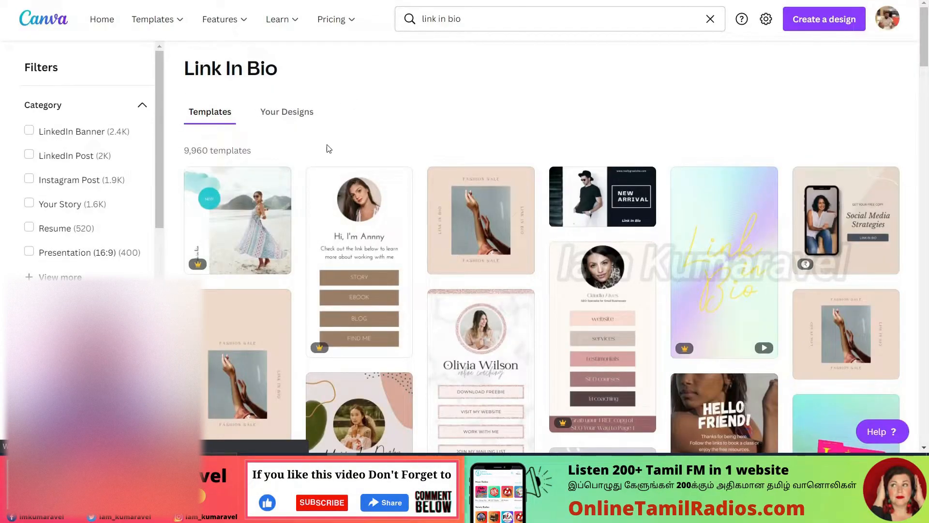
scroll(326, 260, down, 3)
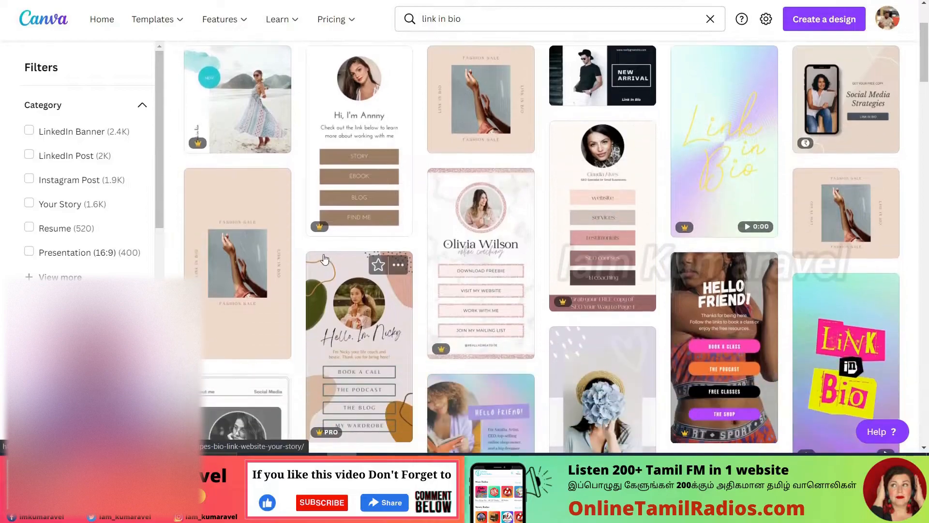
scroll(326, 259, down, 1)
scroll(67, 217, down, 7)
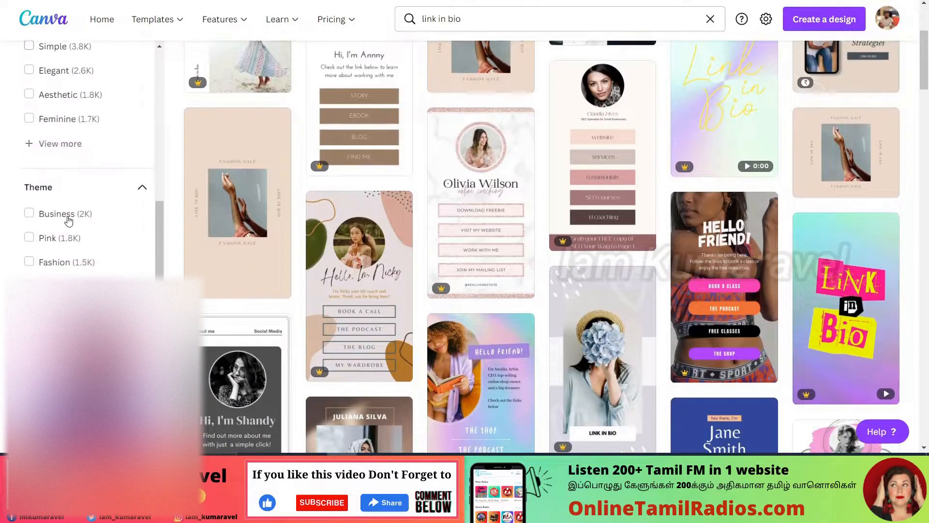
scroll(68, 221, down, 3)
click(29, 279)
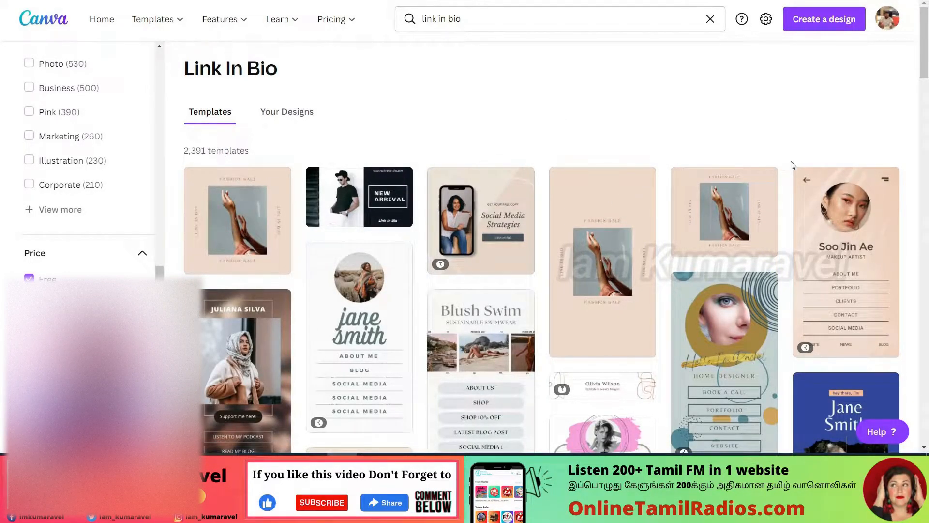
Open the brown "HELLO!" bio link template with About, Portfolio, Website and Contact buttons for editing.
scroll(785, 164, down, 5)
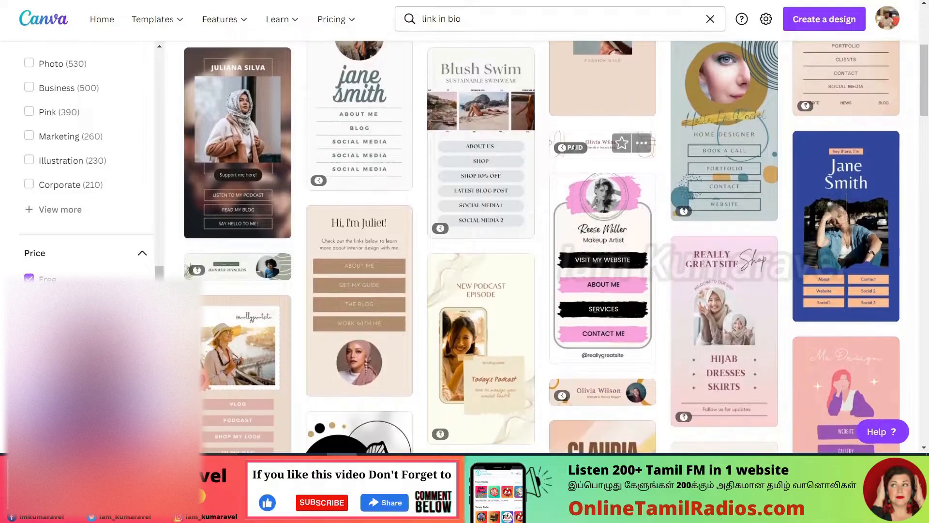
mouse_move(571, 148)
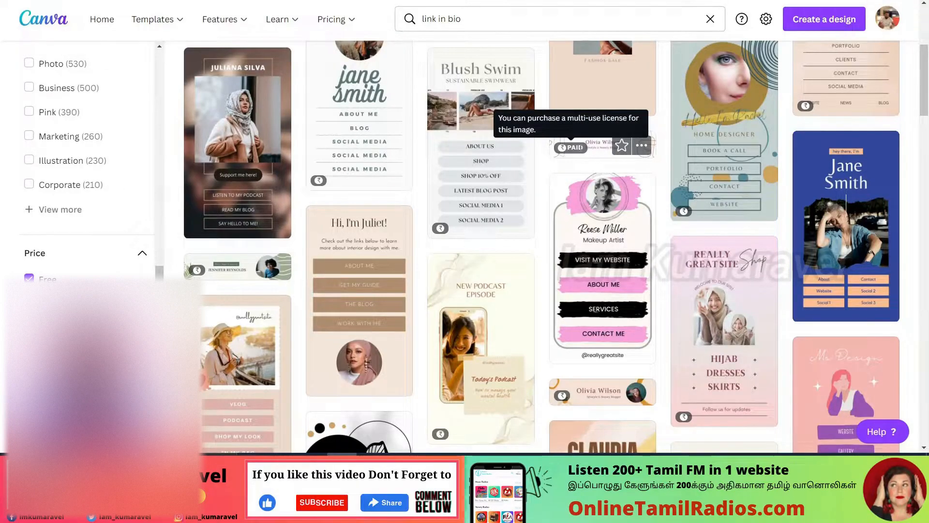
scroll(850, 186, down, 10)
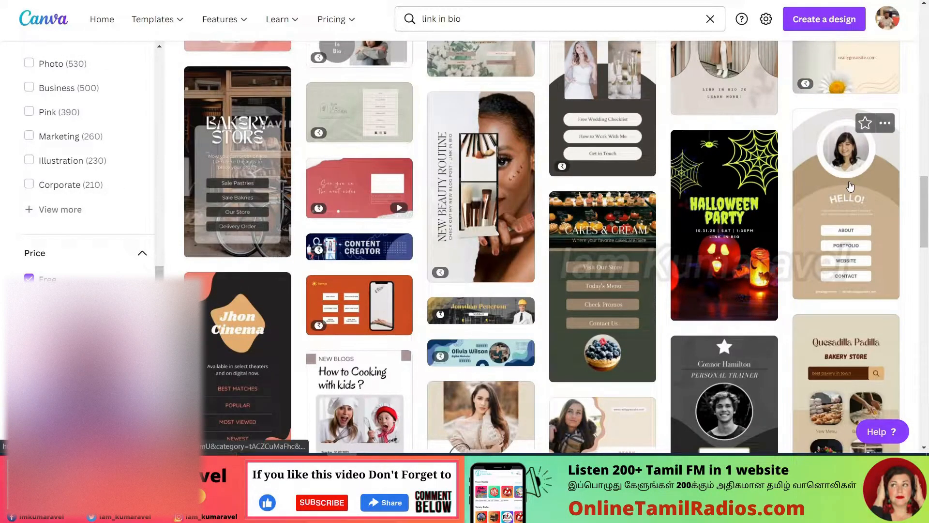
click(852, 186)
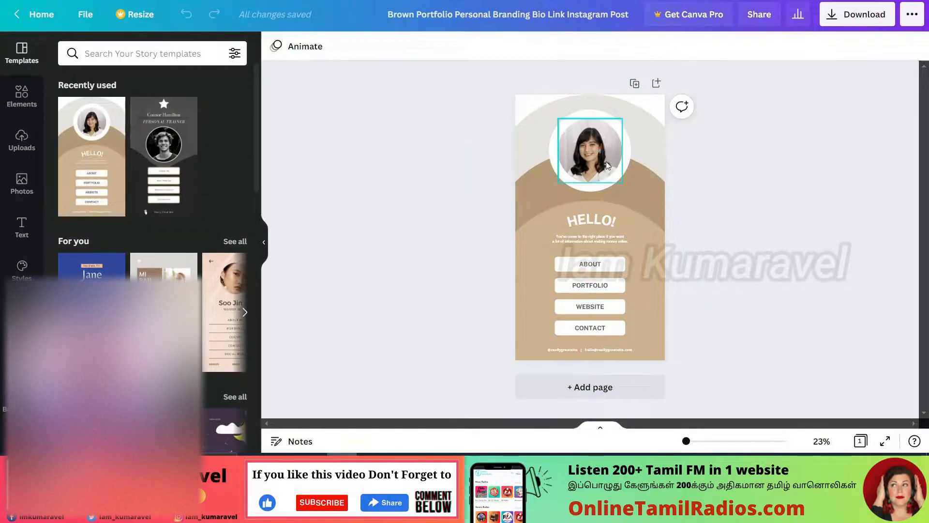
Show all suggested story templates and replace the page design with the beige "Virtual Assistant" template.
scroll(96, 257, down, 3)
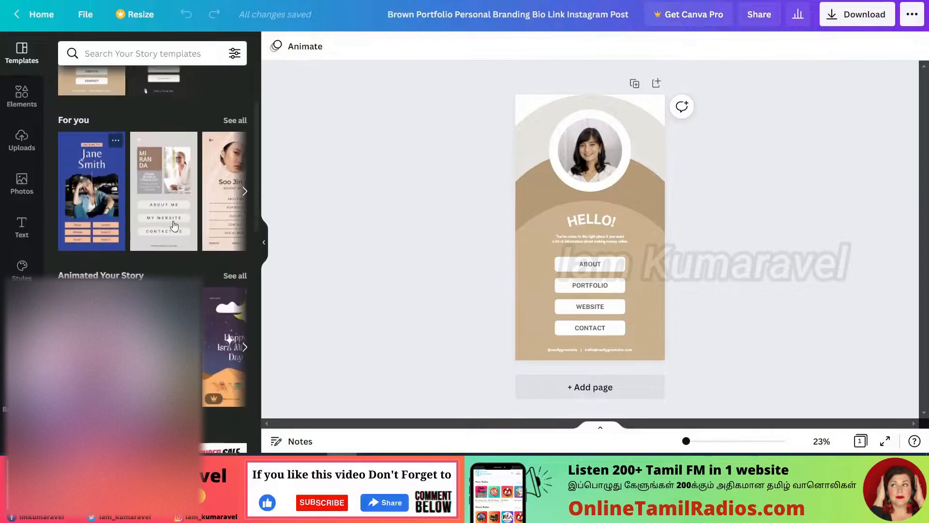
click(231, 121)
scroll(179, 188, down, 2)
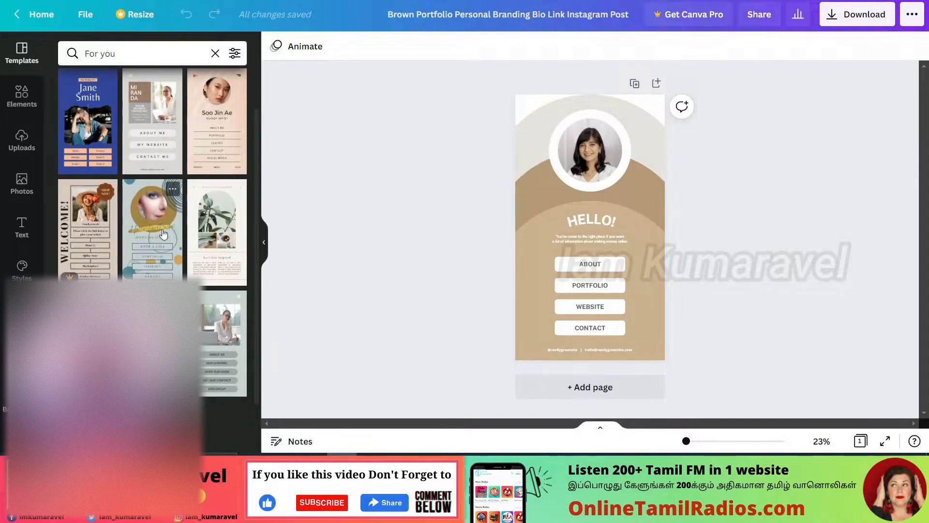
scroll(226, 242, down, 2)
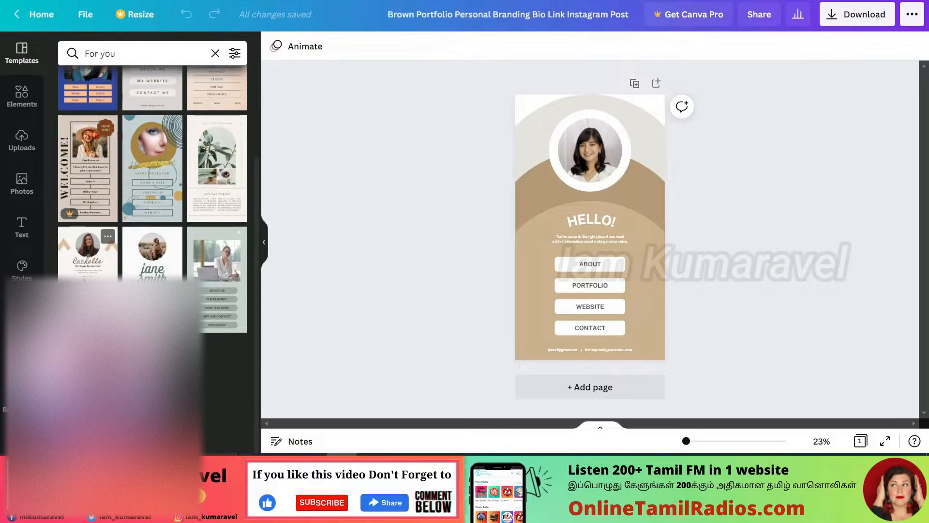
click(87, 254)
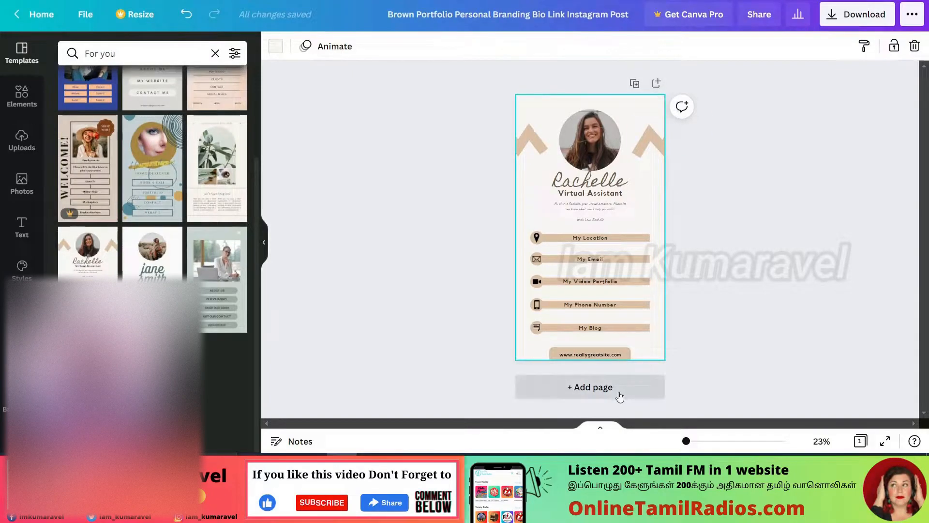
Add a blank second page below the Virtual Assistant design.
click(598, 387)
scroll(612, 222, up, 5)
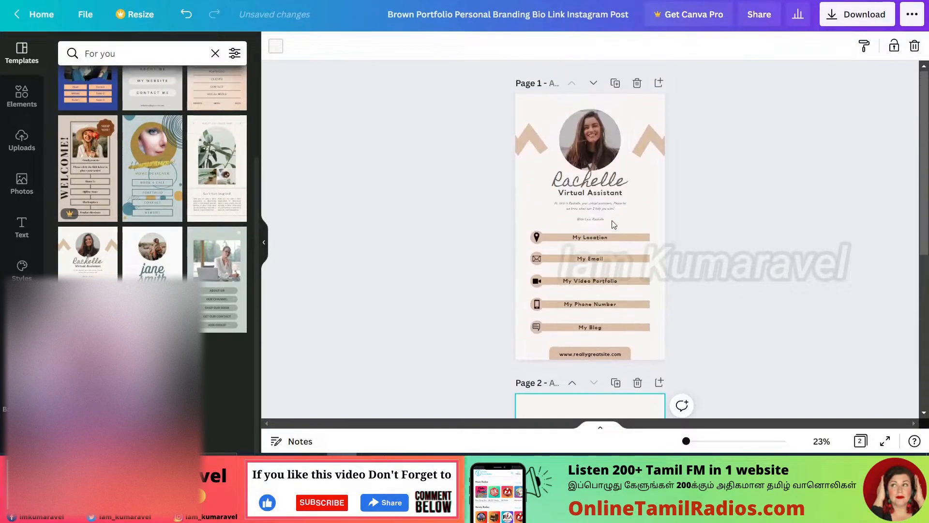
scroll(589, 234, down, 5)
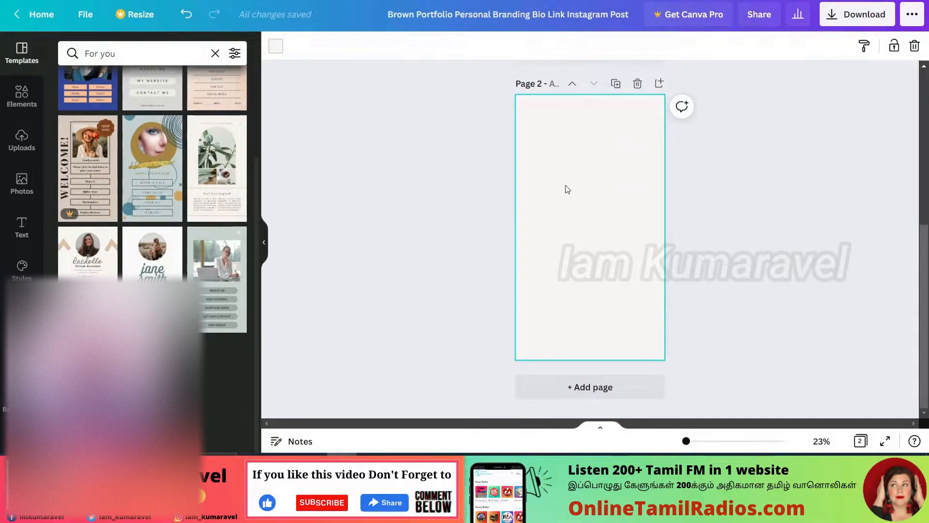
click(694, 203)
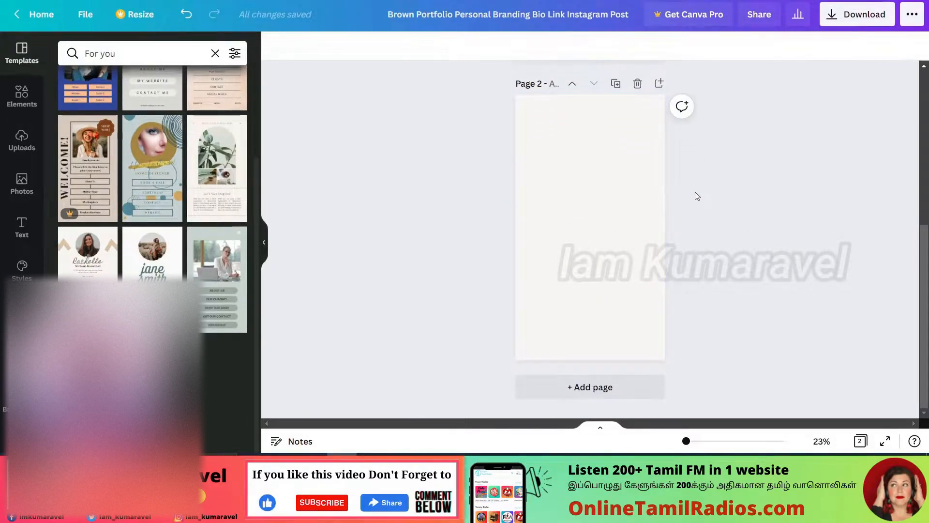
Place the uploaded black channel banner image on page 2, move it toward the page top and enlarge it.
click(21, 97)
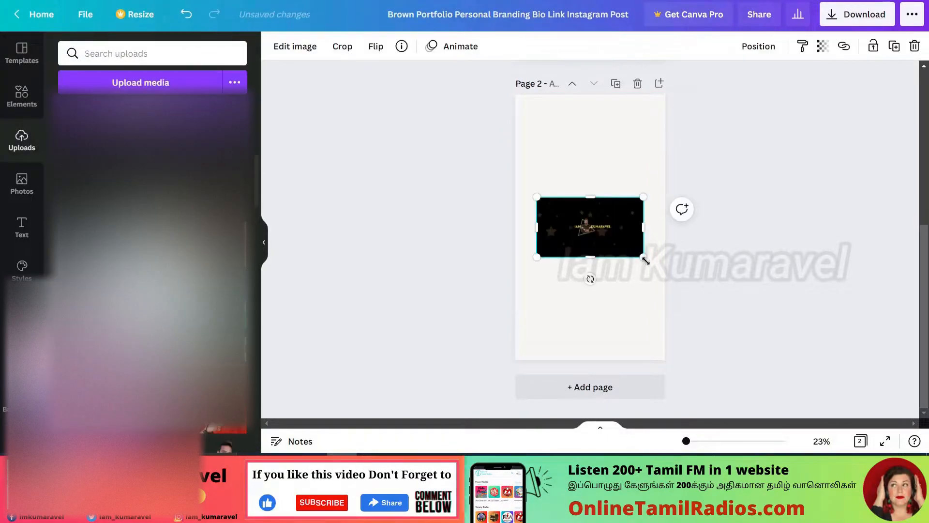
drag(687, 442, 696, 440)
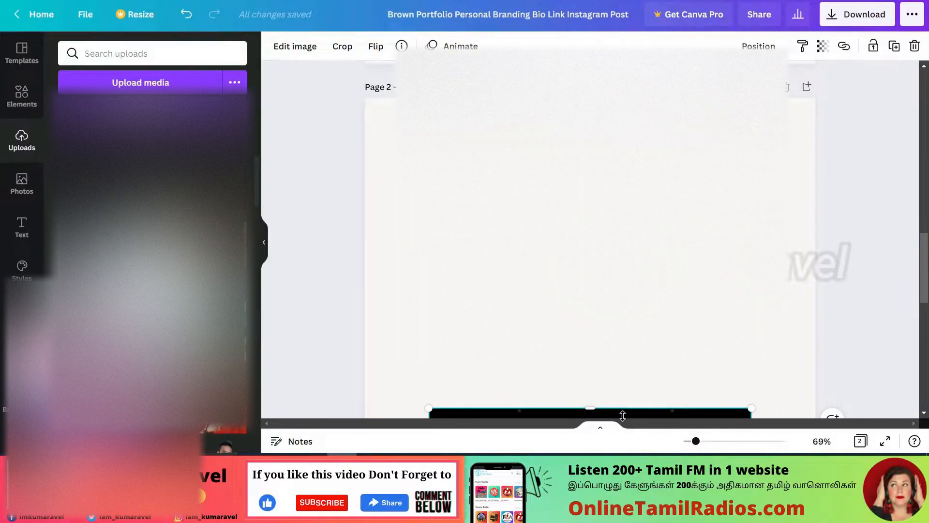
scroll(616, 405, down, 2)
drag(615, 377, 615, 174)
scroll(615, 193, up, 3)
drag(614, 329, 532, 184)
drag(670, 298, 841, 379)
drag(629, 290, 616, 248)
drag(821, 347, 759, 338)
Enlarge and reposition the banner so it spans the full page width as a header on page 2.
scroll(822, 300, down, 1)
scroll(842, 281, down, 2)
scroll(725, 290, up, 3)
drag(550, 358, 550, 269)
drag(550, 208, 597, 213)
drag(339, 275, 153, 425)
drag(581, 271, 638, 223)
scroll(590, 239, down, 2)
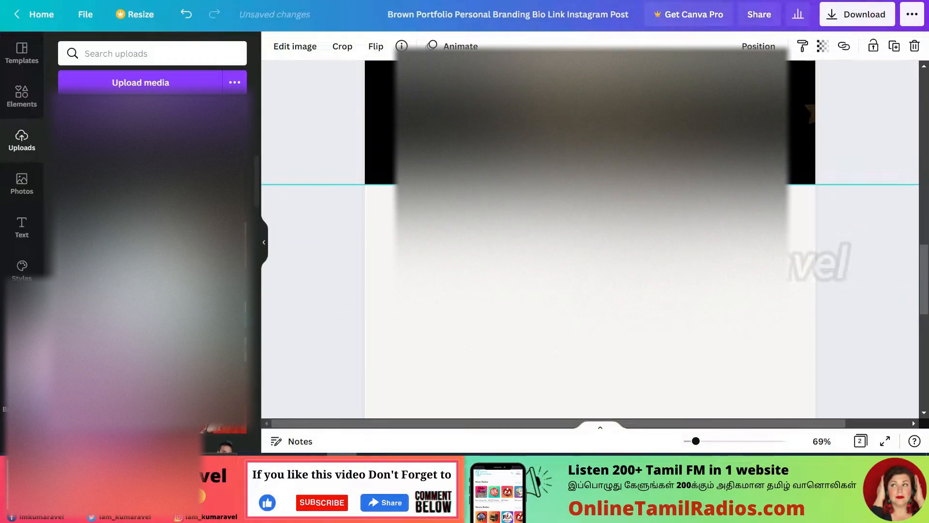
scroll(590, 240, up, 2)
scroll(590, 261, down, 3)
click(590, 262)
Add a circular picture frame to page 2 and center it over the lower part of the banner, adjusting its size.
click(21, 97)
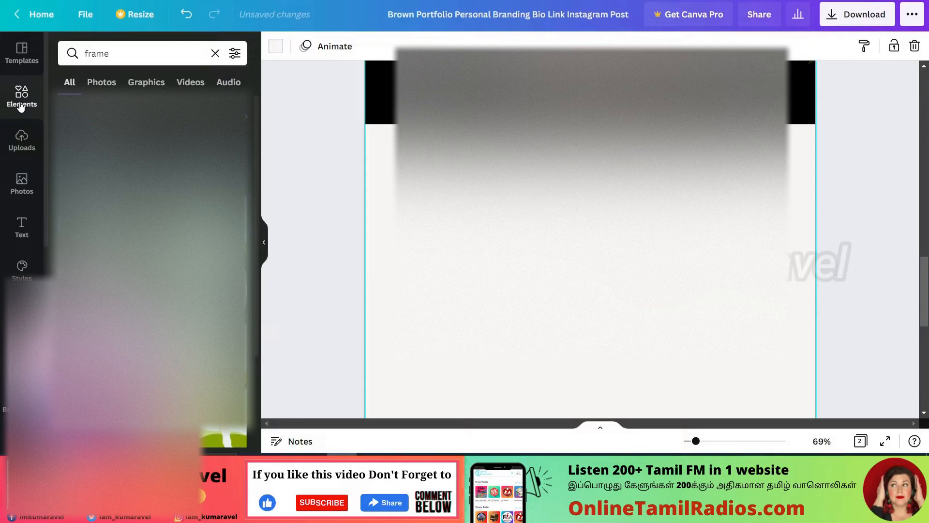
drag(466, 254, 591, 358)
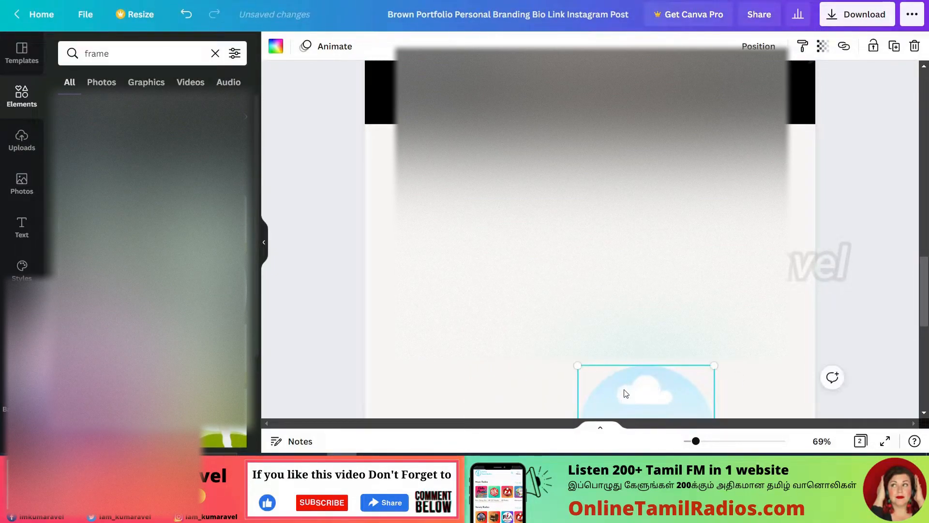
scroll(624, 393, up, 2)
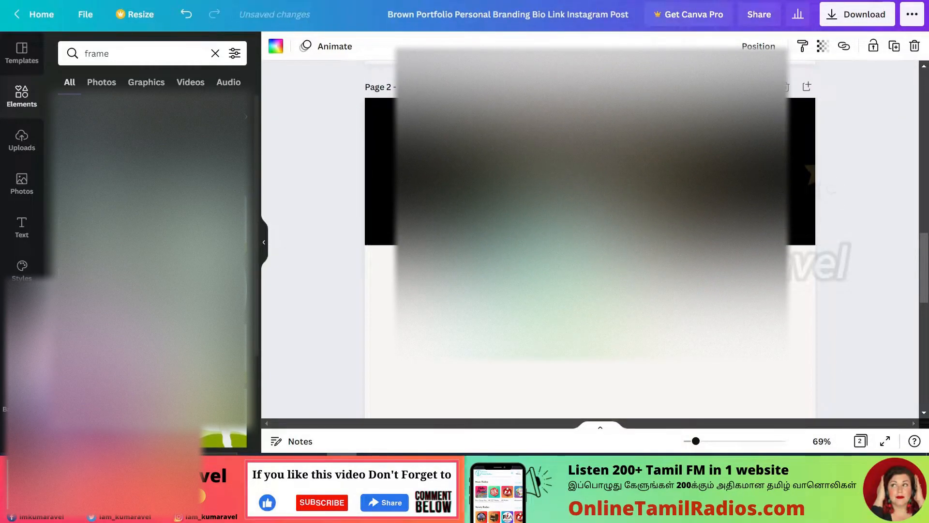
mouse_move(588, 275)
mouse_down()
mouse_move(582, 269)
mouse_move(590, 269)
mouse_up()
drag(536, 191, 548, 202)
drag(593, 258, 587, 253)
click(629, 319)
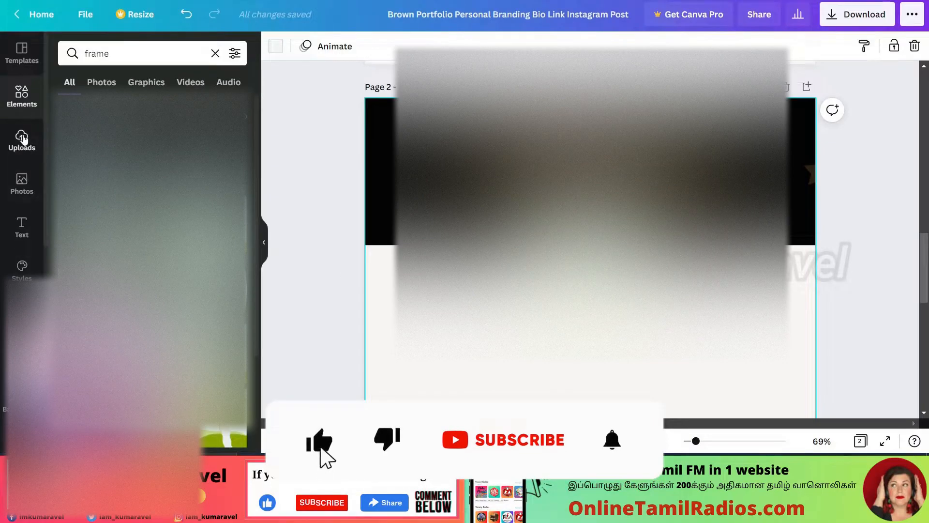
Fill the circular frame on page 2 with an uploaded picture.
click(22, 139)
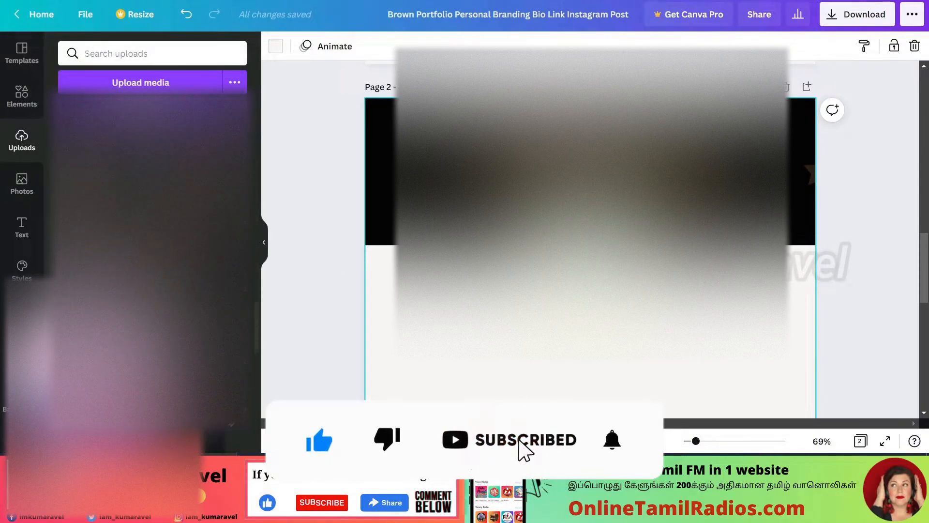
scroll(193, 261, down, 8)
drag(210, 259, 610, 217)
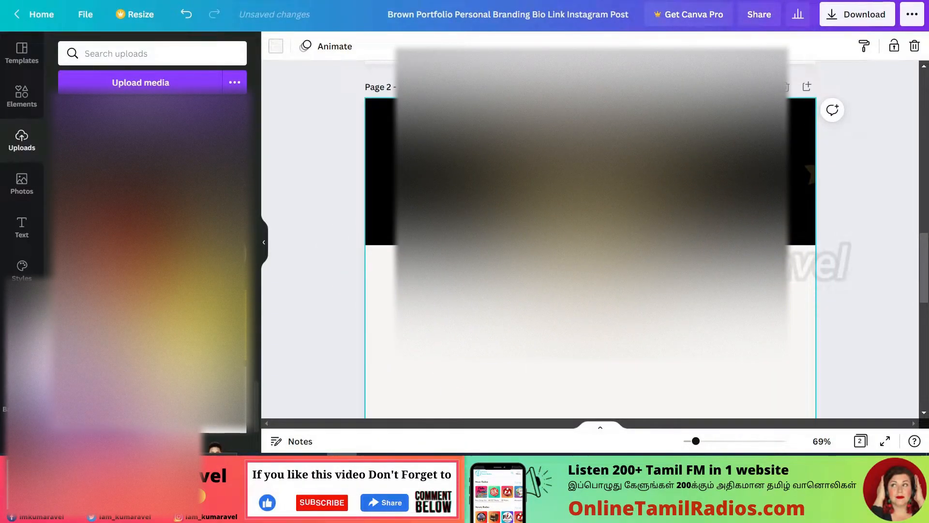
Shift the banner image sideways behind the circular picture and center the picture horizontally on the page.
scroll(590, 240, up, 1)
drag(620, 242, 689, 242)
drag(609, 306, 588, 306)
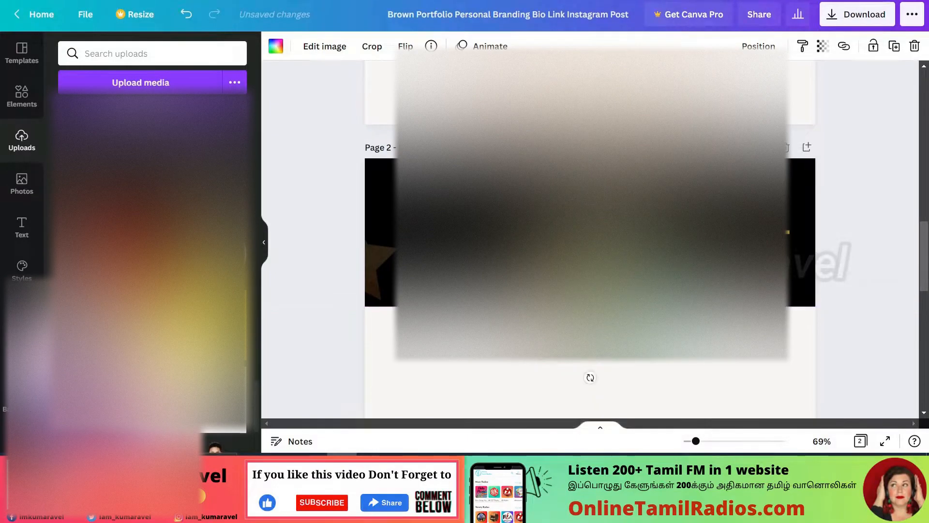
drag(662, 222, 534, 222)
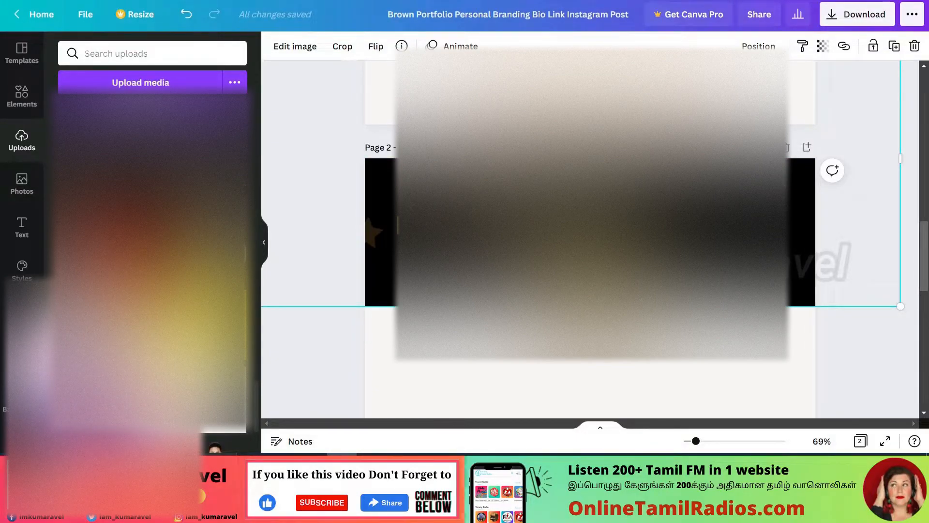
Copy the My Location link bar from page 1 and paste it onto page 2.
scroll(591, 232, down, 5)
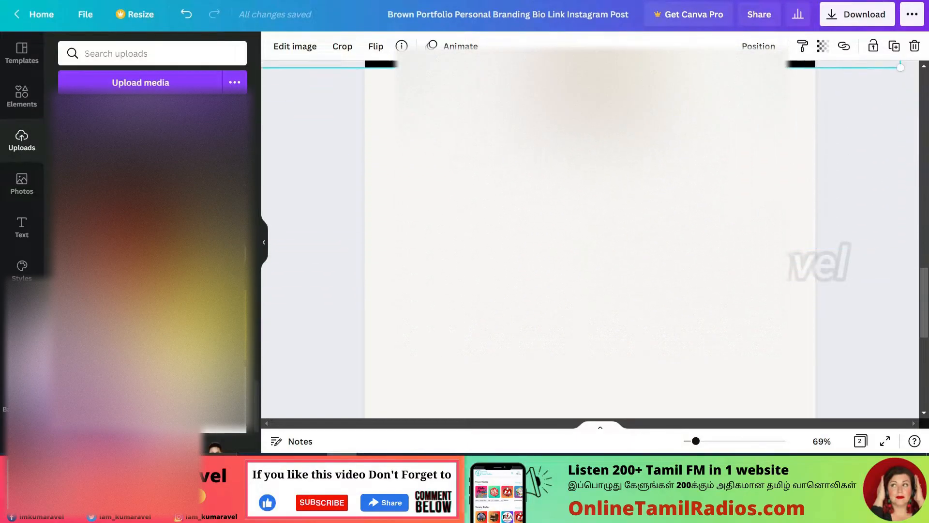
scroll(590, 232, up, 3)
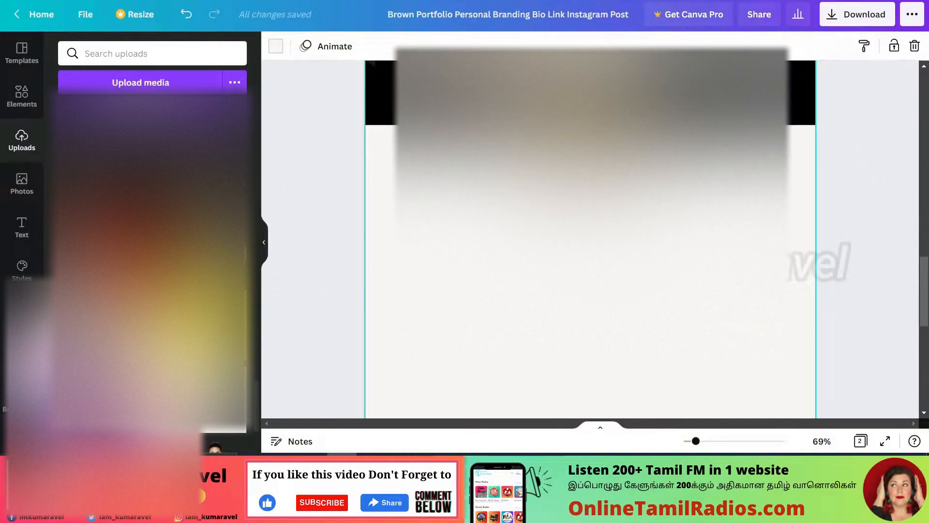
scroll(590, 232, down, 2)
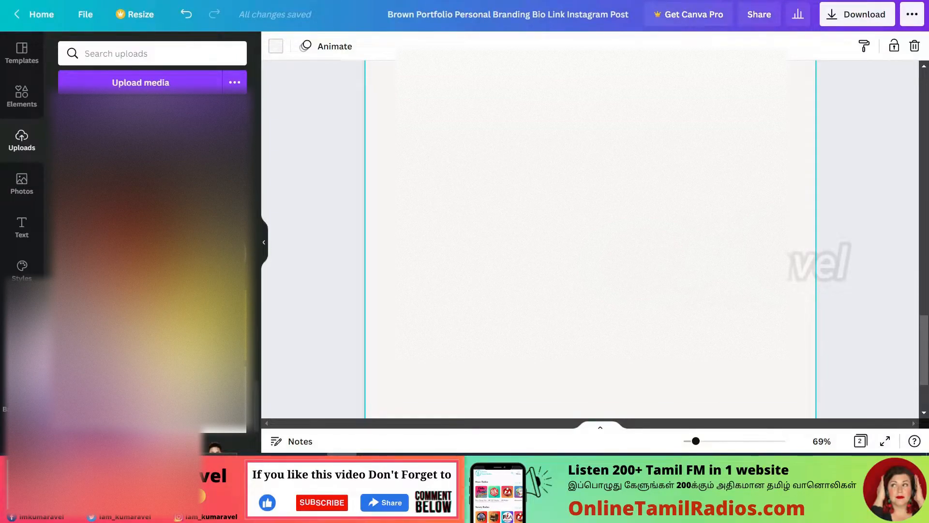
scroll(590, 232, up, 3)
scroll(590, 232, up, 1)
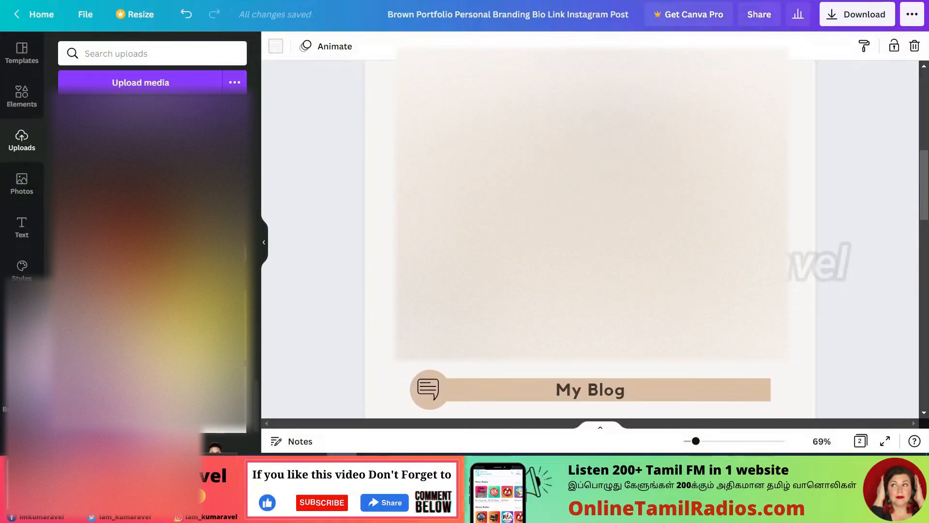
click(591, 116)
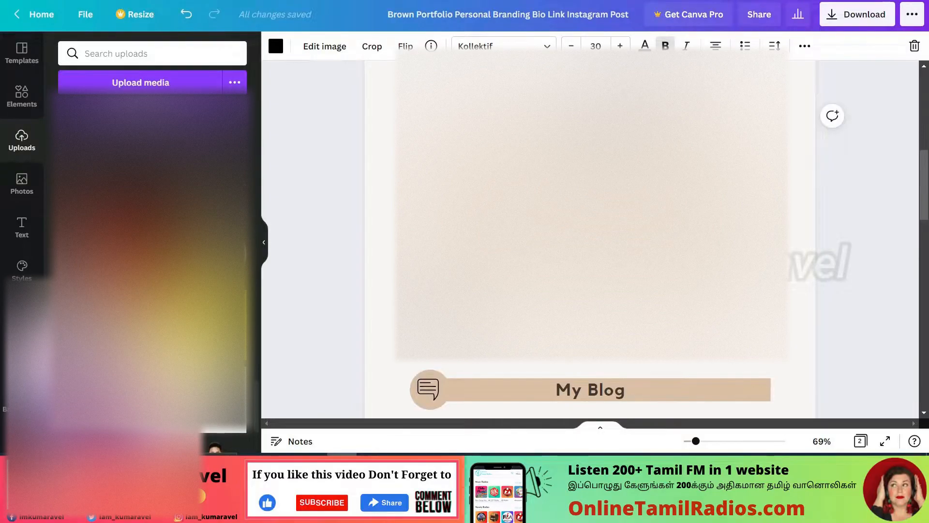
scroll(590, 232, up, 3)
scroll(590, 232, down, 2)
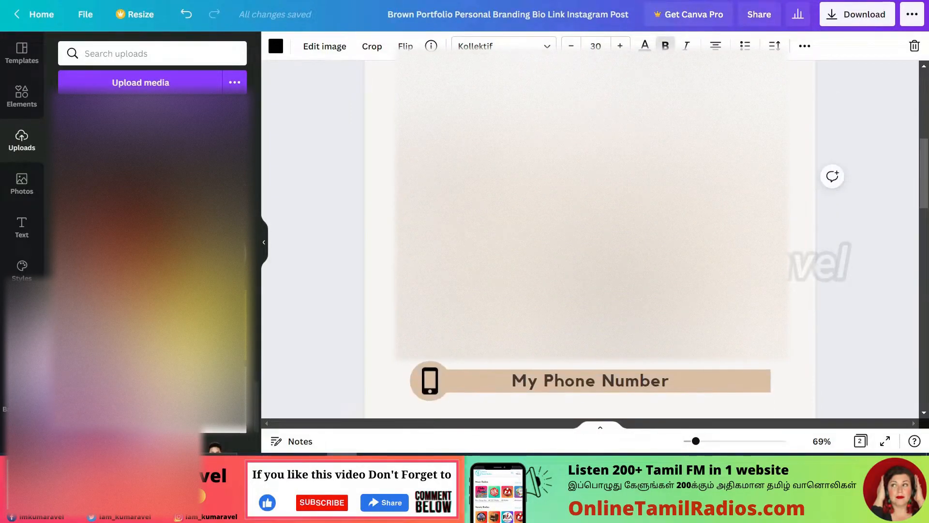
click(590, 175)
scroll(591, 232, down, 5)
scroll(590, 232, down, 5)
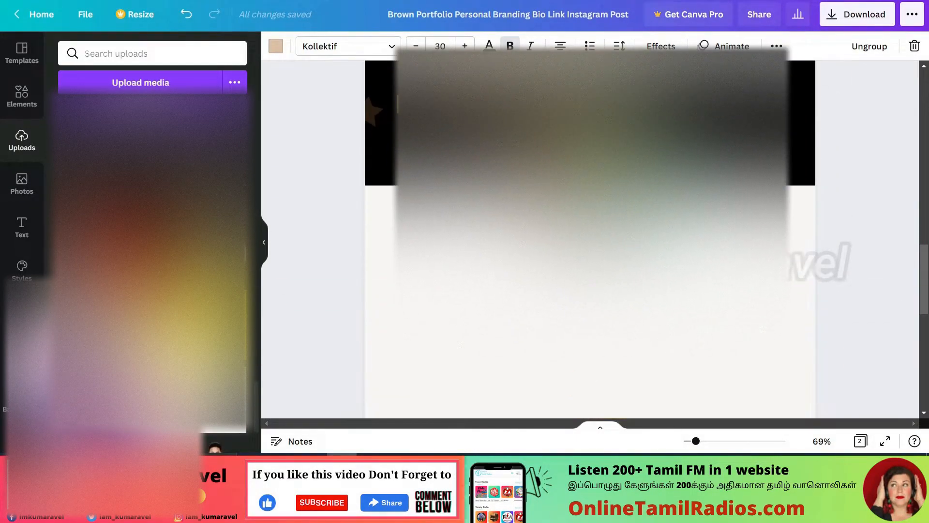
click(590, 232)
key(ctrl+v)
Copy the name, Virtual Assistant title and intro text from page 1 and paste them onto page 2.
scroll(590, 233, up, 7)
scroll(590, 232, up, 4)
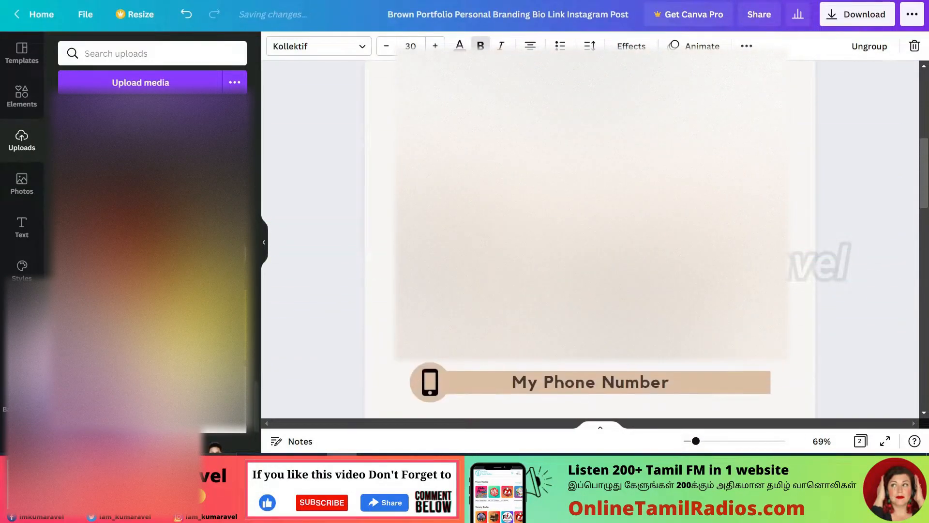
click(591, 117)
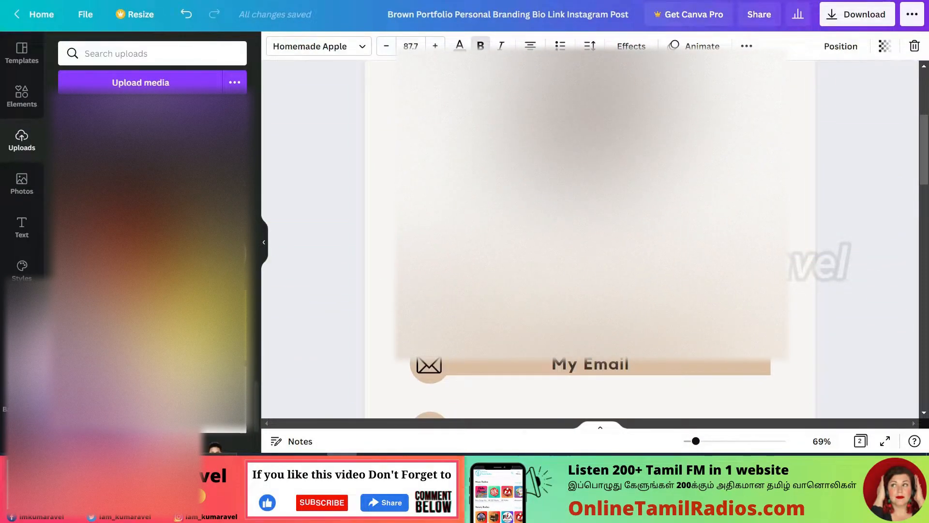
shift+click(590, 175)
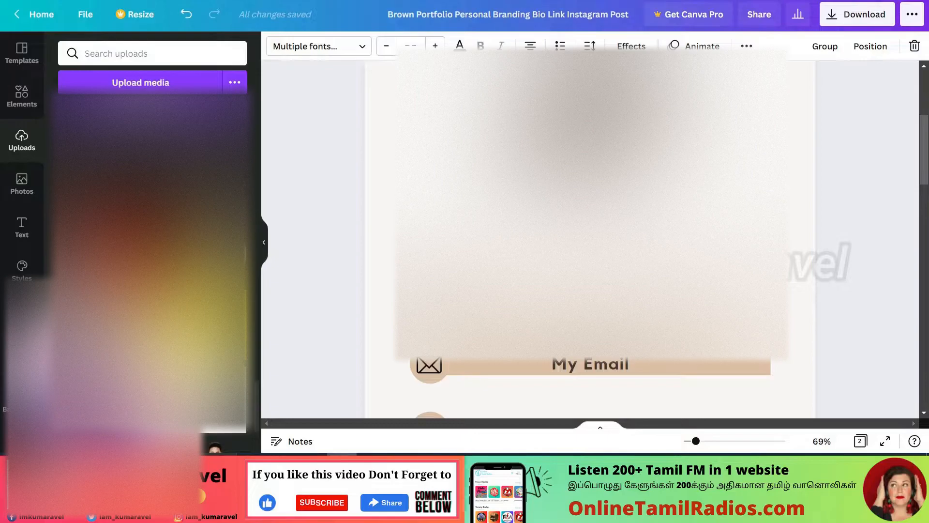
scroll(590, 233, down, 13)
click(590, 271)
key(ctrl+v)
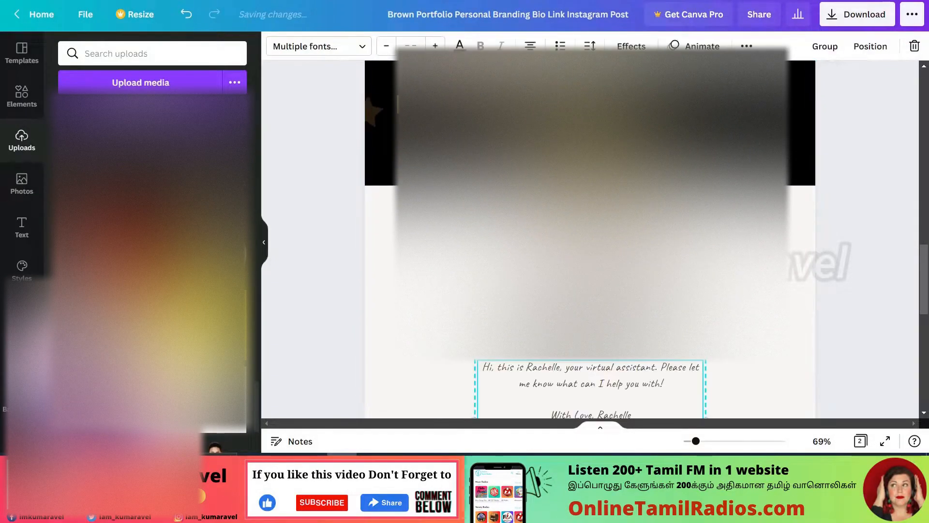
scroll(591, 242, down, 3)
scroll(591, 242, up, 2)
click(740, 271)
Replace the script name on page 2 with the page owner's name, fit it on one line at size 40.7 and center it below the picture.
double_click(593, 232)
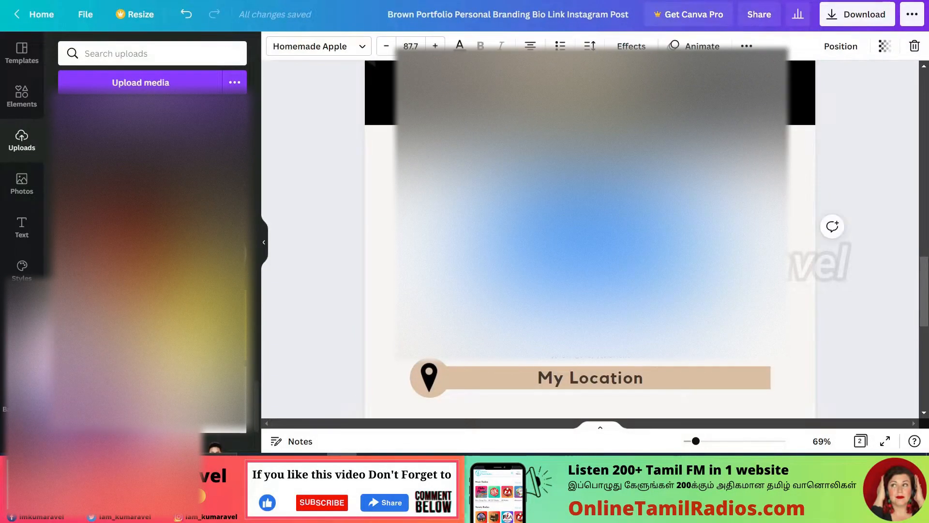
text(Iam Kumaravel)
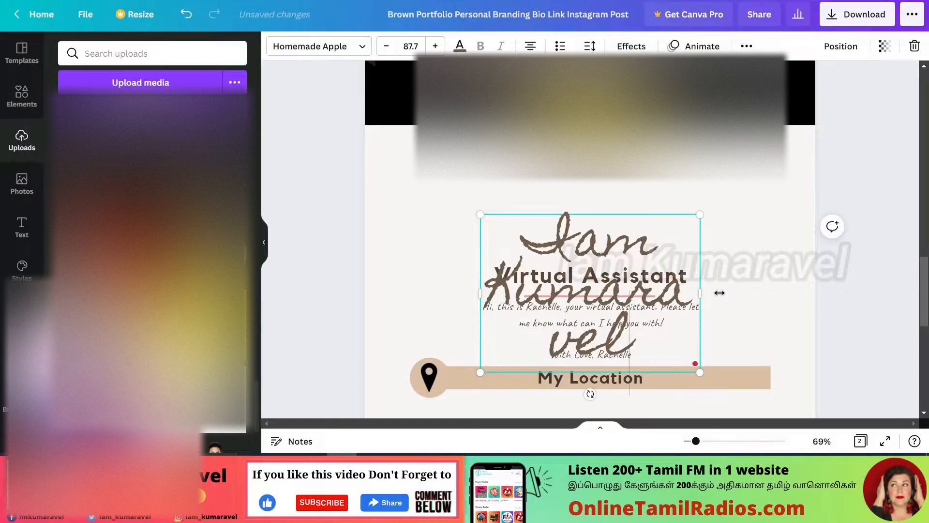
drag(704, 293, 792, 292)
drag(479, 264, 364, 255)
drag(790, 269, 574, 242)
click(578, 247)
drag(496, 231, 616, 208)
Set the name's font to Lovelo and move it up slightly, closer to the profile picture.
click(339, 46)
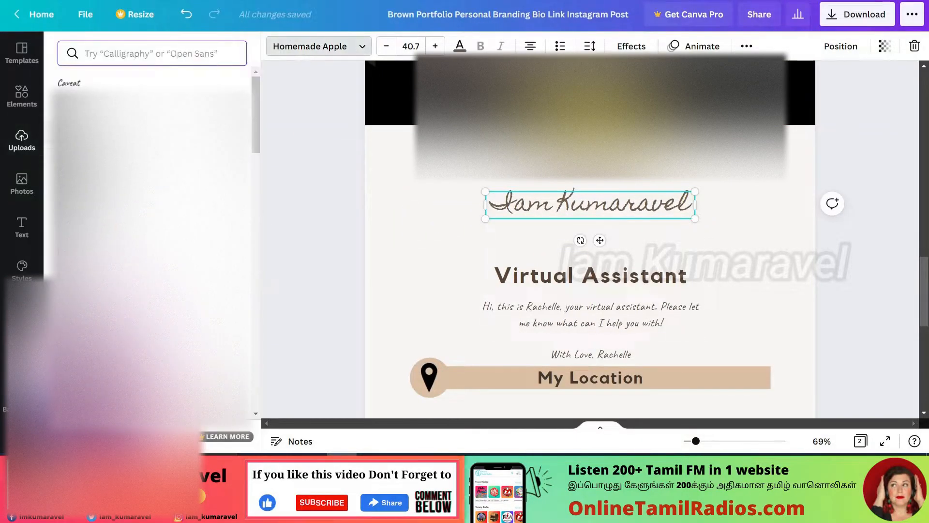
click(150, 127)
click(151, 179)
click(152, 213)
drag(615, 207, 615, 196)
Move the Virtual Assistant title directly under the name and change its text to "Entrepreneur".
click(582, 285)
drag(582, 284, 510, 221)
double_click(586, 227)
text(entrepreneurE)
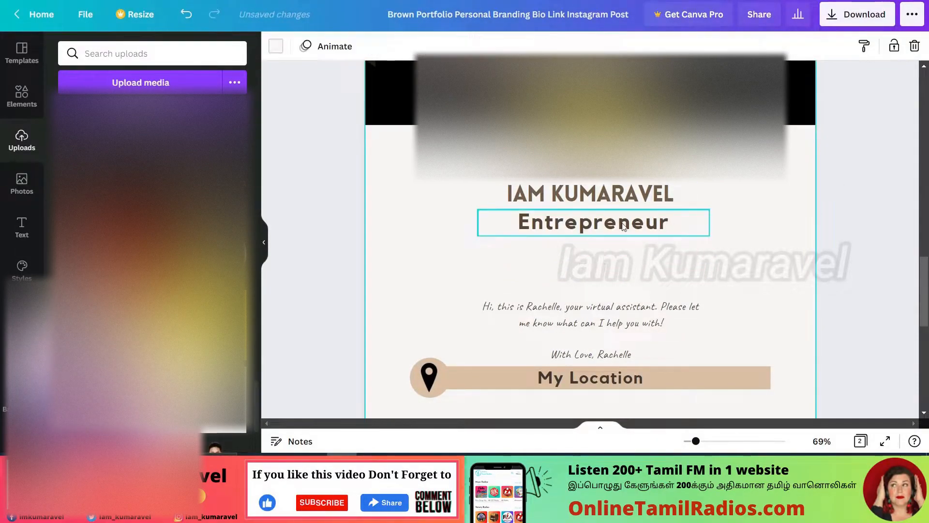
click(730, 194)
Color the name black and the Entrepreneur title mauve brown.
click(636, 194)
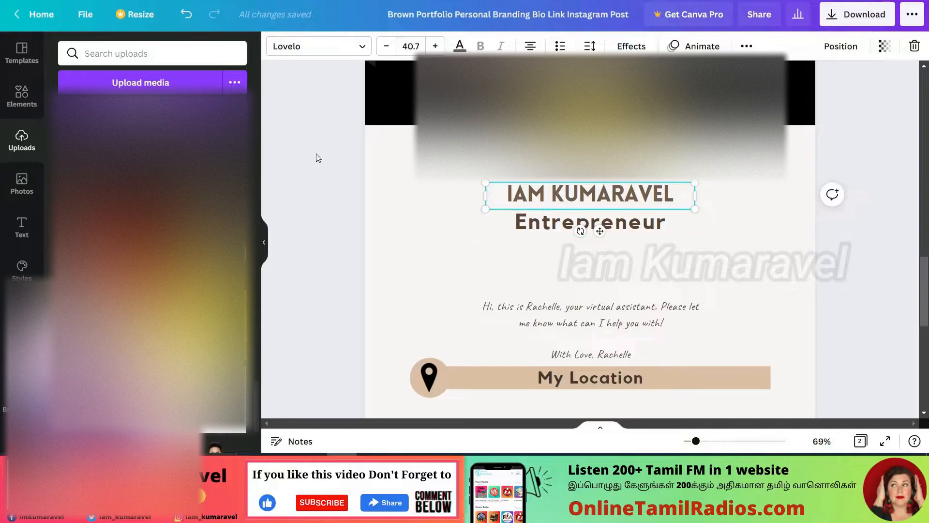
click(460, 47)
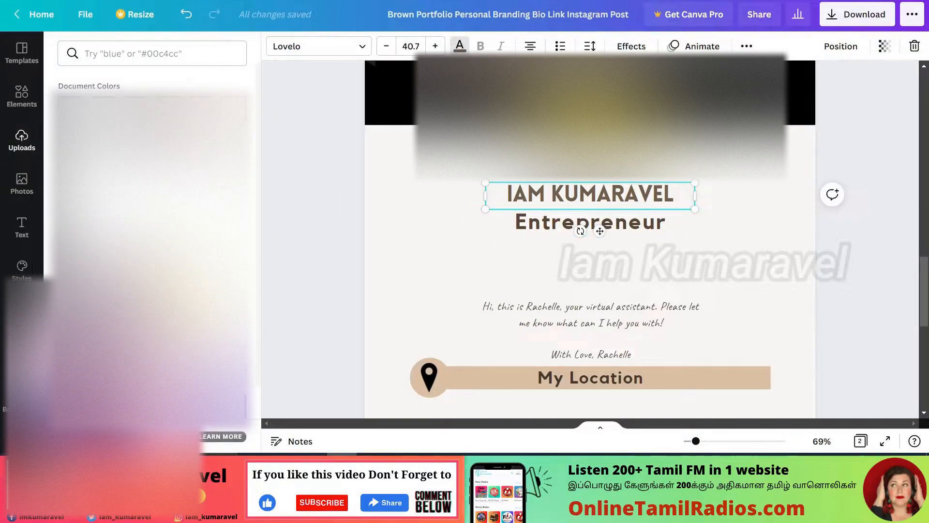
click(535, 227)
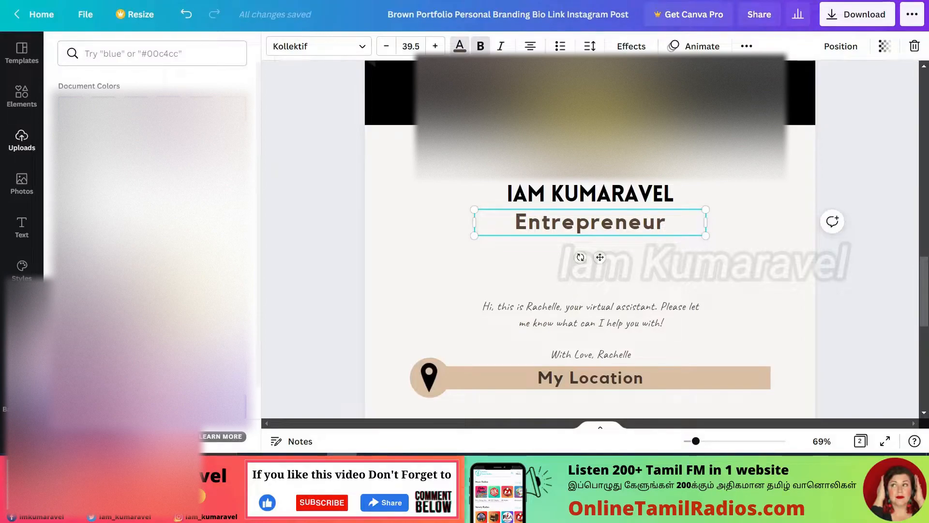
Move the intro text under the title, replace it with "Helping you make money Online" and center it on the page.
drag(604, 321, 608, 258)
double_click(608, 258)
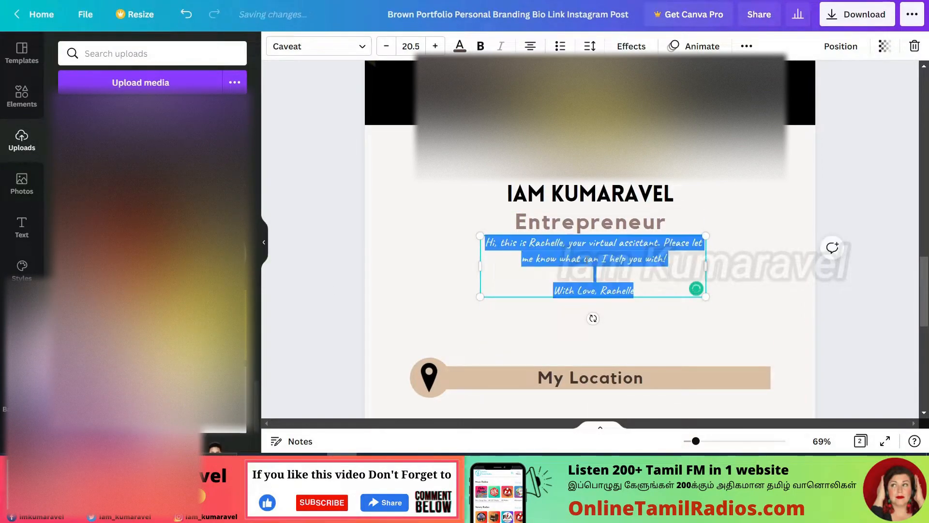
text(Helping you make money Online)
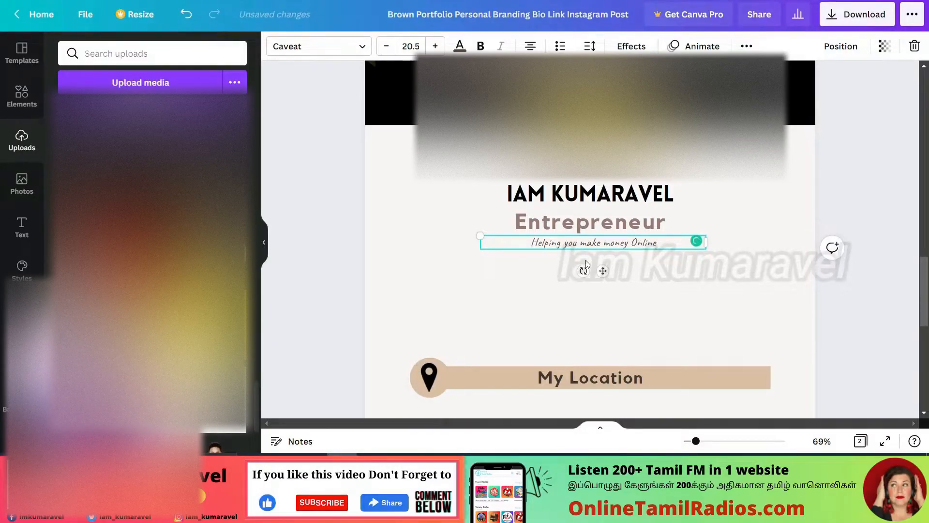
click(671, 291)
drag(611, 247, 606, 246)
Move the My Location link bar up to sit just below the tagline.
scroll(749, 288, down, 2)
scroll(714, 245, up, 2)
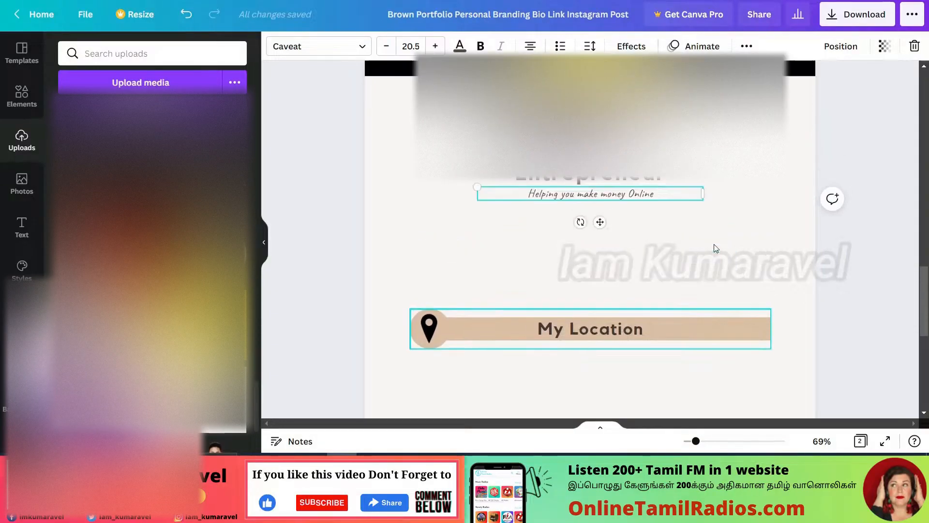
click(580, 263)
drag(579, 262, 576, 171)
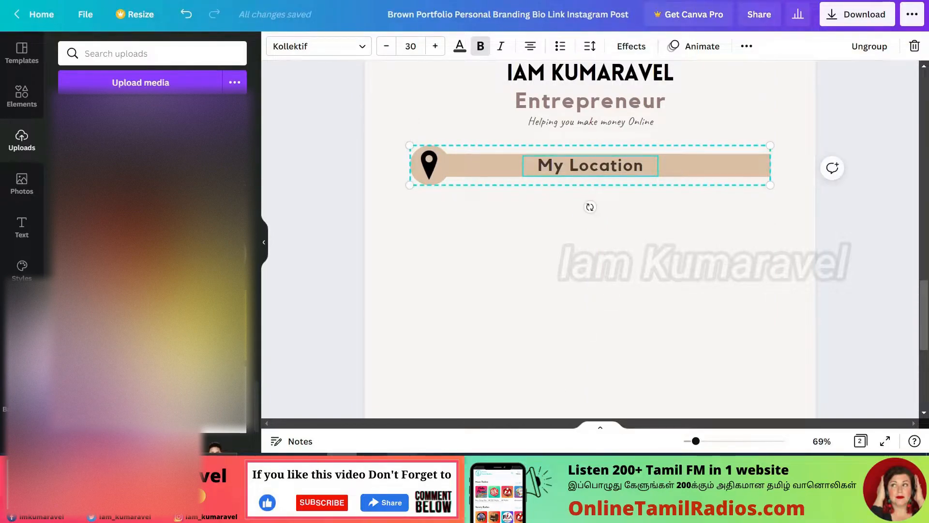
Copy "Subscribe for Side Income Ideas in Tamil" from the Notepad file and replace the My Location label with it.
key(alt+Tab)
click(325, 166)
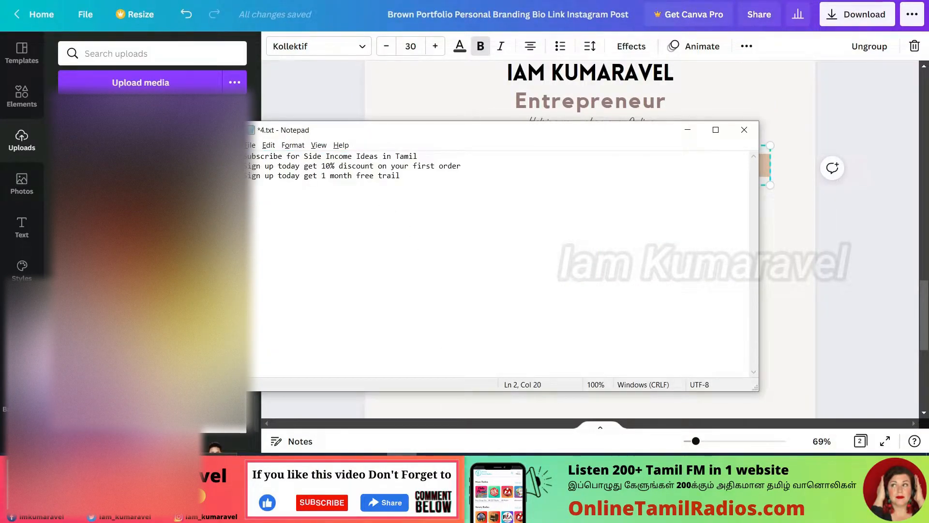
drag(245, 156, 415, 157)
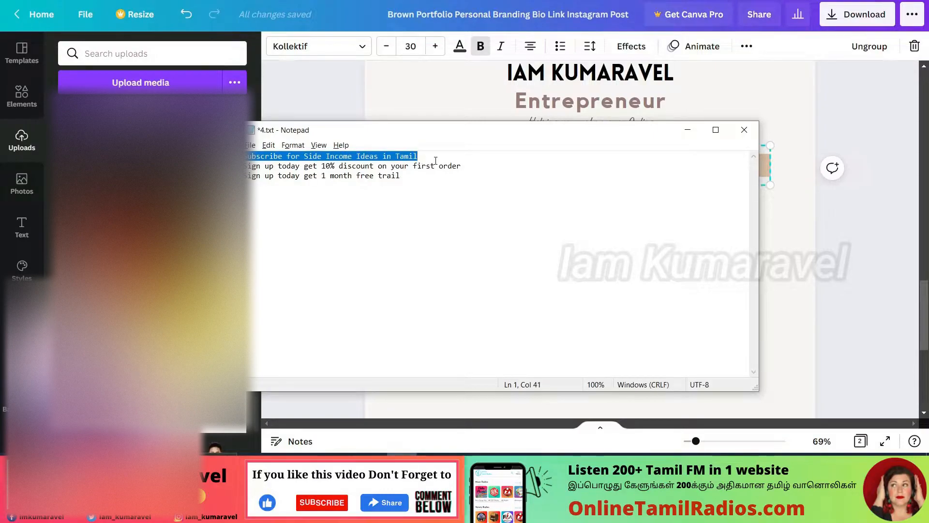
key(alt+Tab)
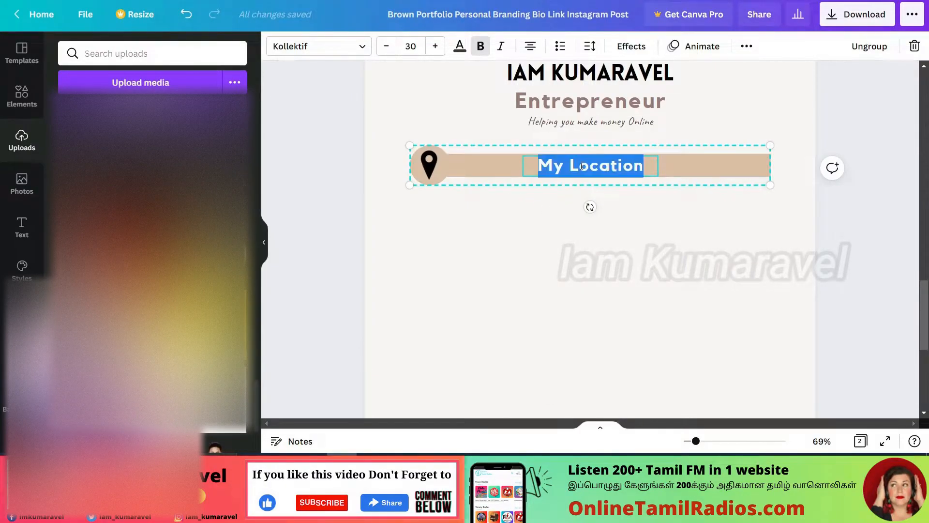
text(Subscribe for Side Income Ideas in Tamil)
click(675, 211)
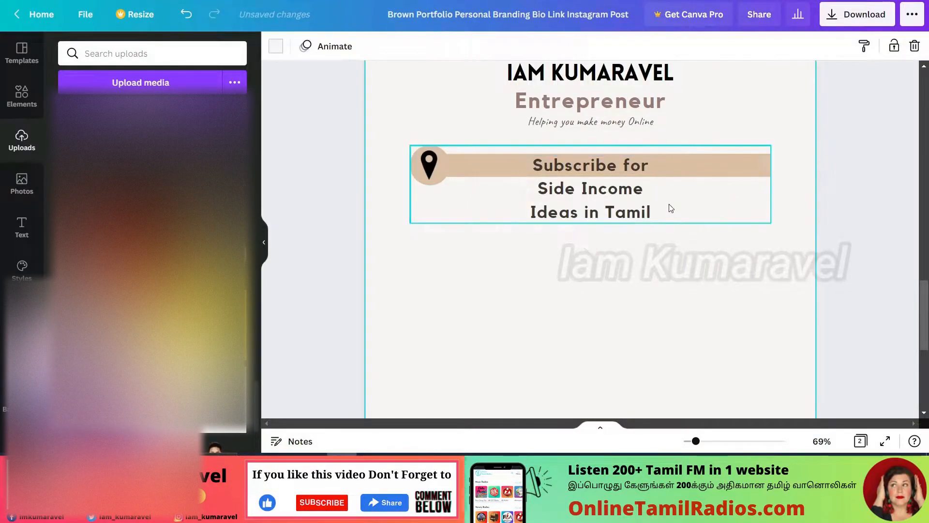
Widen the label's text box across the link bar, set its font size to 25 and left-align it.
click(666, 168)
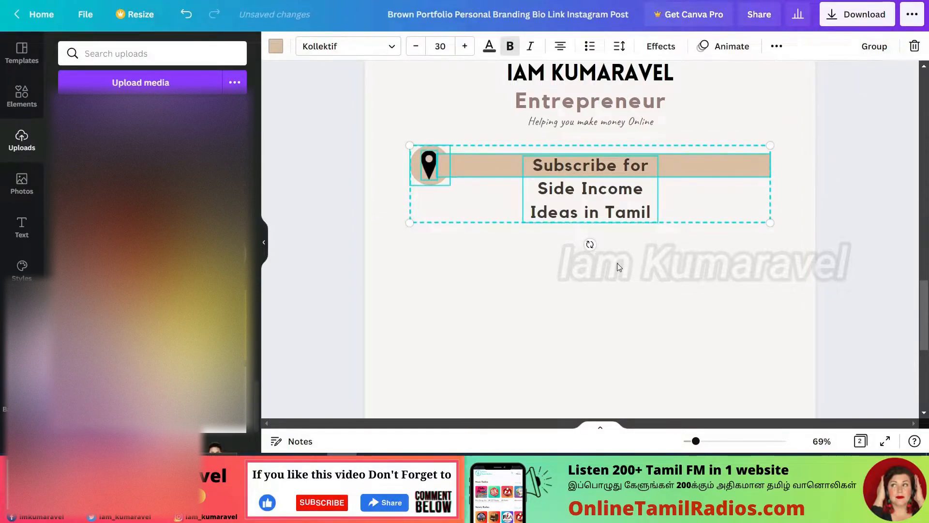
click(588, 203)
drag(661, 189, 761, 189)
drag(523, 177, 450, 180)
click(386, 45)
click(386, 46)
click(386, 46)
click(387, 46)
click(386, 46)
click(531, 46)
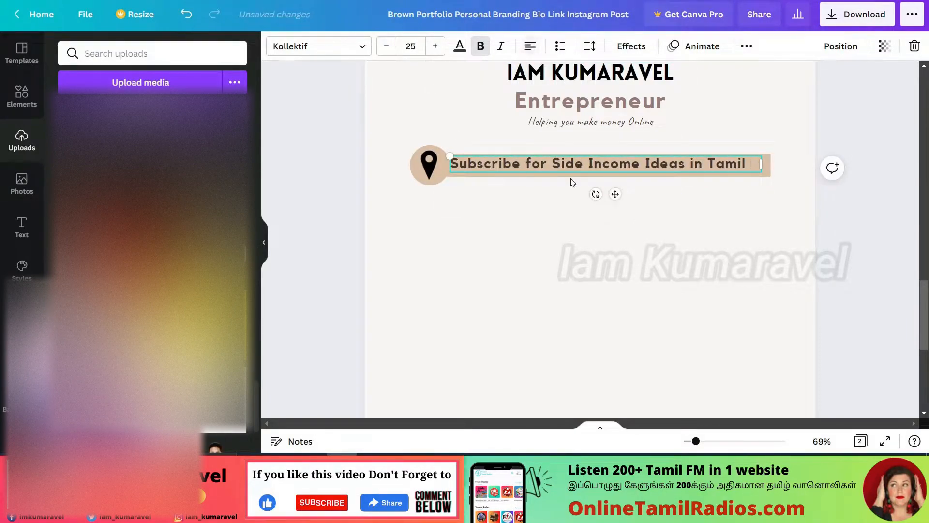
Delete the location pin from the link bar and search the elements for "youtube logo", refined to "youtube icon".
click(429, 169)
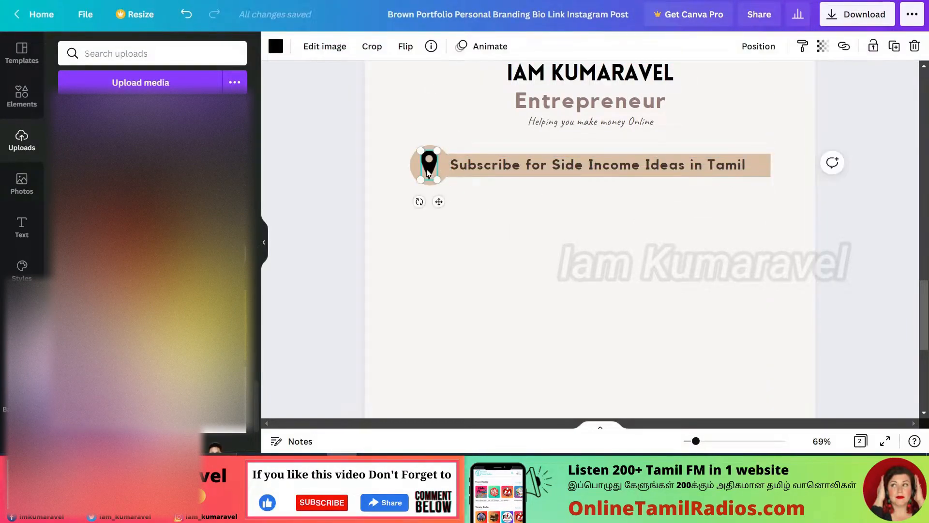
key(Delete)
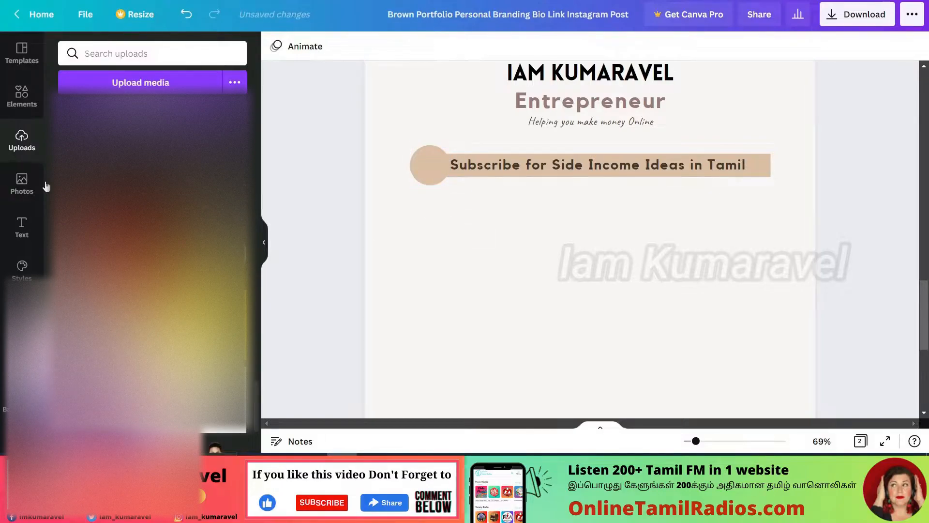
click(22, 97)
click(93, 54)
double_click(92, 54)
text(youtube logo)
key(Return)
scroll(152, 271, down, 10)
double_click(129, 54)
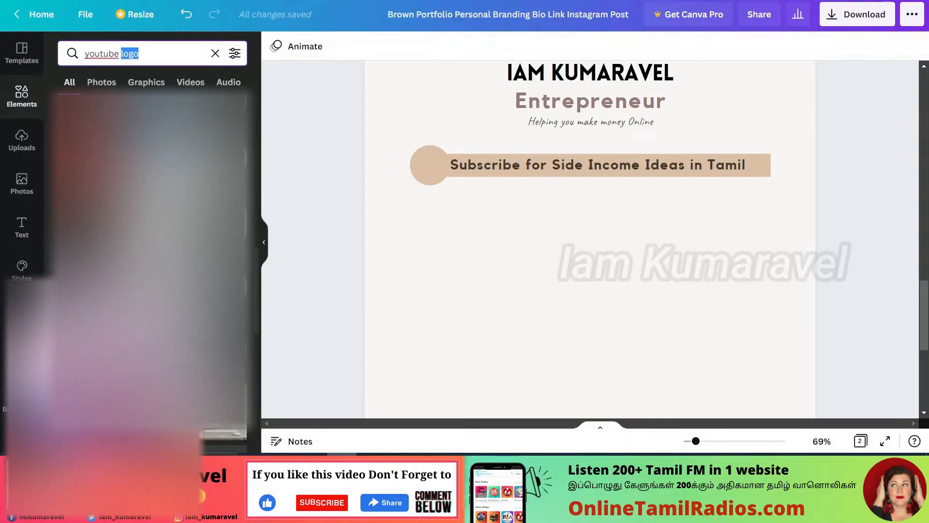
text(icon)
key(Return)
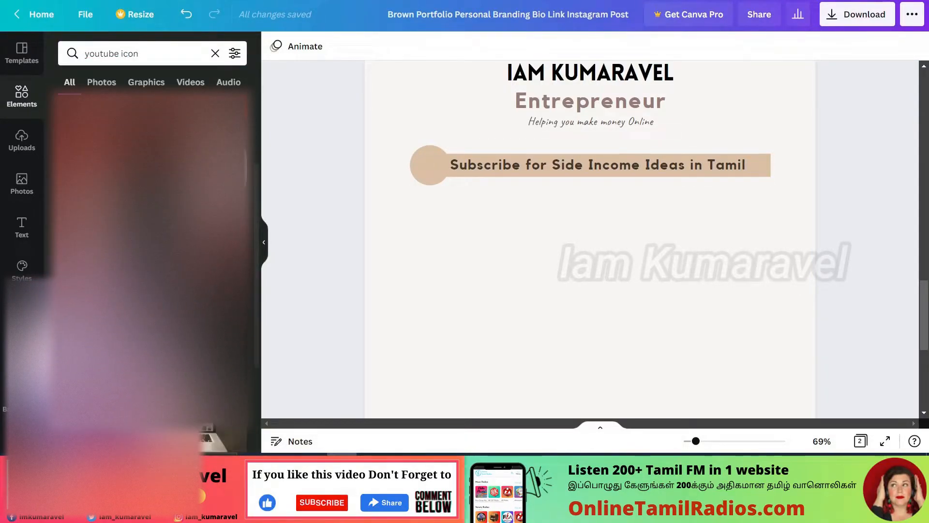
Add the outlined YouTube play icon, shrink it and center it in the link bar's circle.
click(155, 262)
drag(499, 183, 424, 160)
drag(465, 191, 434, 173)
drag(448, 181, 429, 165)
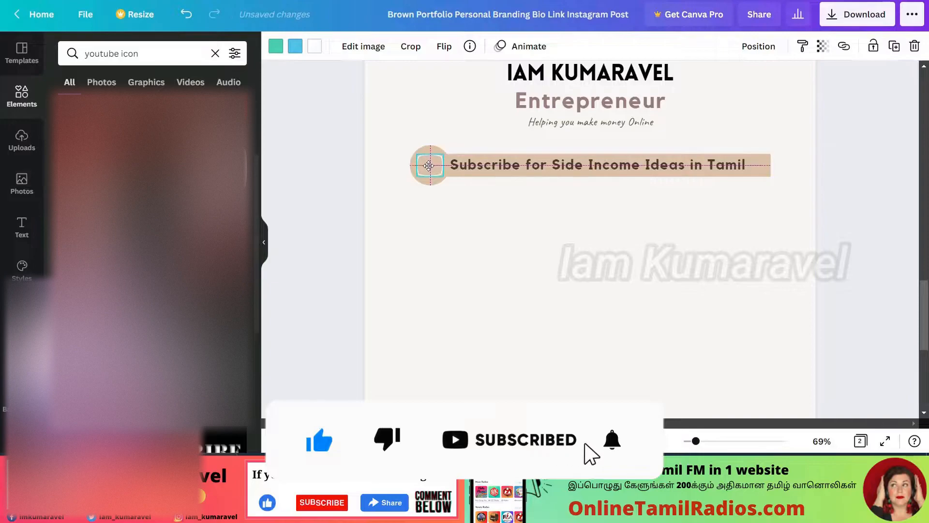
Color the link bar's circle yellow and the YouTube icon's outline black.
click(440, 189)
click(437, 181)
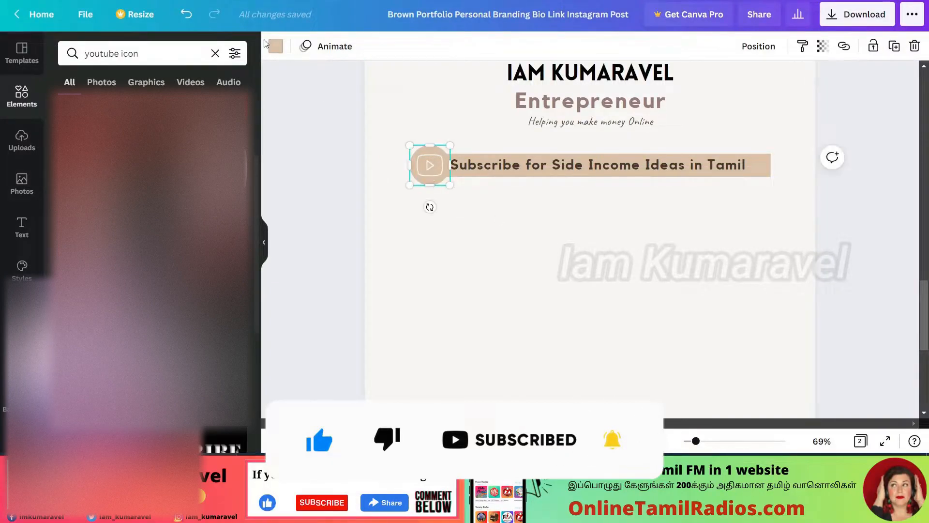
click(277, 49)
scroll(153, 193, down, 2)
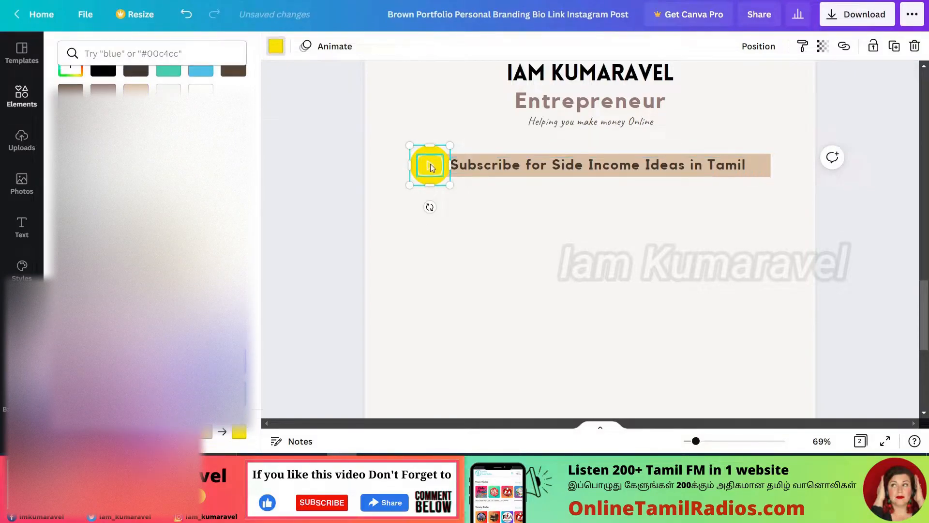
click(431, 165)
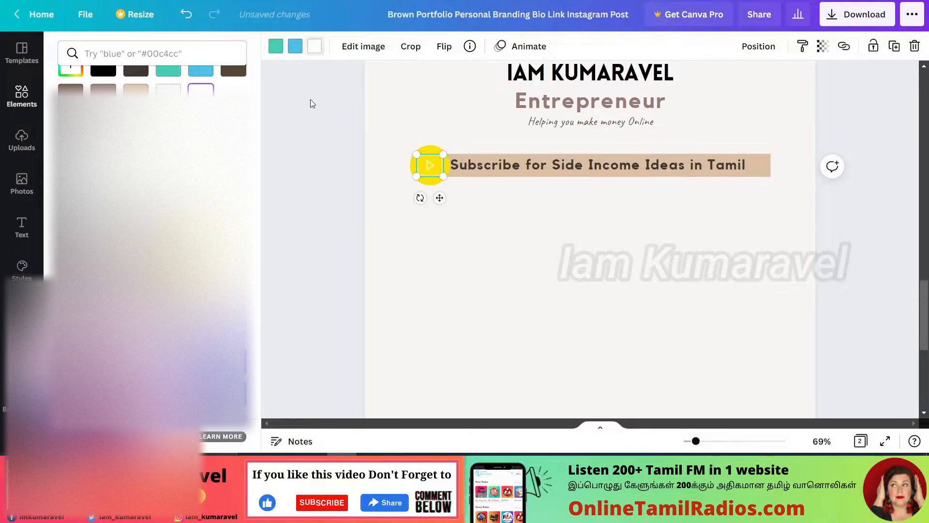
click(103, 237)
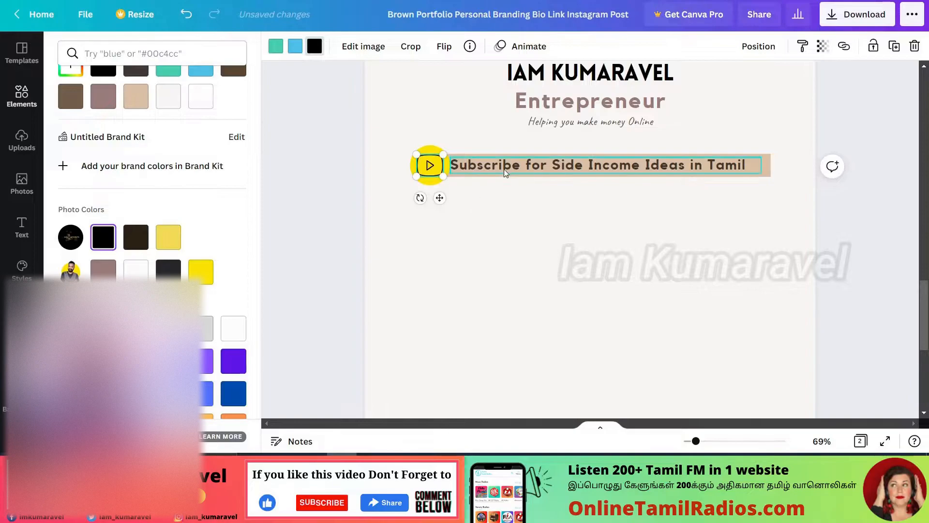
Color the rectangular part of the link bar the same yellow as the circle.
click(489, 178)
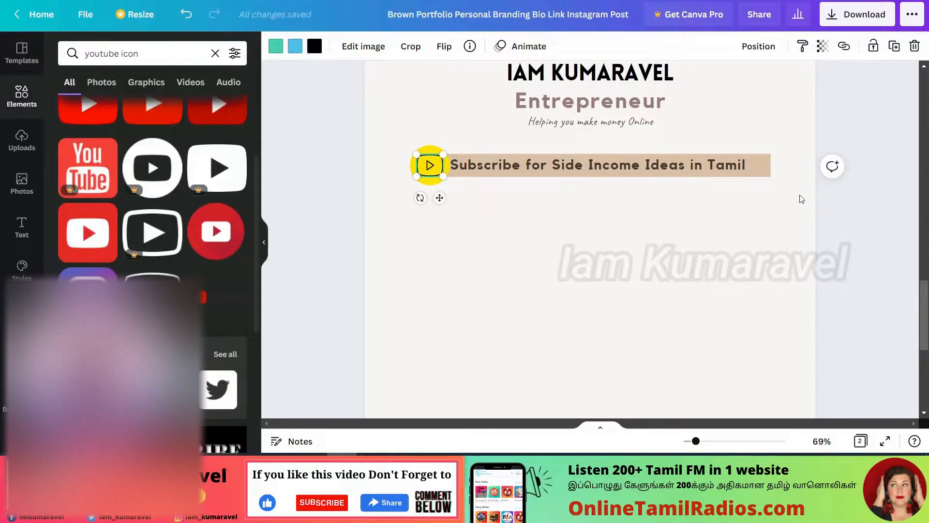
click(770, 176)
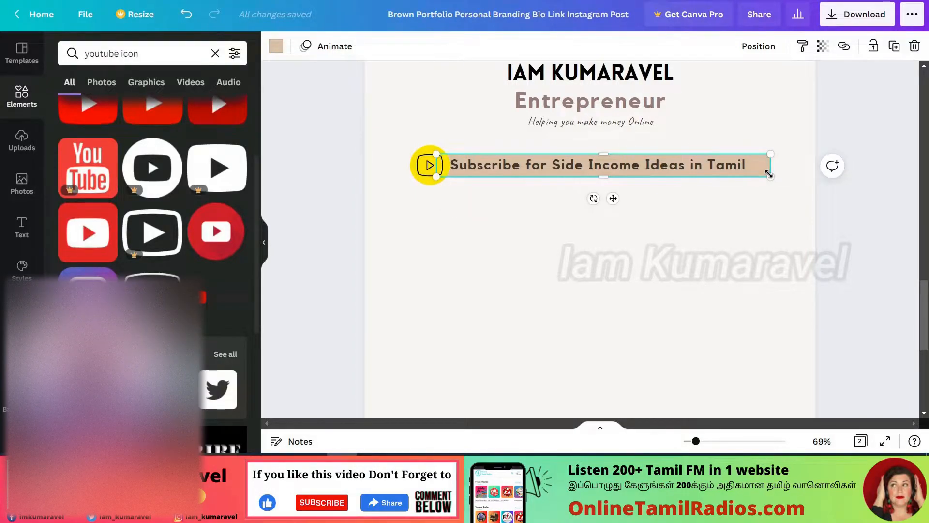
click(275, 46)
click(201, 141)
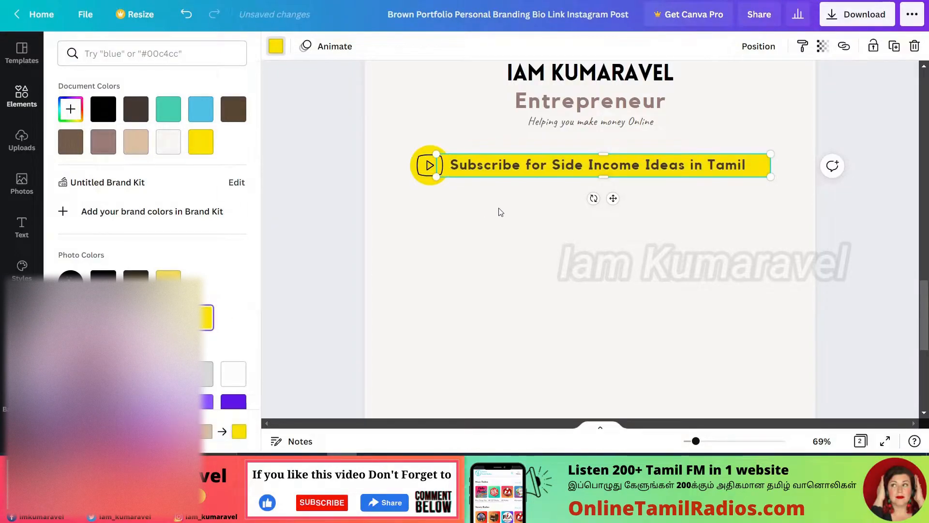
Color the link bar's label text black.
click(489, 167)
click(489, 168)
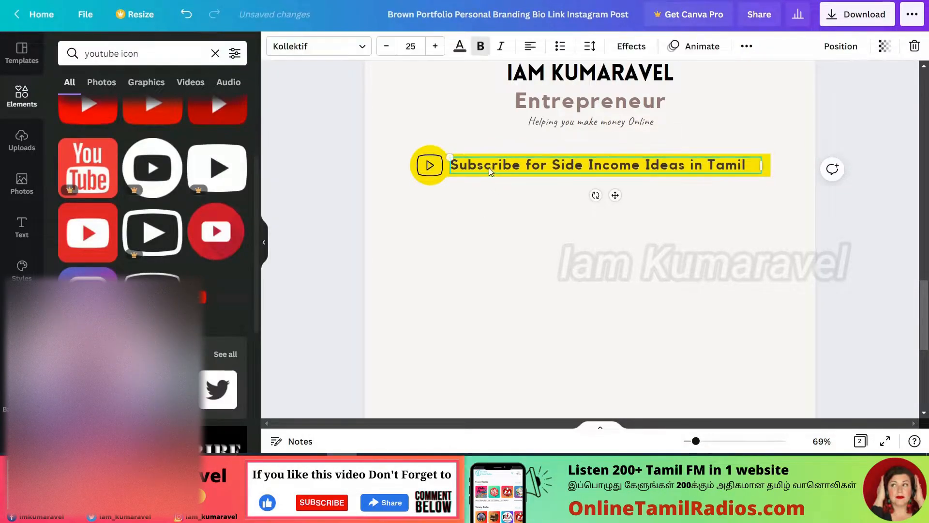
click(460, 46)
click(107, 121)
click(503, 268)
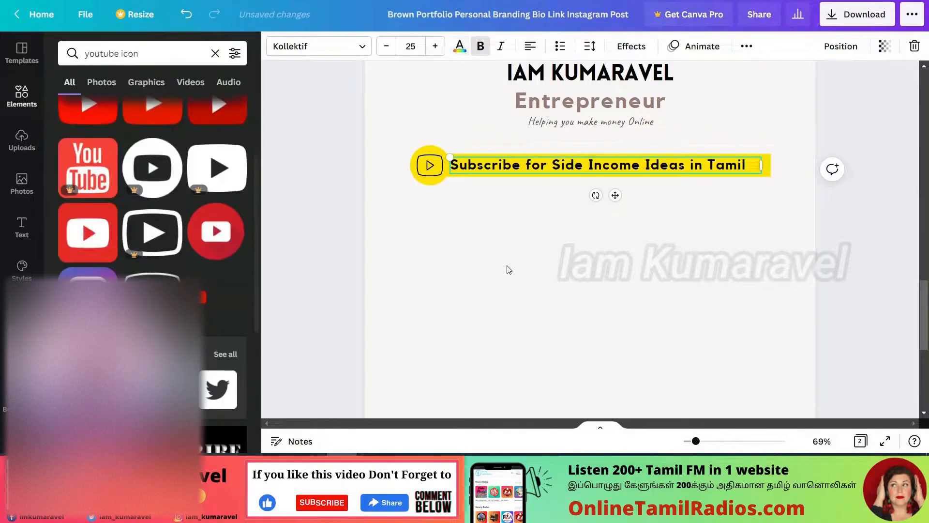
Group the YouTube link bar's circle, icon, rectangle and label into one element.
click(523, 235)
drag(396, 147, 521, 193)
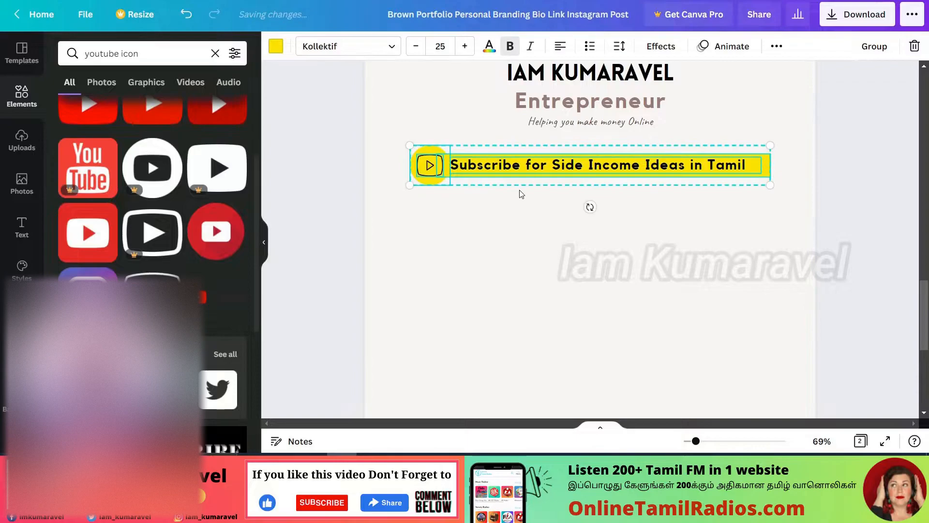
click(875, 47)
click(479, 220)
Duplicate the grouped link bar twice and stack the copies evenly below the original.
click(477, 172)
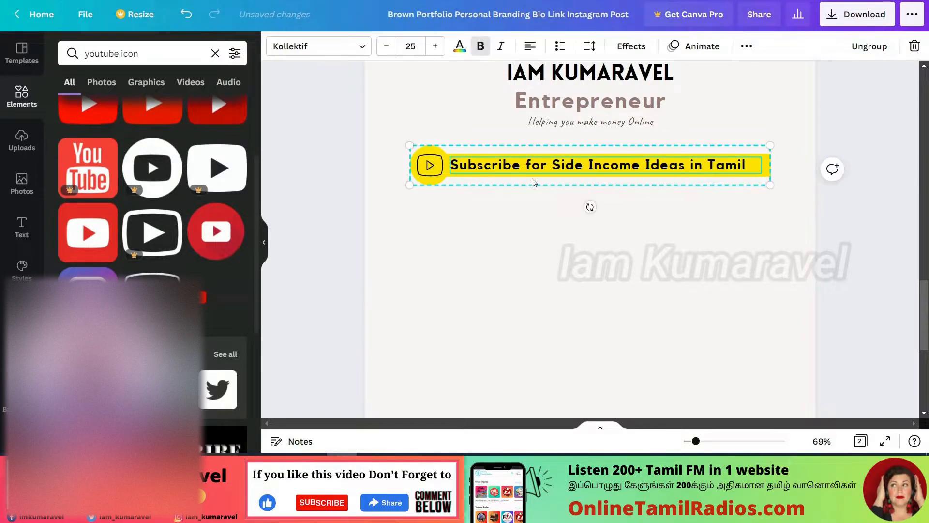
drag(624, 171, 611, 275)
click(558, 336)
Replace the second link bar's label with "Sign up today get 10% discount on your first order", copied from the Notepad file.
key(alt+Tab)
drag(243, 166, 452, 169)
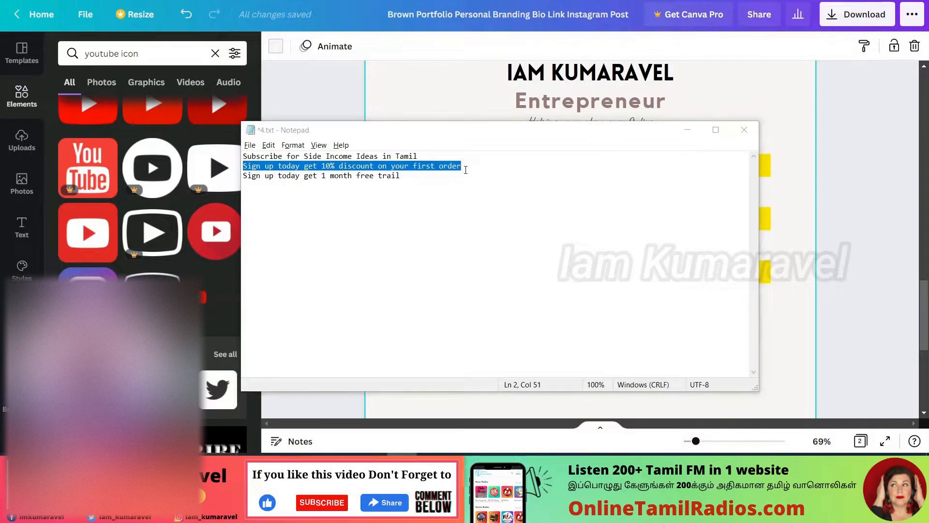
key(ctrl+c)
key(alt+Tab)
double_click(530, 221)
key(ctrl+a)
key(ctrl+v)
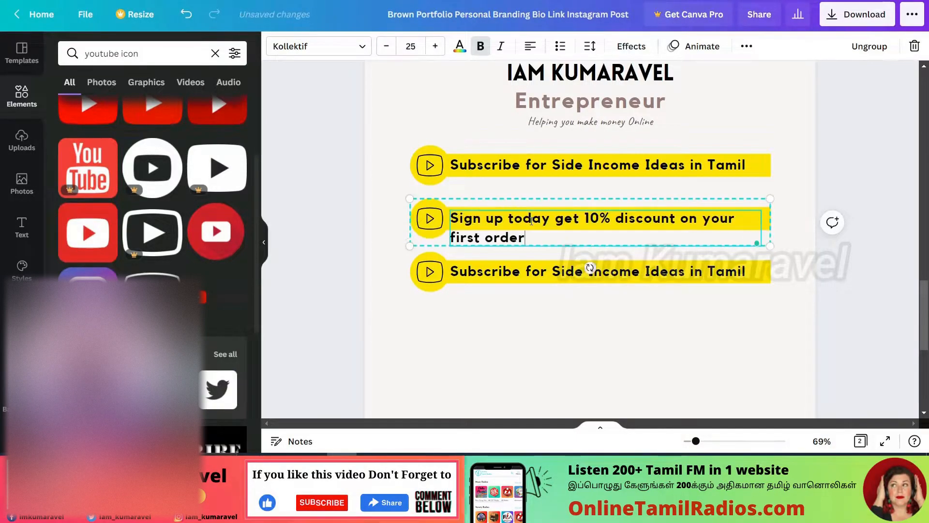
click(793, 253)
Reduce the second link bar's label to font size 21 so it fits on one line.
click(692, 227)
click(387, 46)
click(387, 46)
click(387, 46)
click(387, 46)
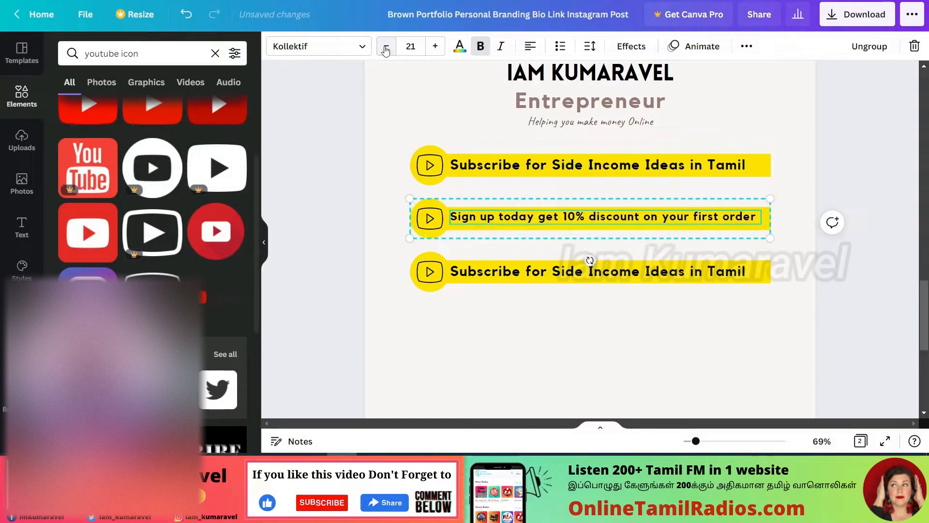
click(578, 237)
click(432, 219)
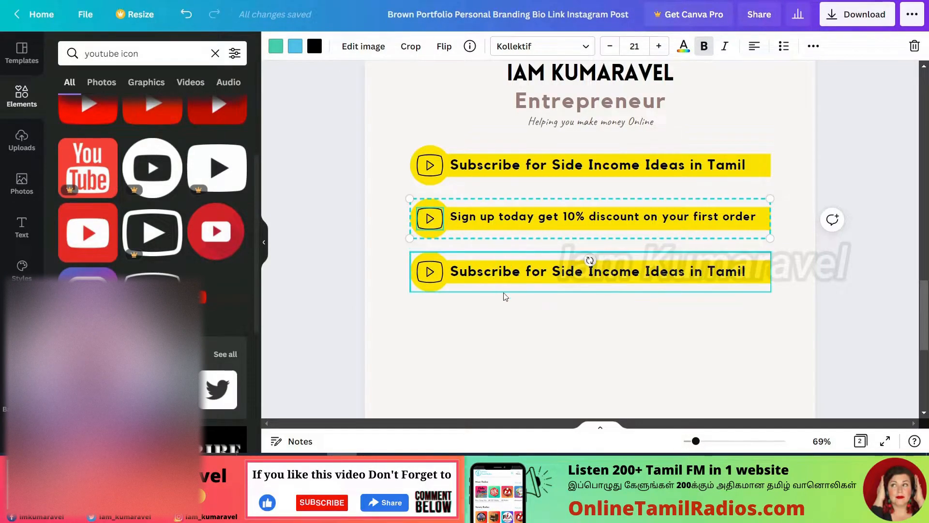
Replace the third link bar's label with "Sign up today get 1 month free trail", copied from the Notepad file.
key(alt+Tab)
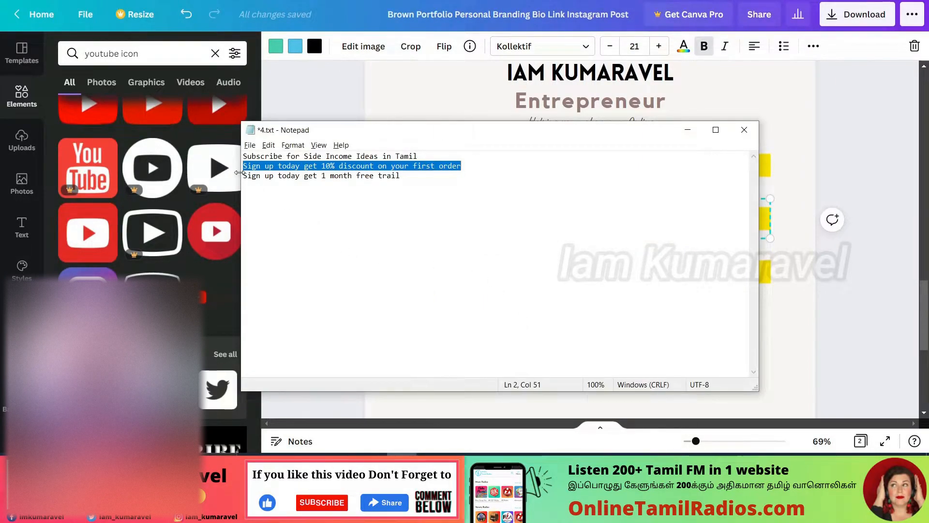
drag(245, 178, 400, 180)
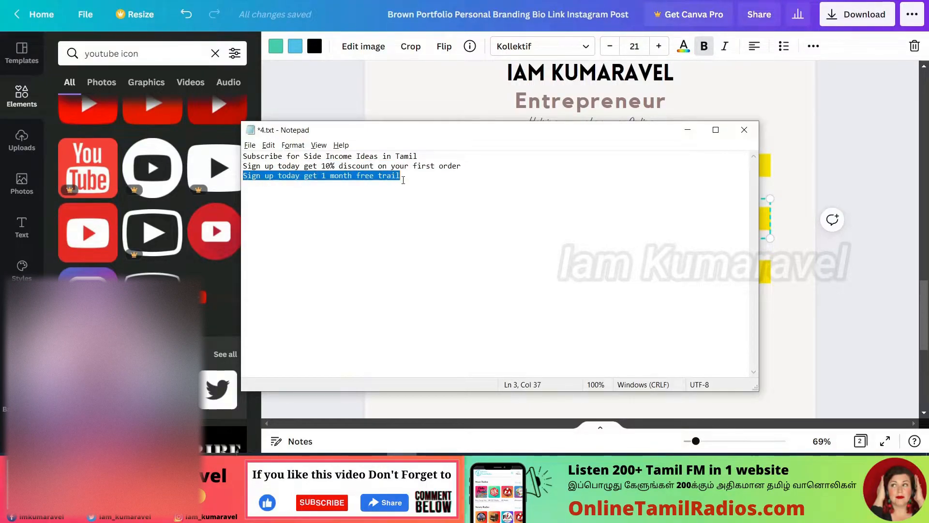
key(alt+Tab)
click(556, 272)
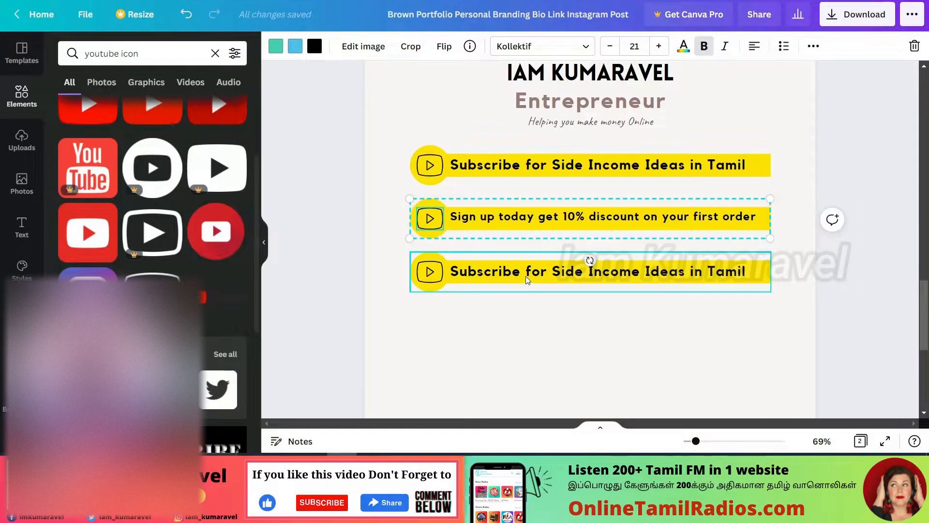
click(555, 274)
key(ctrl+a)
key(ctrl+v)
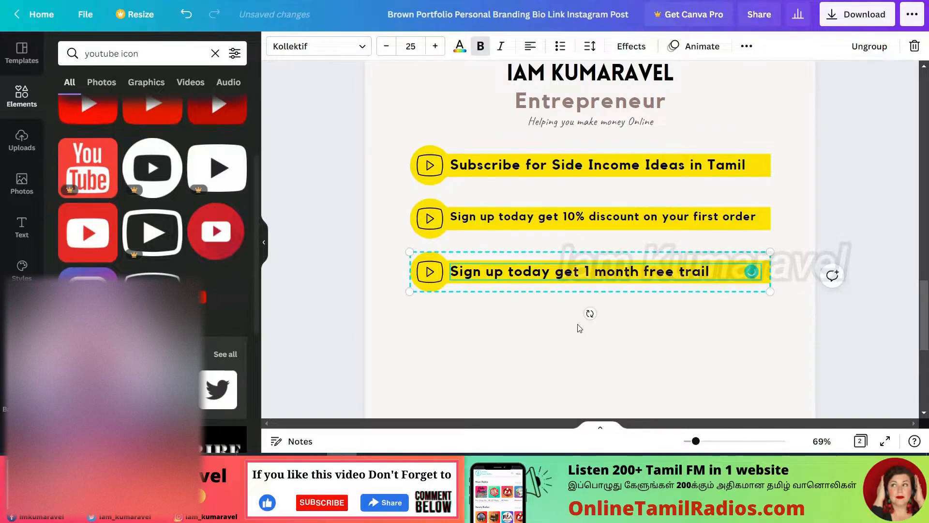
click(697, 320)
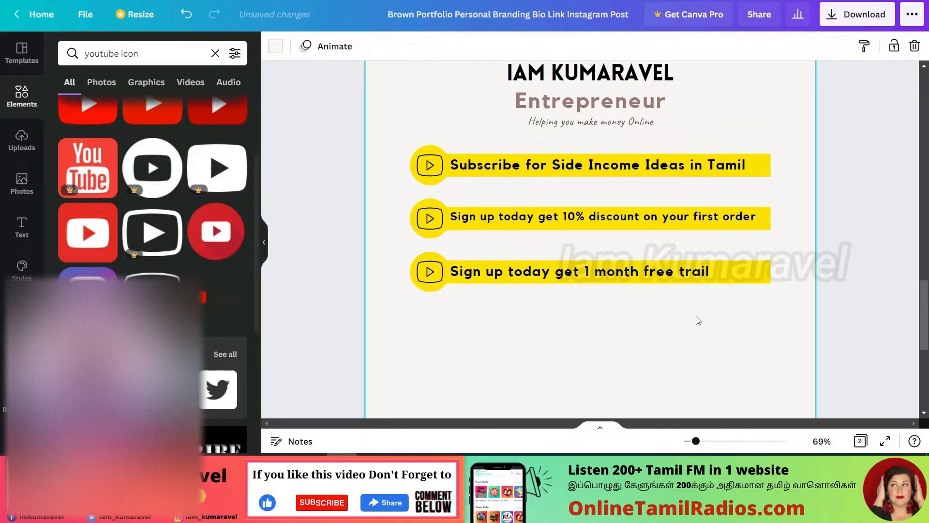
Ungroup the second link bar and delete its YouTube icon.
click(486, 222)
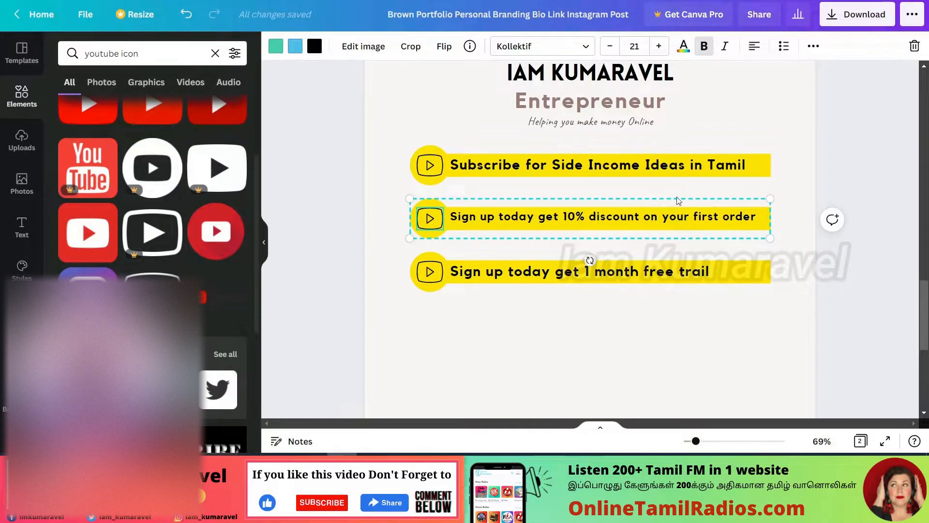
click(385, 238)
click(491, 226)
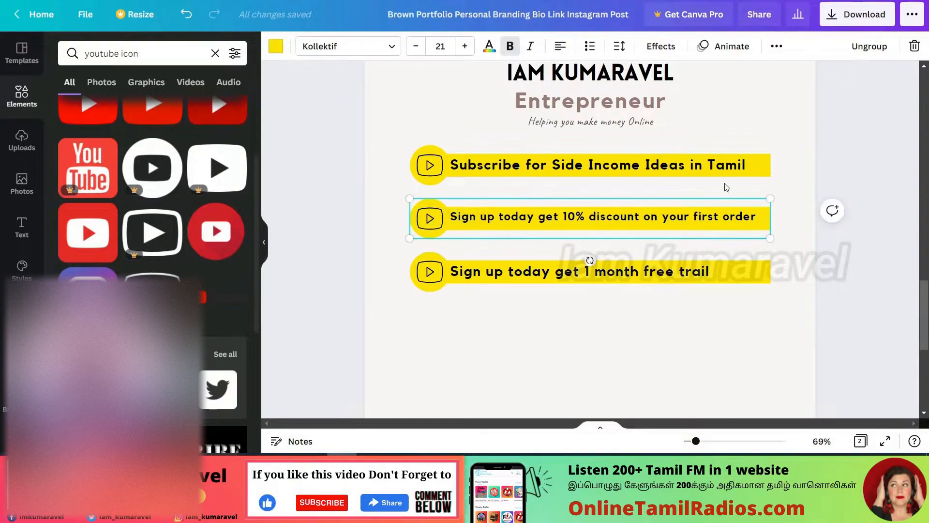
click(870, 46)
click(429, 224)
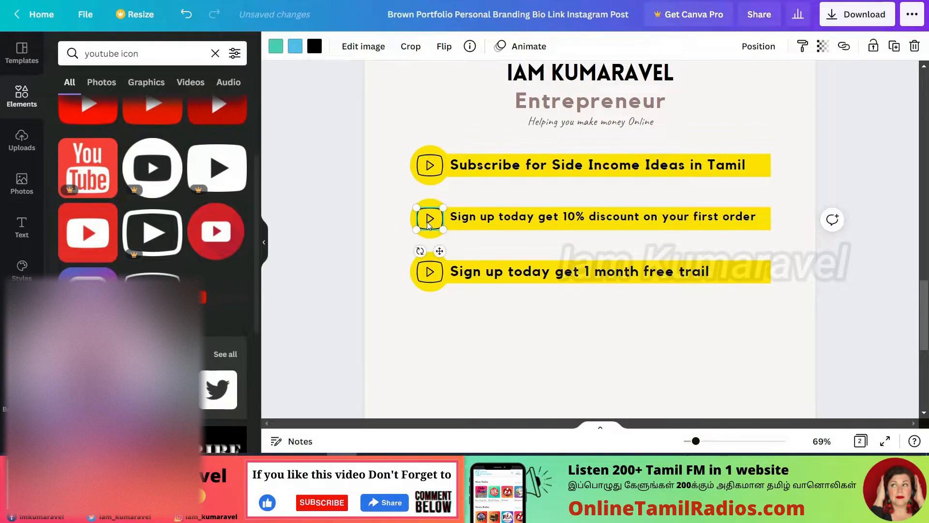
key(Delete)
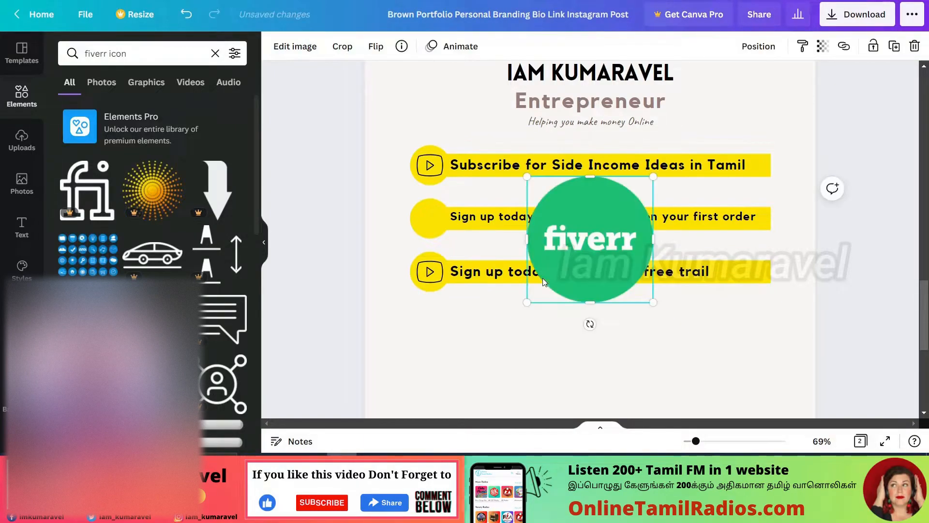
Shrink the round Fiverr logo into the second link bar's circle and group the bar's parts.
drag(654, 302, 428, 218)
click(400, 216)
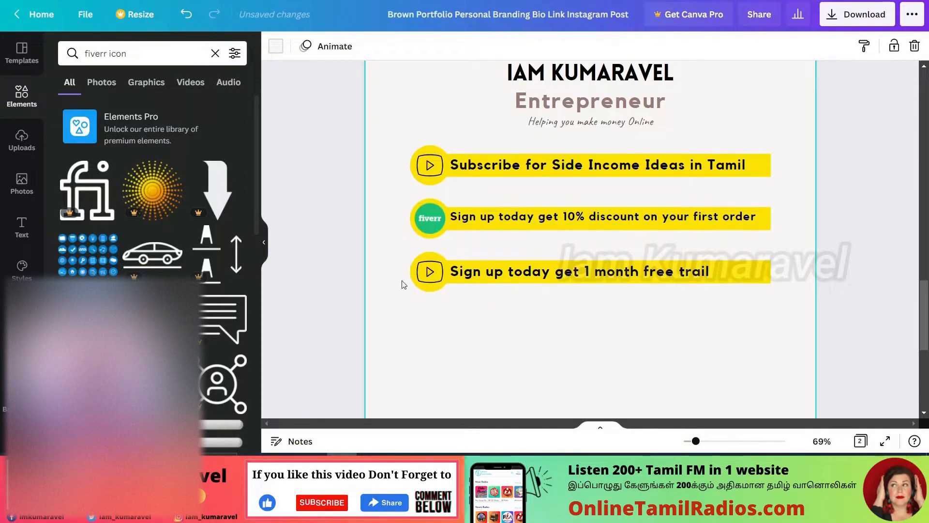
click(419, 283)
drag(394, 202, 489, 240)
click(878, 50)
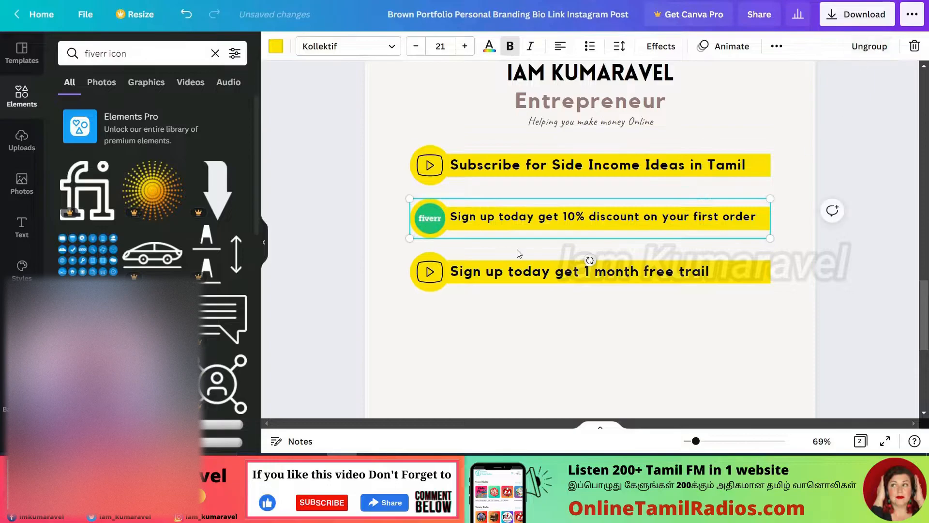
Ungroup the third link bar and delete its YouTube icon.
click(463, 281)
click(876, 49)
click(428, 279)
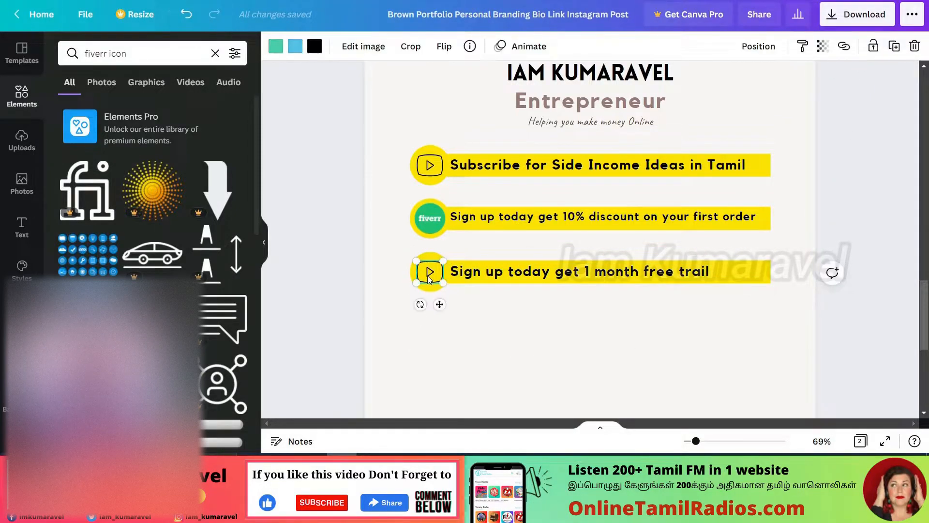
key(Delete)
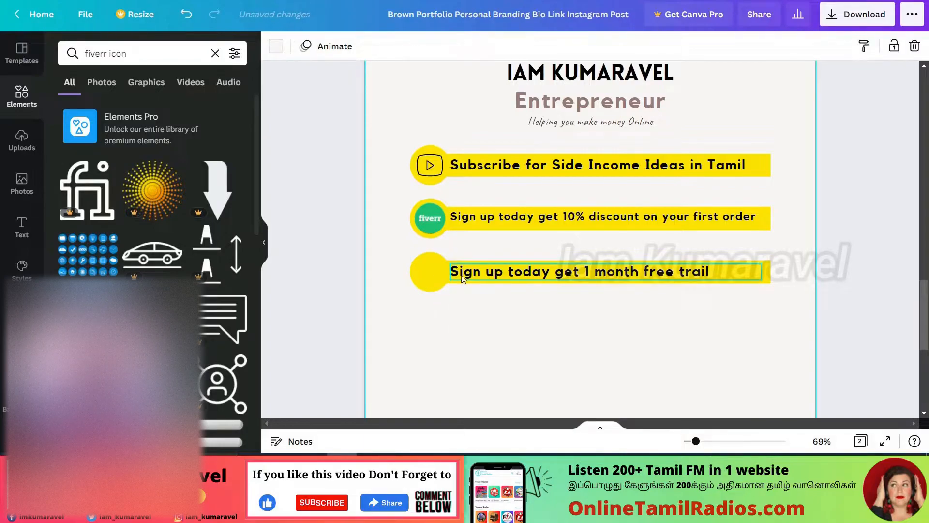
Search the elements for "canva icon" and add the round blue-purple Canva logo to the page.
double_click(99, 54)
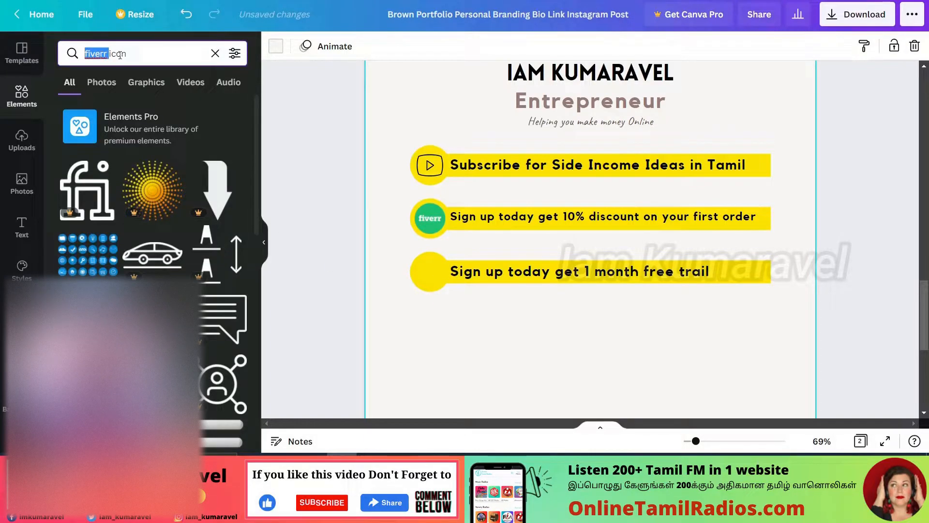
triple_click(150, 53)
text(can)
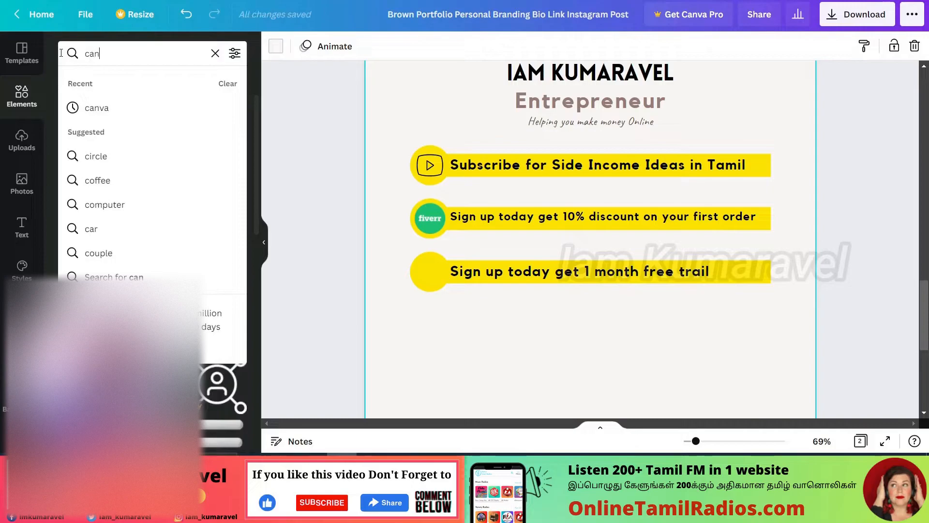
text(va ico)
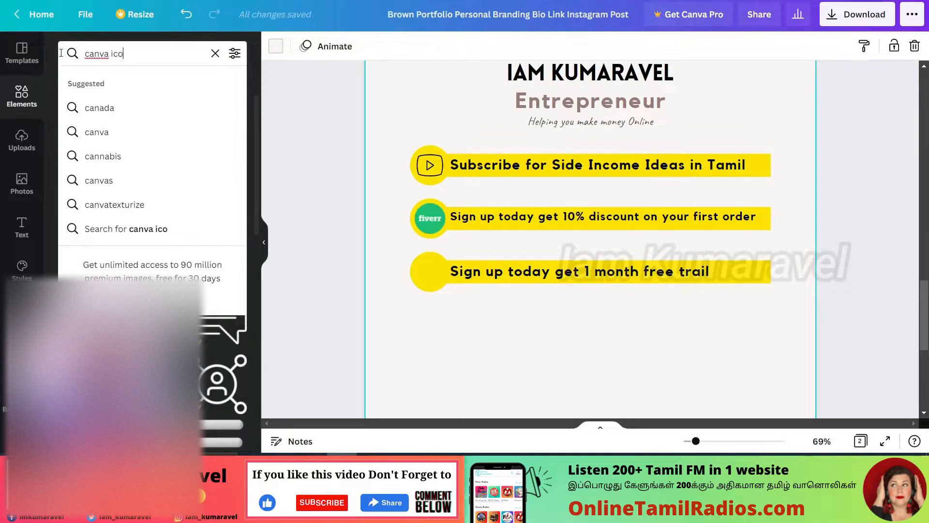
text(n)
key(Return)
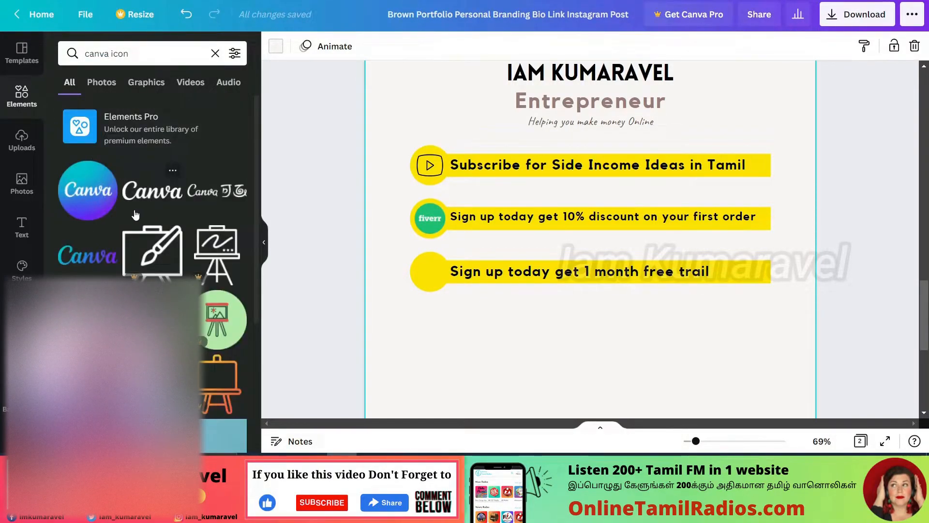
scroll(184, 227, down, 4)
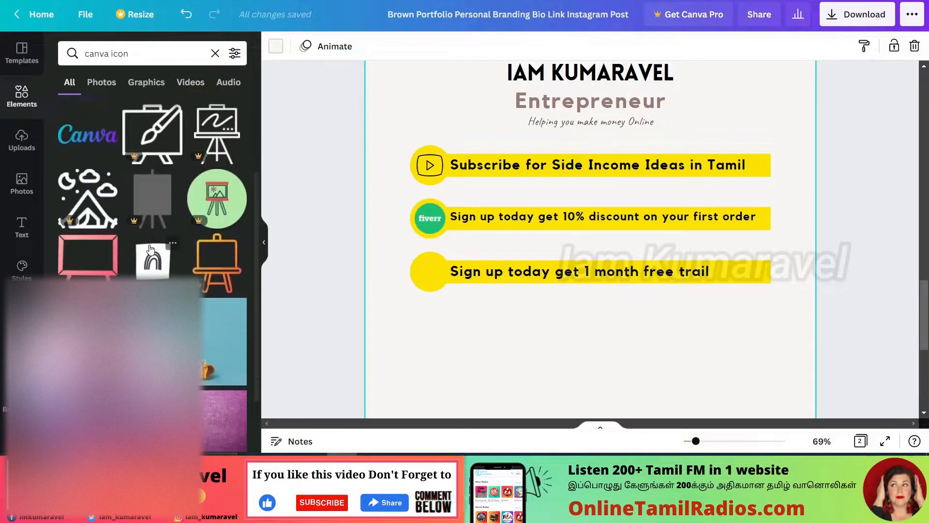
scroll(146, 228, up, 4)
click(115, 207)
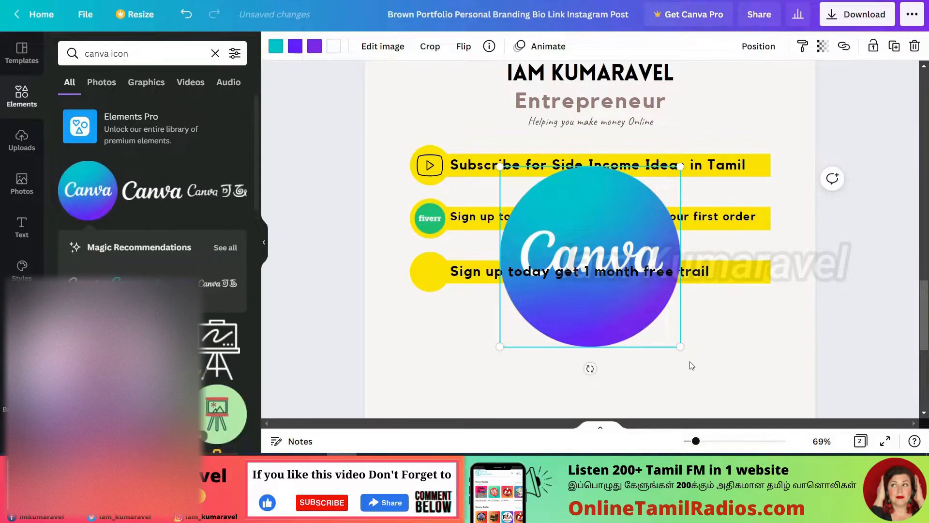
Shrink the Canva logo into the third link bar's circle and group the bar's parts.
drag(679, 349, 430, 271)
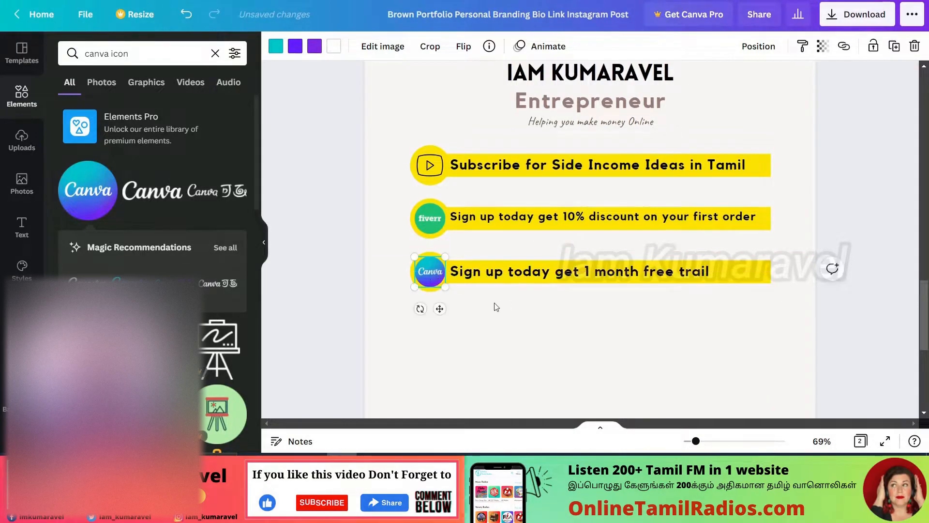
click(550, 303)
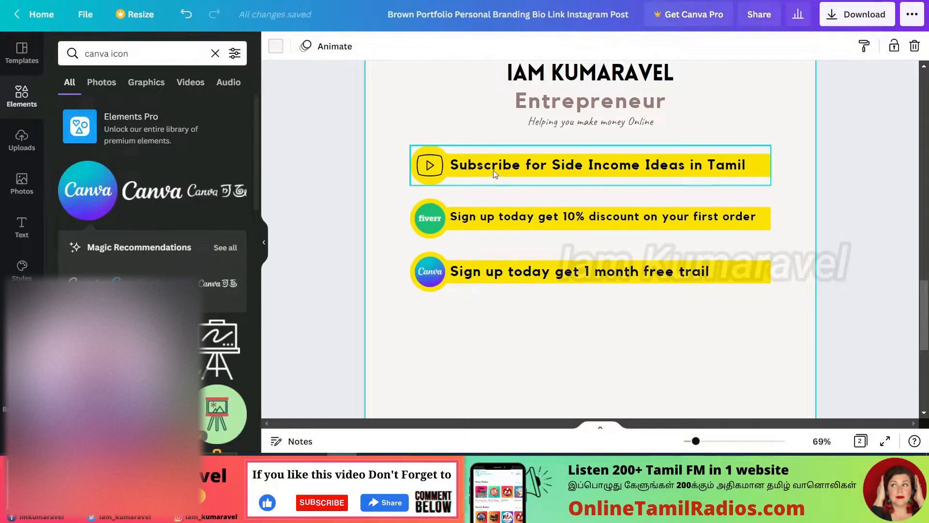
drag(394, 255, 494, 297)
click(875, 47)
click(605, 332)
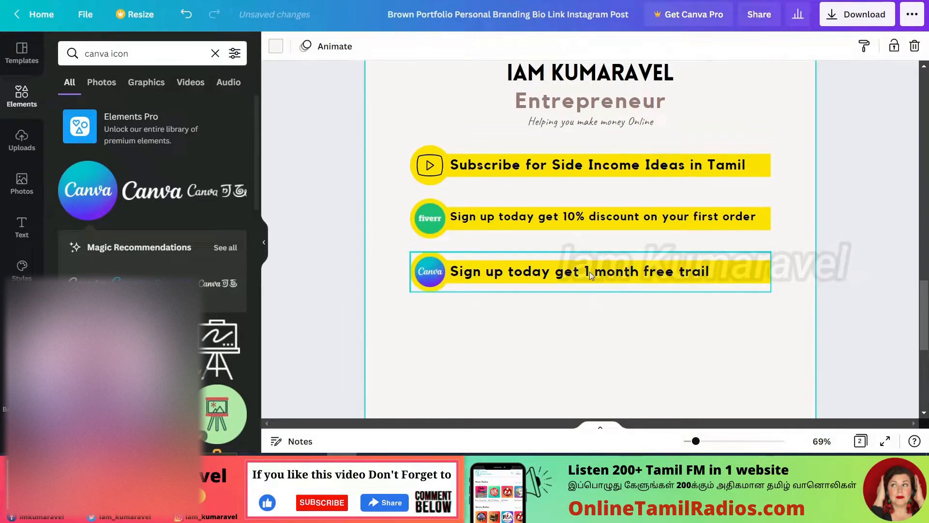
Group the three link bars together into a single element.
scroll(585, 291, up, 2)
scroll(587, 300, down, 1)
drag(695, 441, 688, 442)
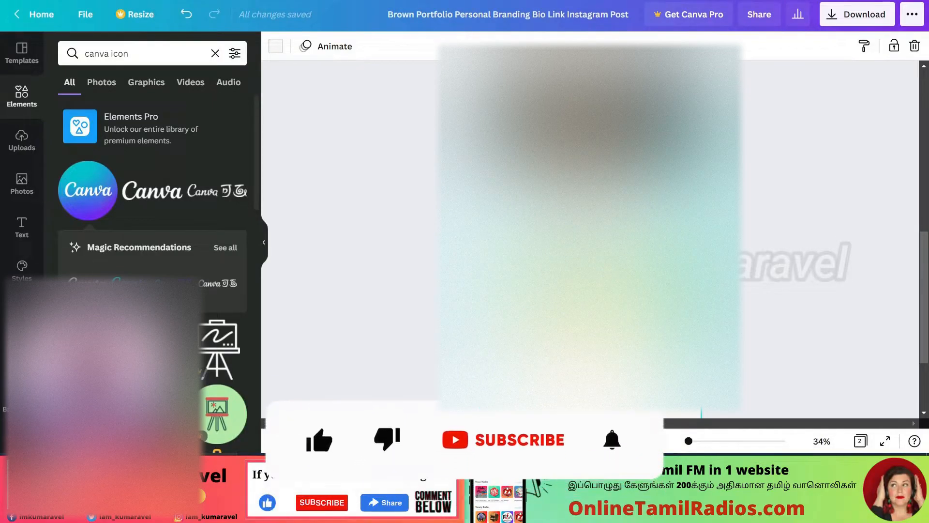
drag(716, 203, 494, 377)
key(ctrl+g)
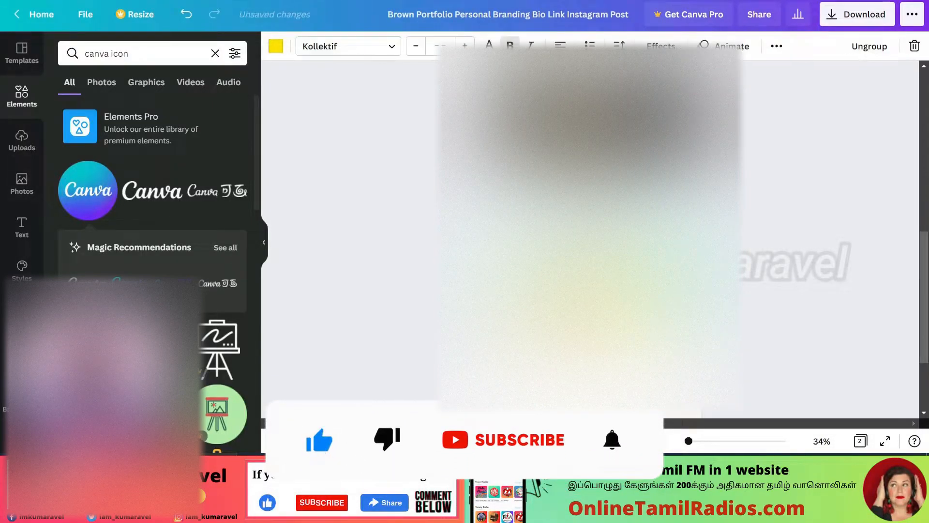
click(720, 233)
click(600, 291)
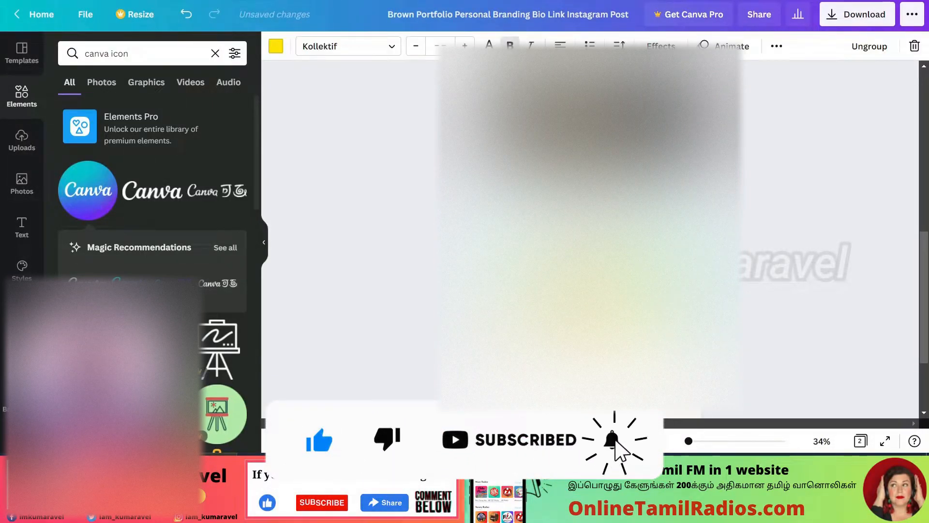
scroll(600, 290, up, 1)
click(773, 250)
scroll(762, 231, up, 3)
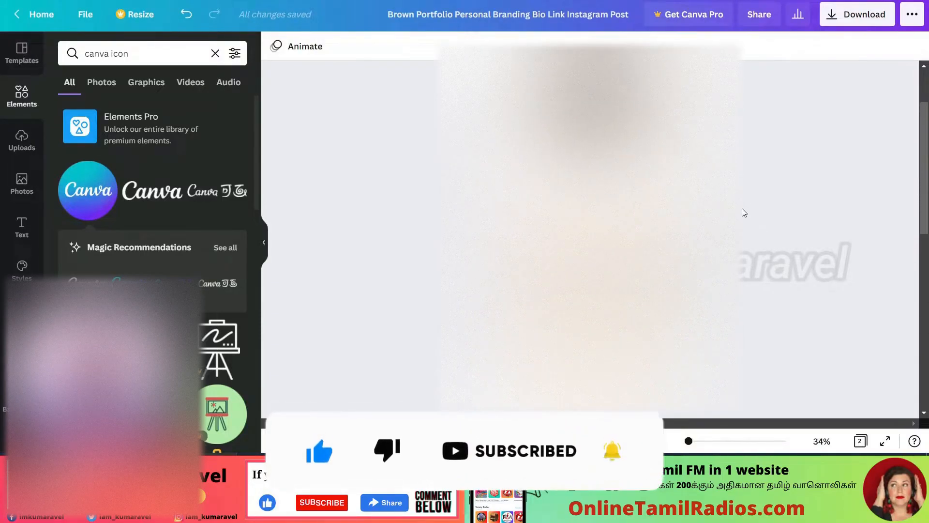
scroll(600, 232, down, 3)
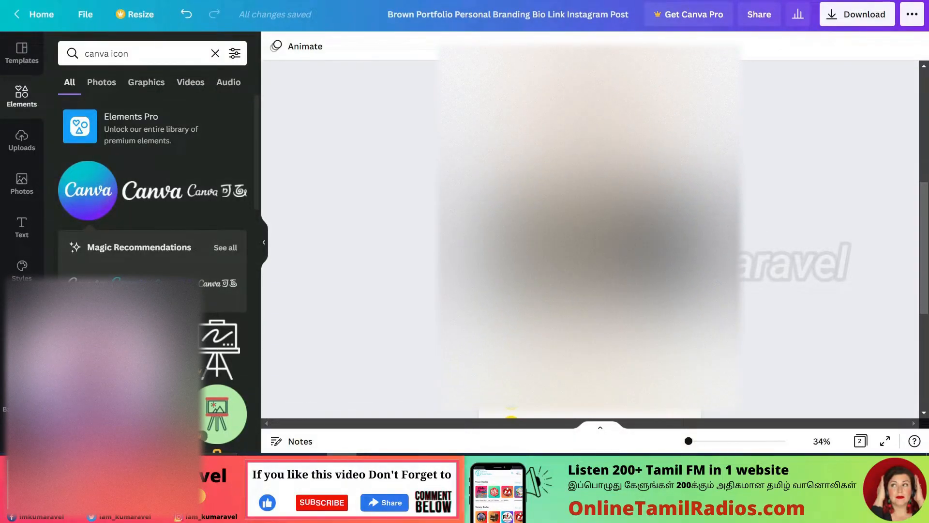
scroll(590, 232, up, 5)
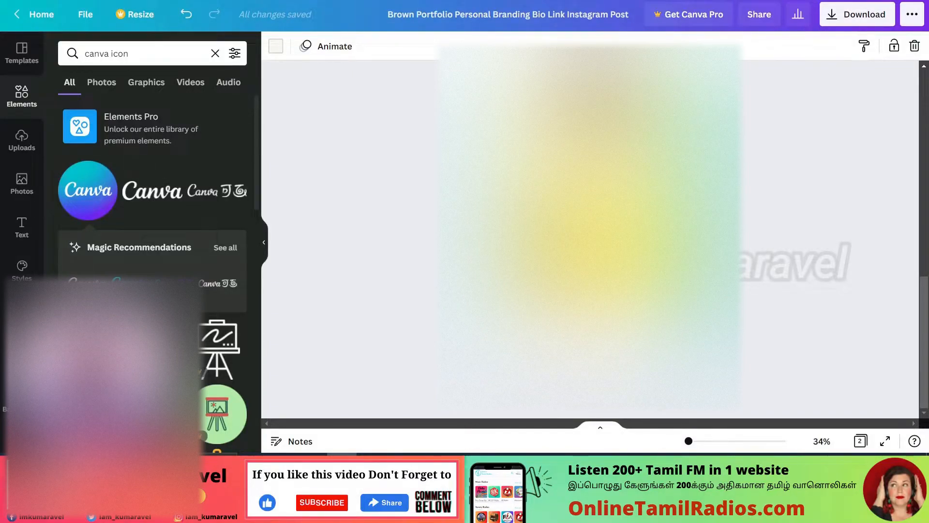
scroll(590, 232, up, 4)
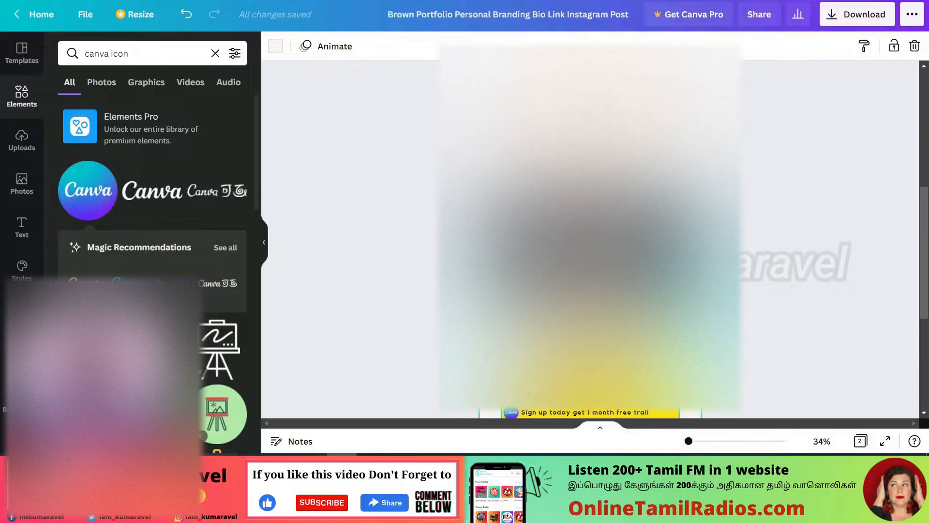
Search the elements for "facebook icon" and add the round blue Facebook logo and the colourful square Instagram logo to the page.
scroll(591, 233, down, 1)
scroll(590, 232, down, 3)
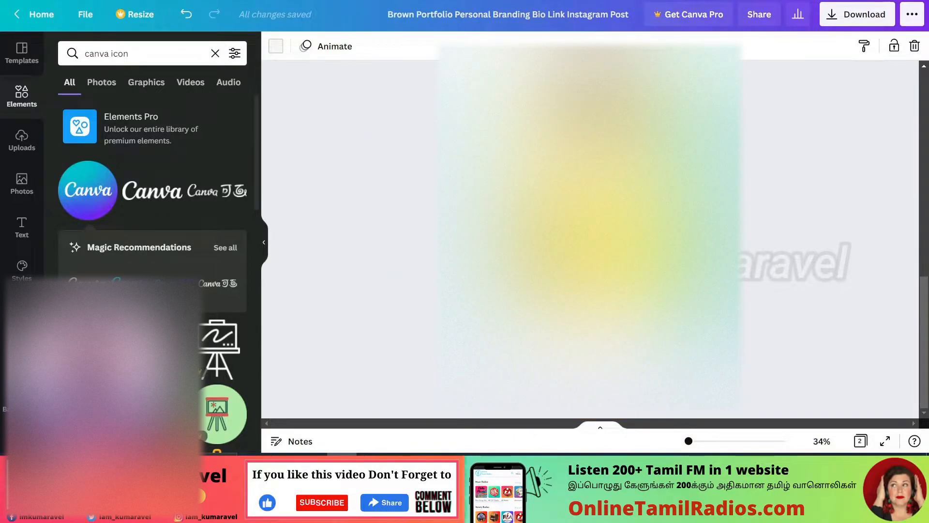
click(215, 53)
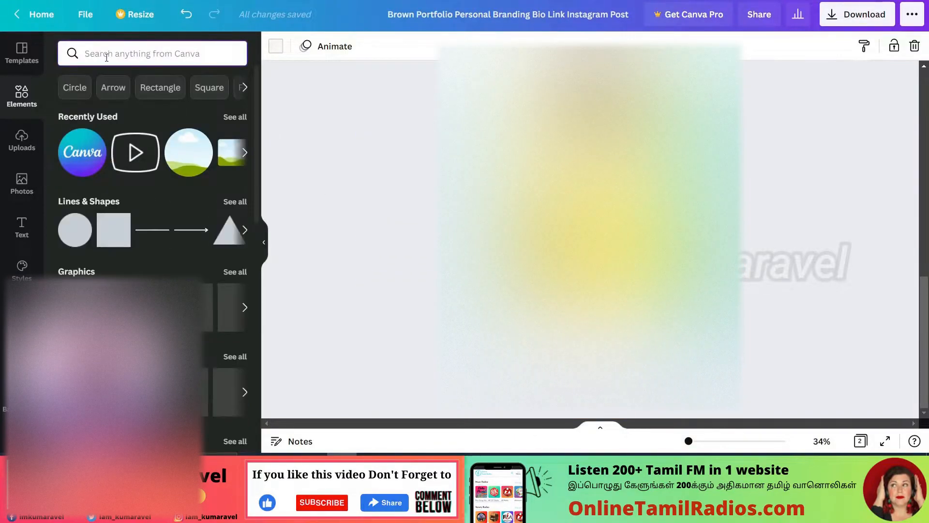
click(106, 55)
text(facebook)
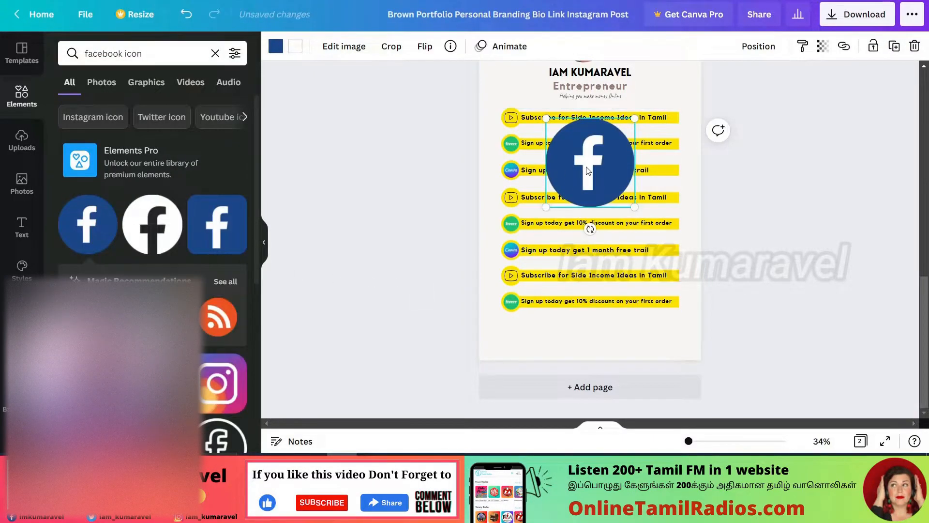
drag(588, 169, 631, 323)
scroll(217, 271, down, 2)
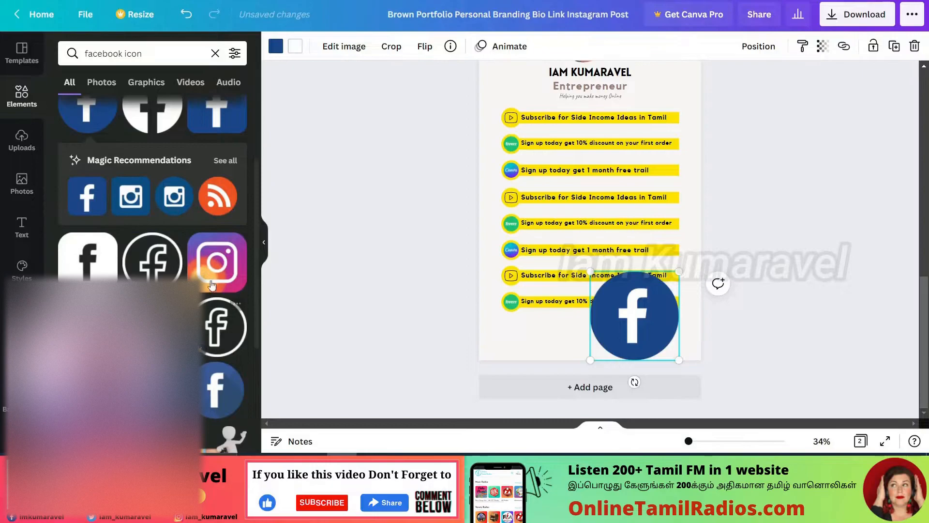
click(217, 266)
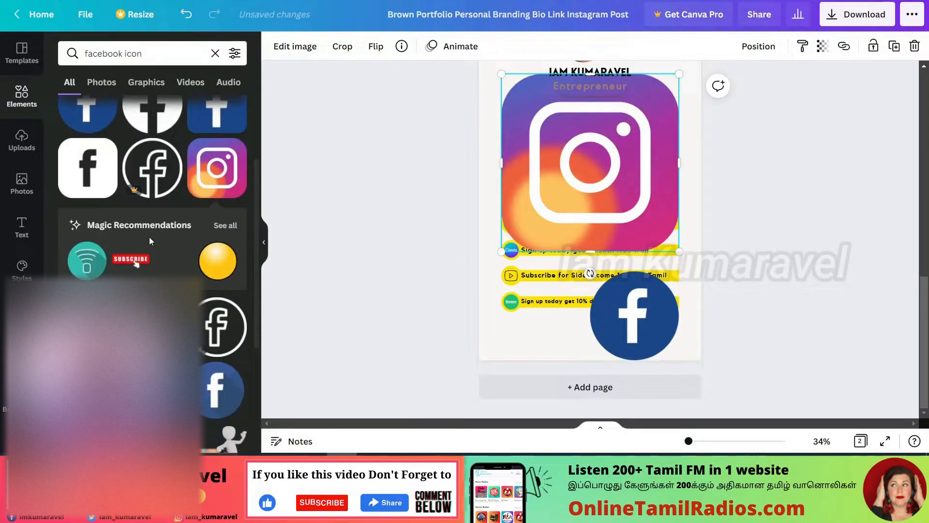
Search the elements for "twitter icon" and add the round blue Twitter logo to the page.
click(102, 53)
double_click(102, 53)
text(twi)
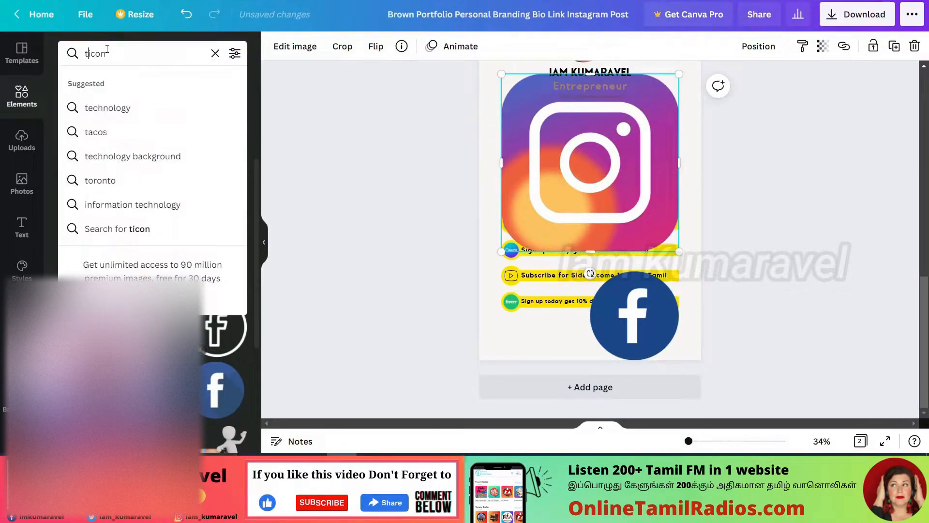
text(tter)
key(Return)
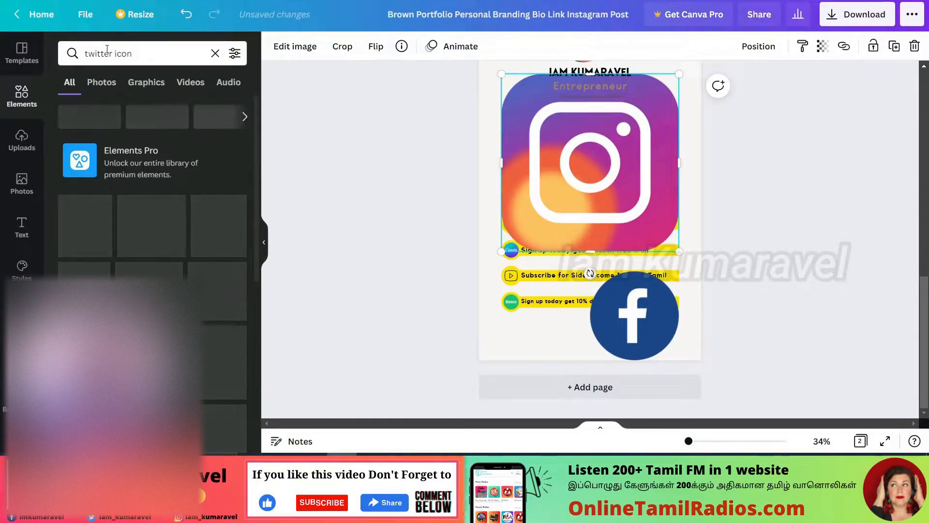
click(84, 227)
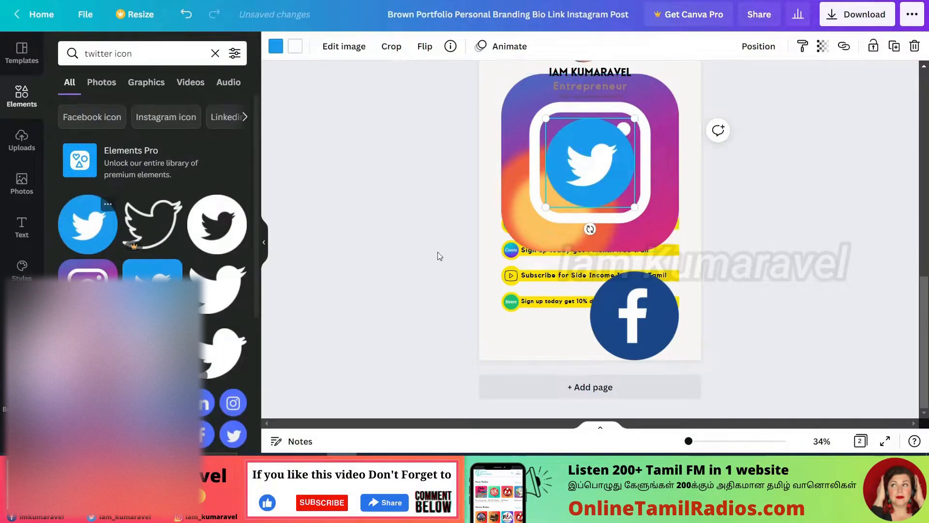
scroll(214, 242, down, 1)
scroll(214, 242, down, 3)
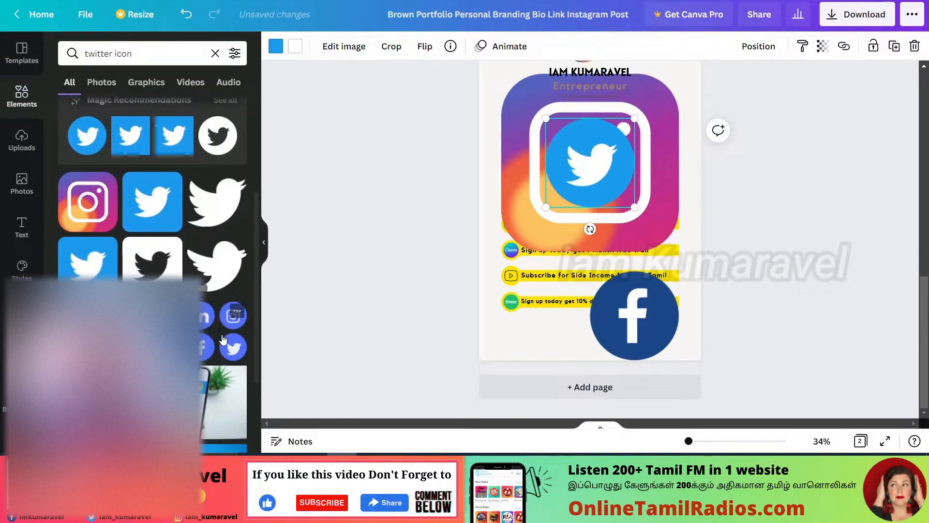
click(223, 338)
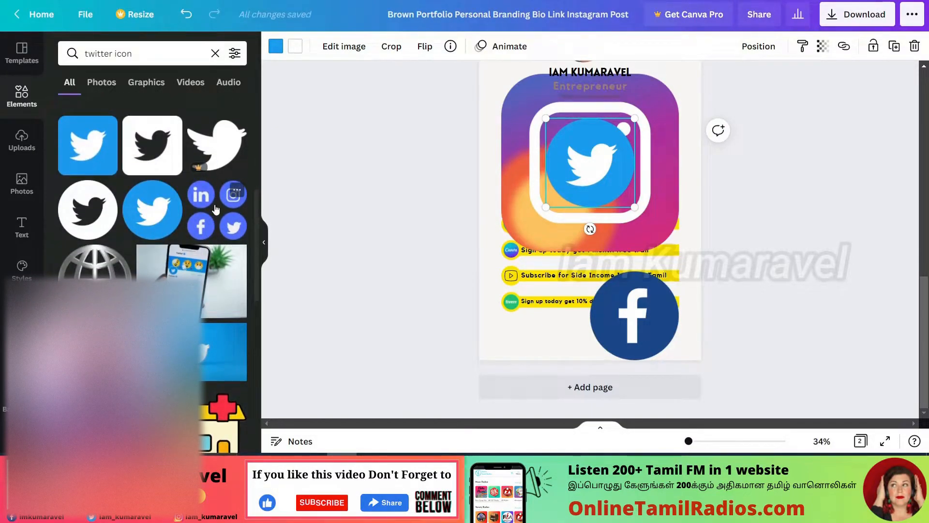
key(Delete)
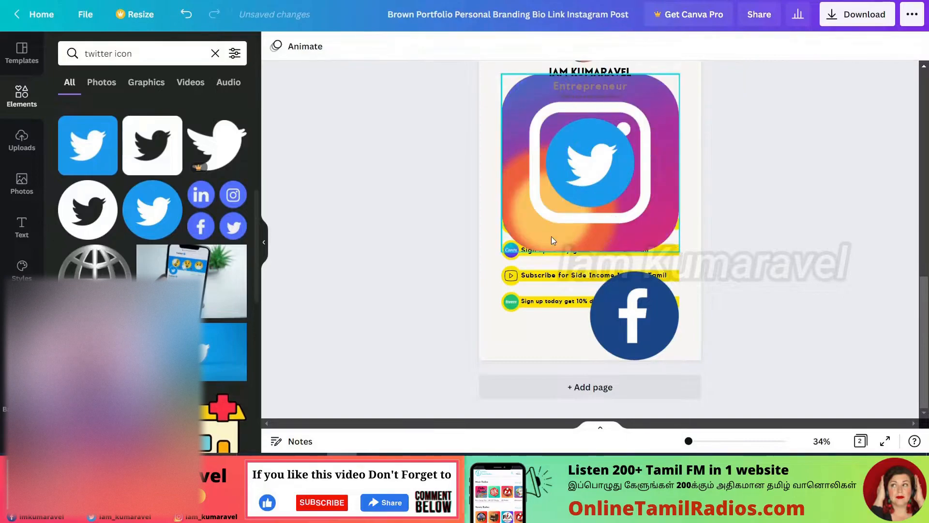
Search the elements for "linkdin icon" and add the square blue LinkedIn logo to the page.
click(135, 54)
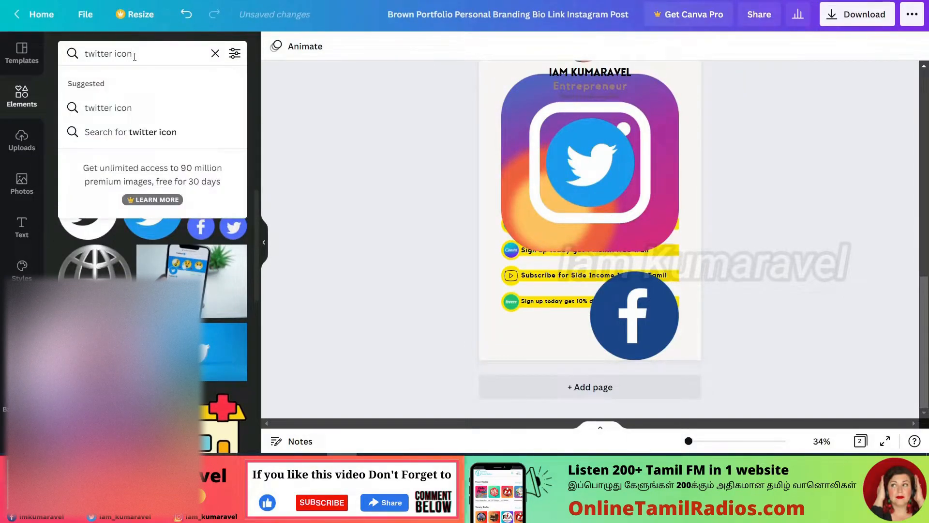
double_click(86, 50)
text(link)
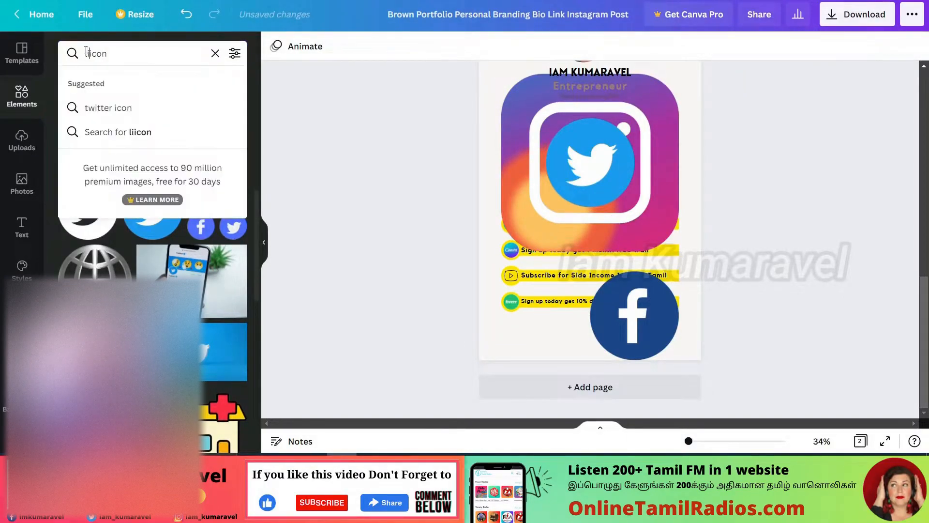
text(din)
key(Return)
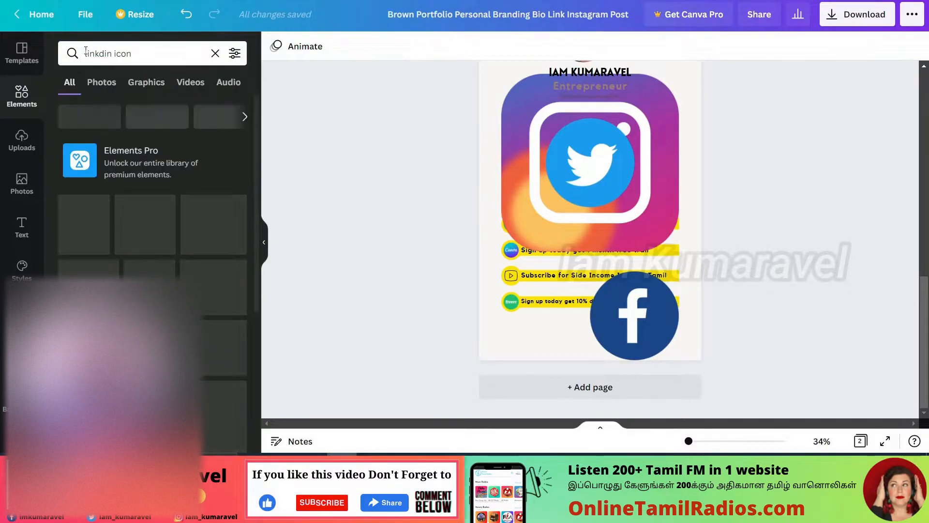
drag(85, 200, 591, 182)
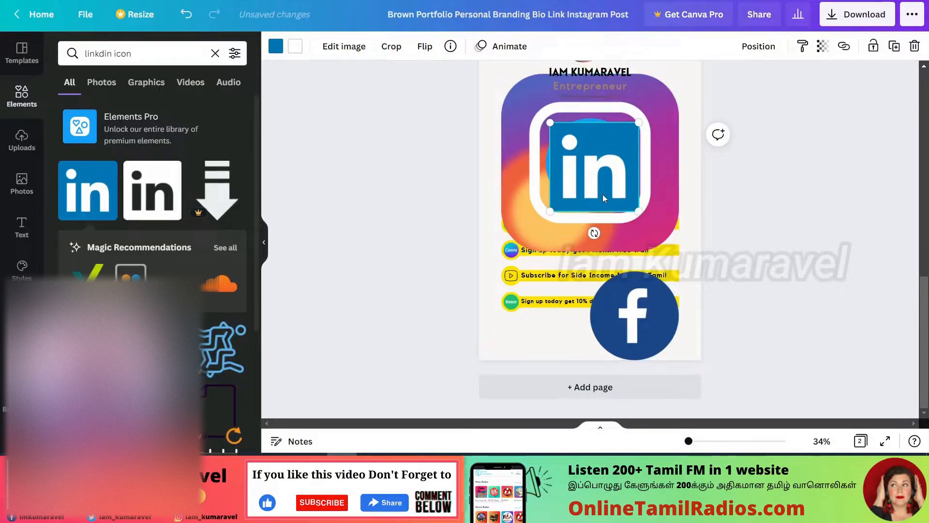
Search the elements for "youtube icon" and add the red YouTube play logo to the page.
double_click(97, 54)
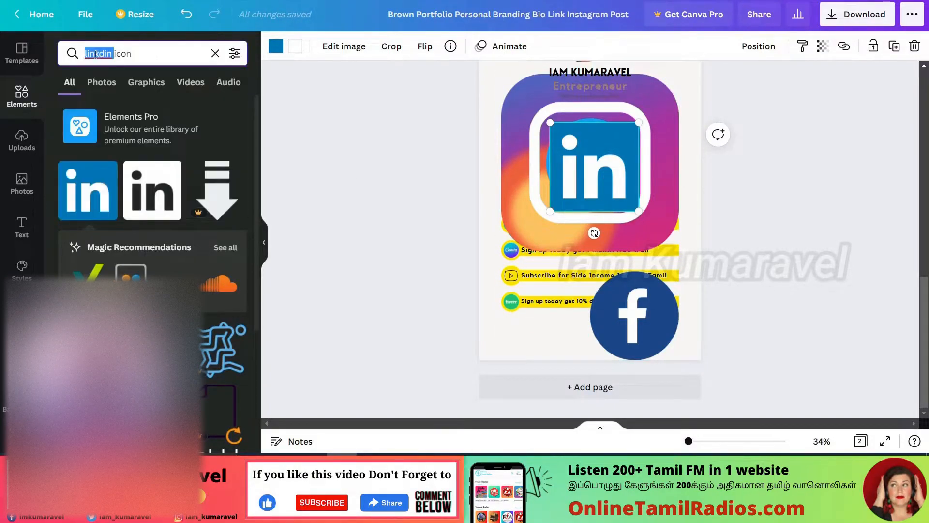
text(youtube)
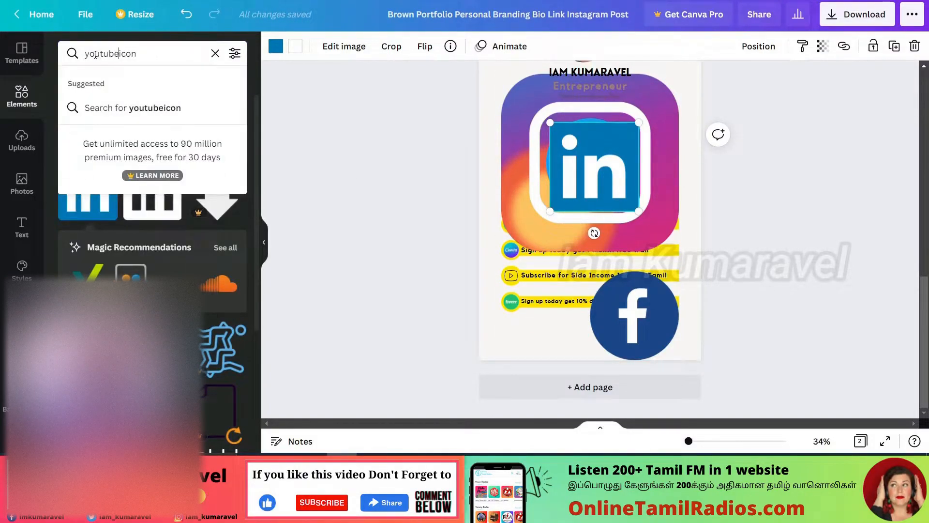
key(Return)
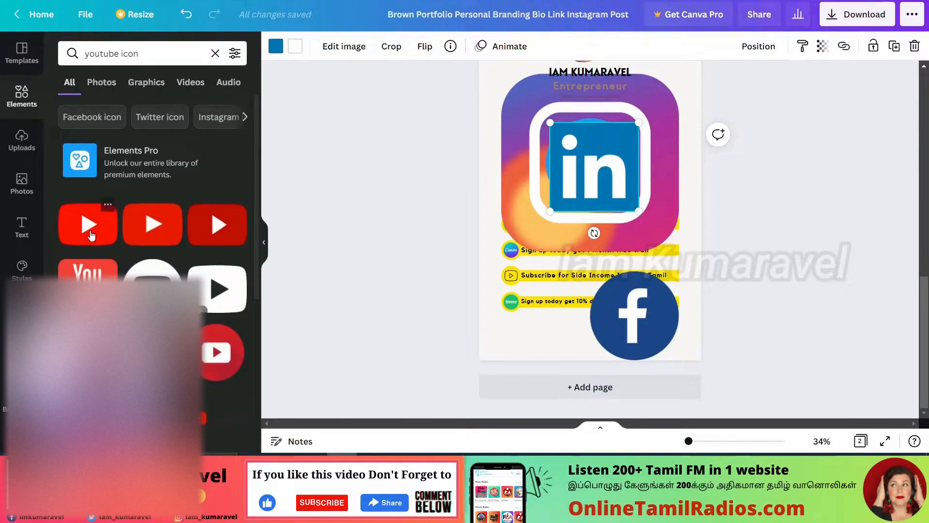
click(92, 233)
scroll(164, 133, down, 2)
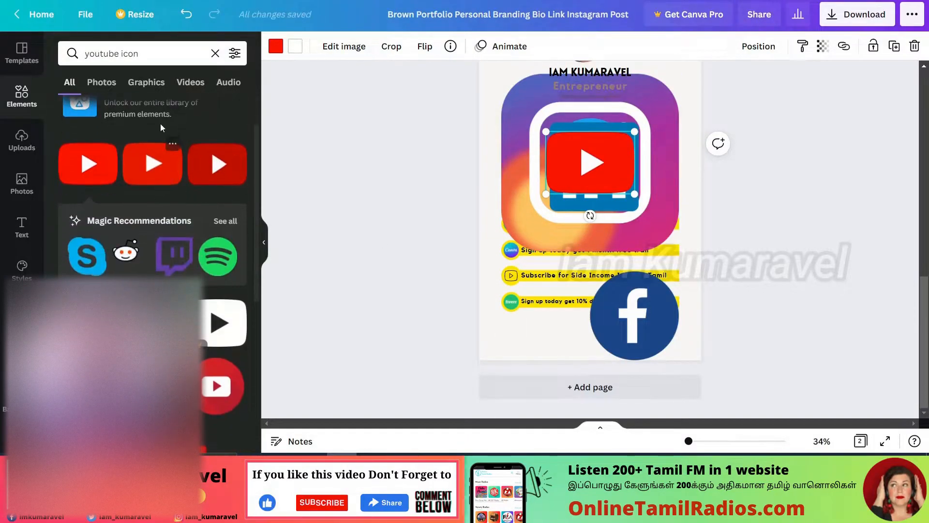
Search the elements for "website icon" and add a black globe icon to the page.
double_click(104, 58)
text(websi)
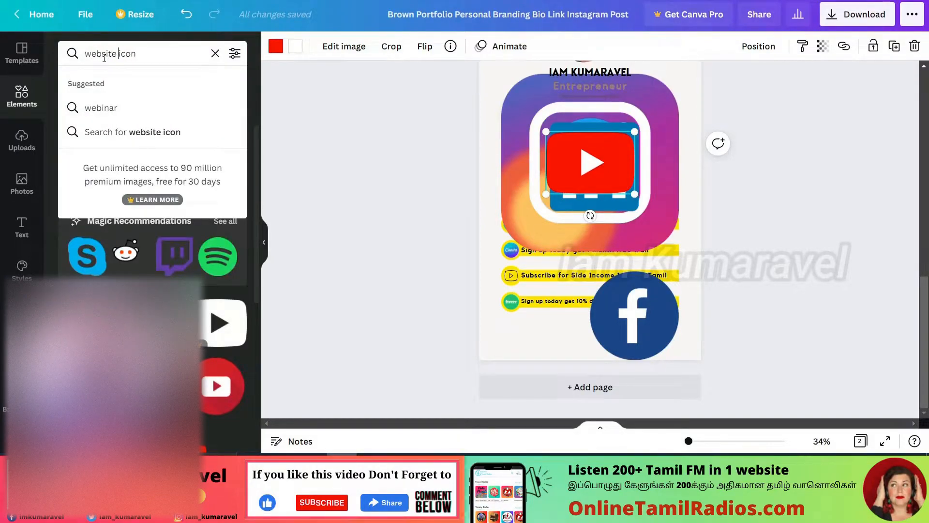
key(Return)
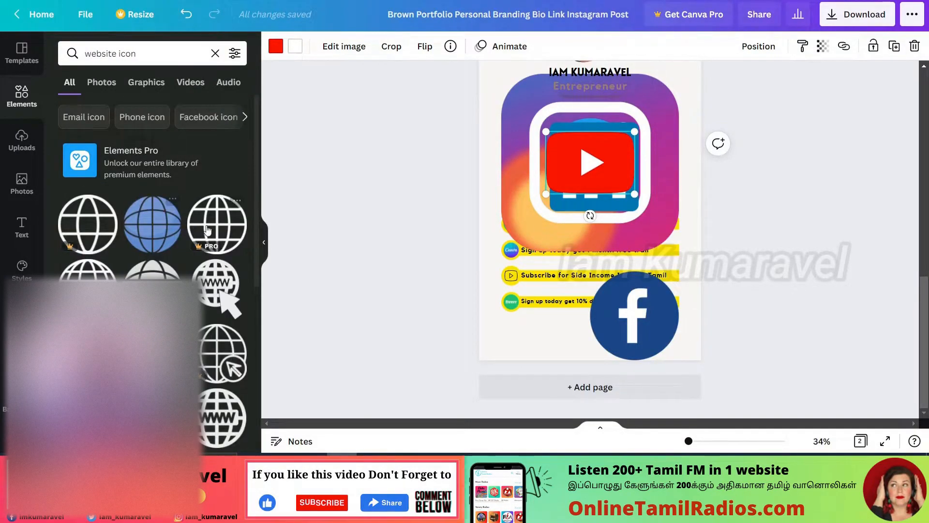
scroll(133, 279, down, 2)
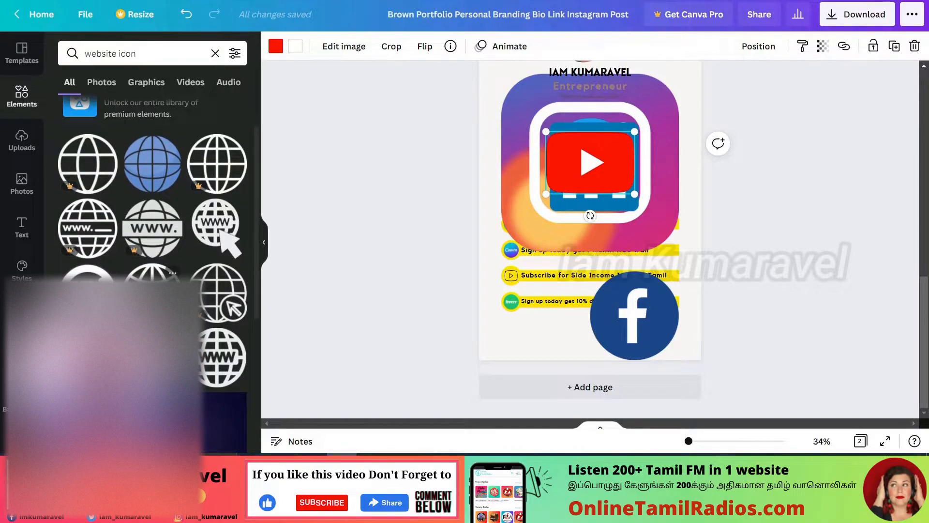
drag(92, 291, 596, 202)
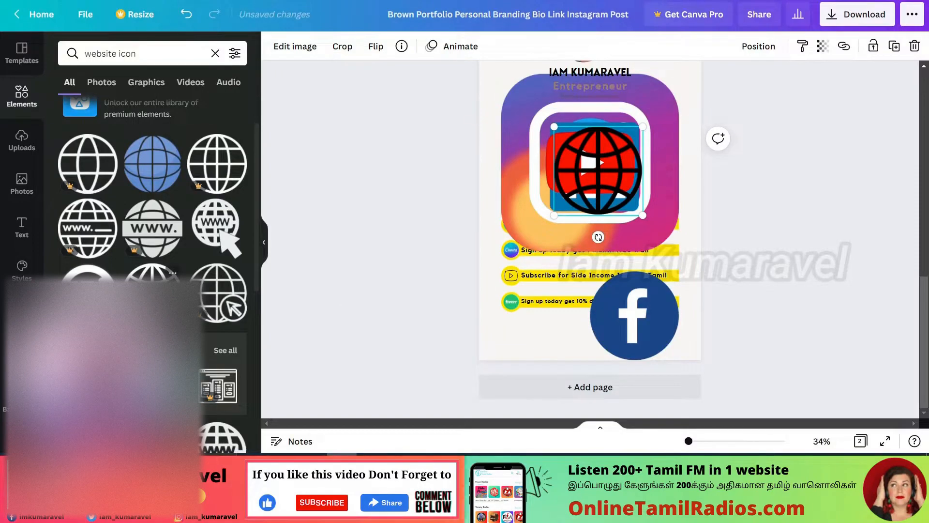
Search the elements for "email icon" and add the solid black envelope icon to the page.
double_click(99, 54)
text(email)
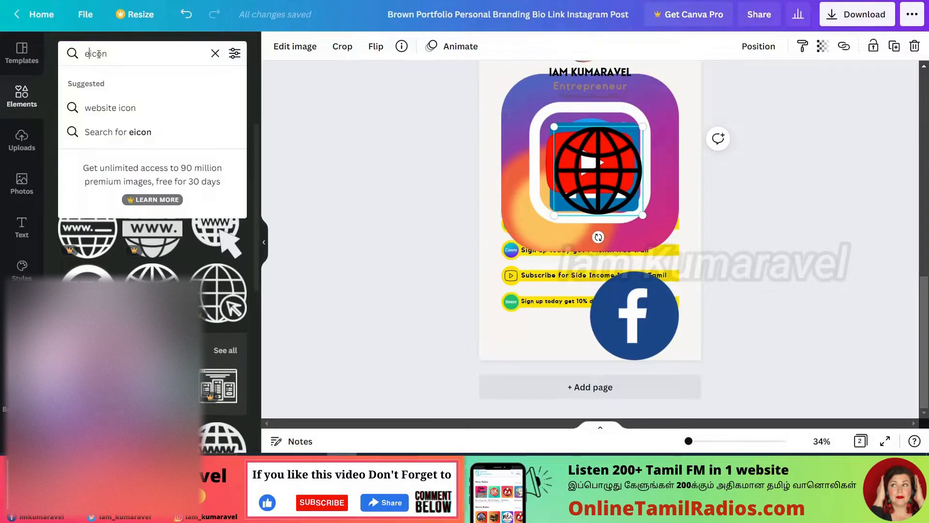
click(161, 134)
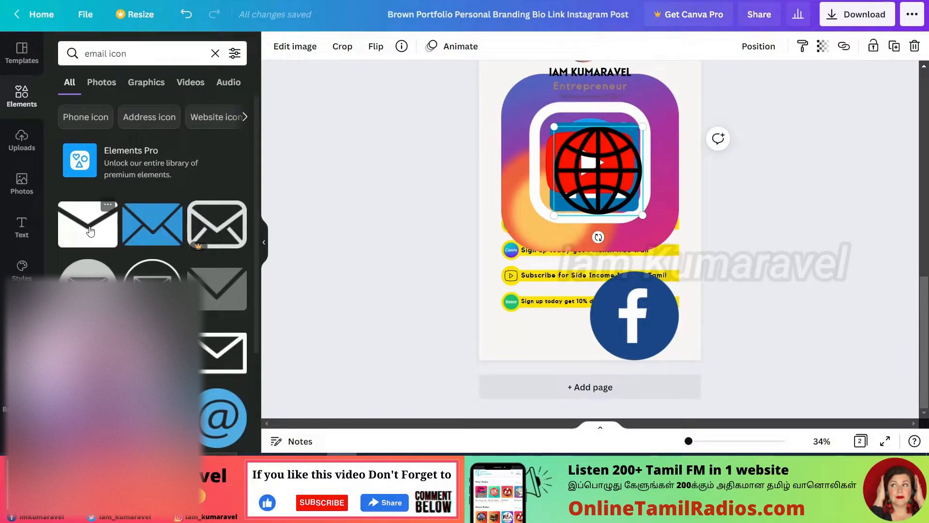
drag(90, 232, 593, 171)
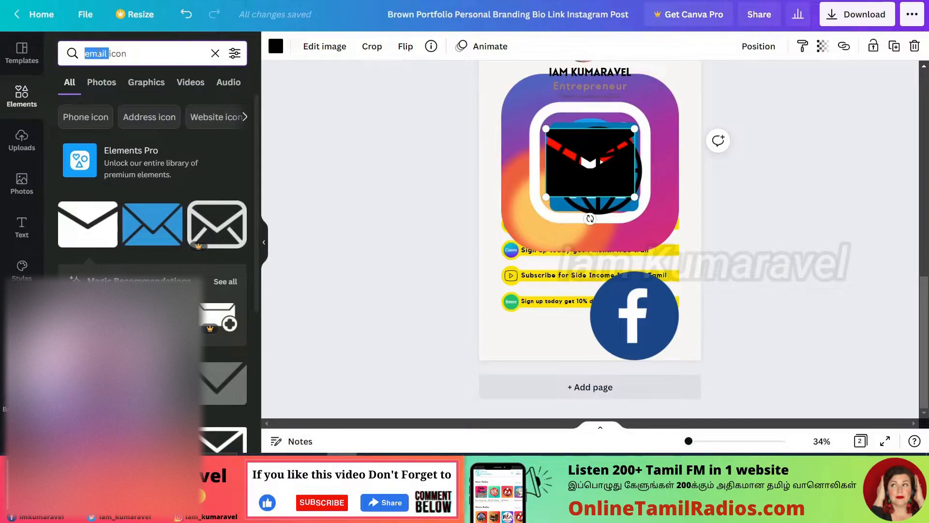
Search the elements for "phone icon" and add a round dark phone icon near the page's lower edge.
text(phone)
key(Return)
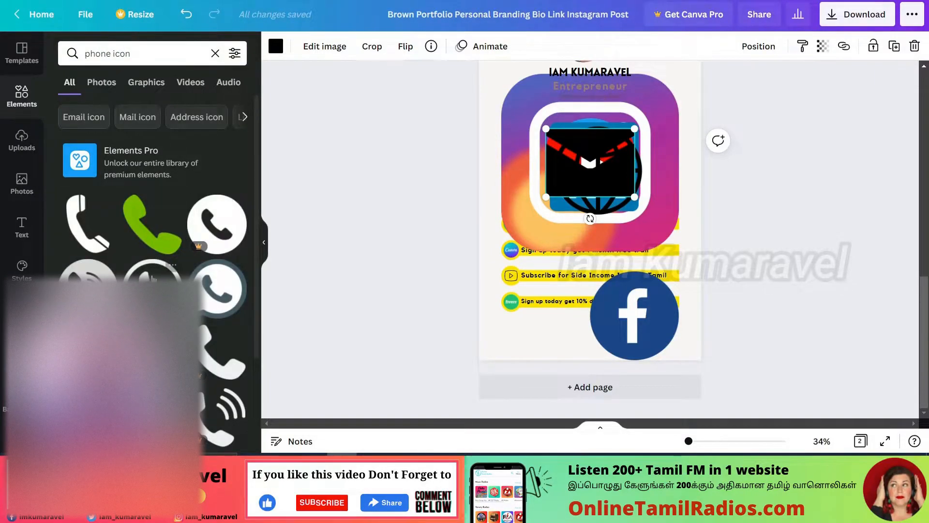
scroll(152, 279, down, 2)
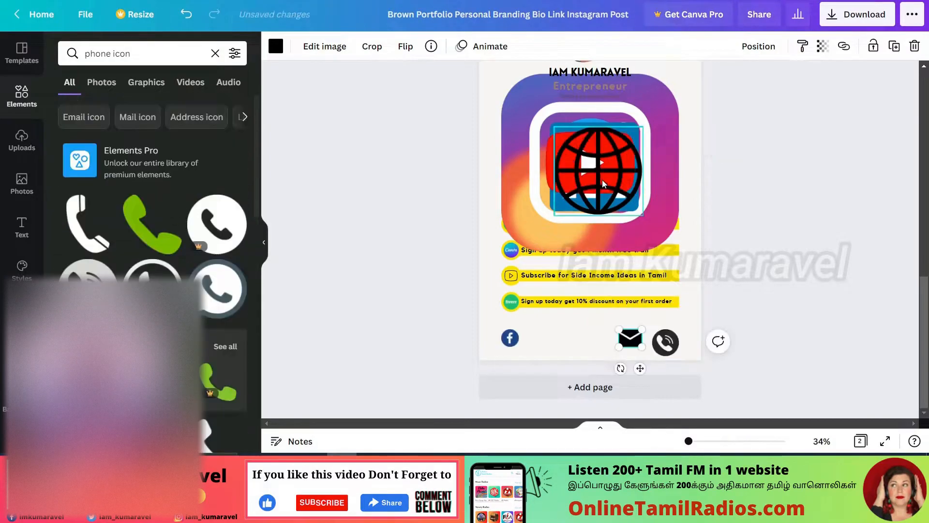
Shrink the globe, YouTube, LinkedIn and Twitter icons and move them below the link bars.
drag(566, 138, 605, 319)
drag(568, 158, 659, 323)
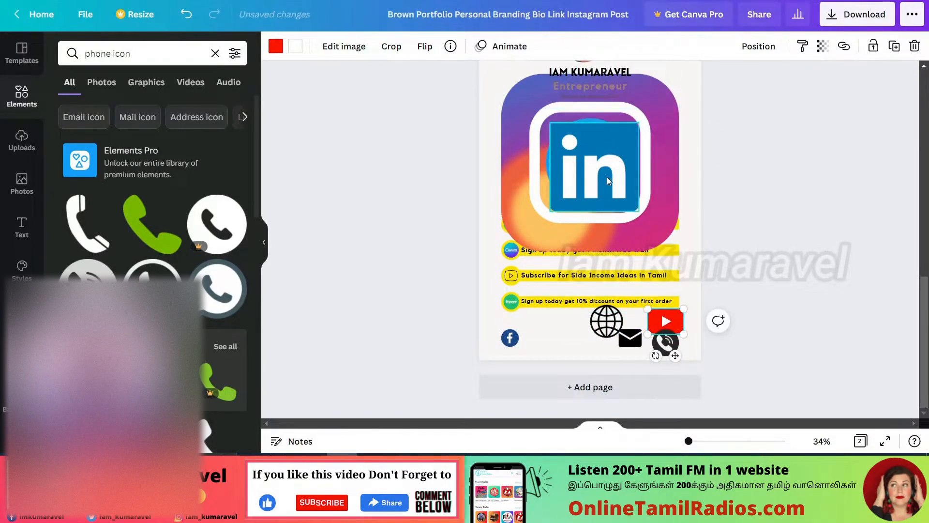
drag(594, 164, 573, 323)
drag(527, 278, 630, 334)
drag(558, 144, 600, 337)
Shrink the large Instagram logo and place it below the link bars beside the Facebook icon.
click(528, 81)
drag(502, 73, 632, 203)
drag(633, 247, 513, 367)
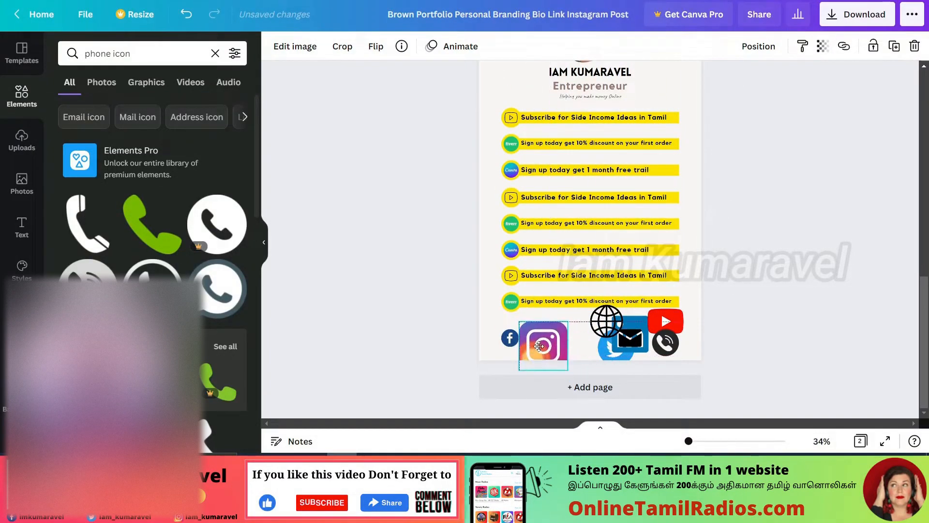
drag(518, 320, 533, 335)
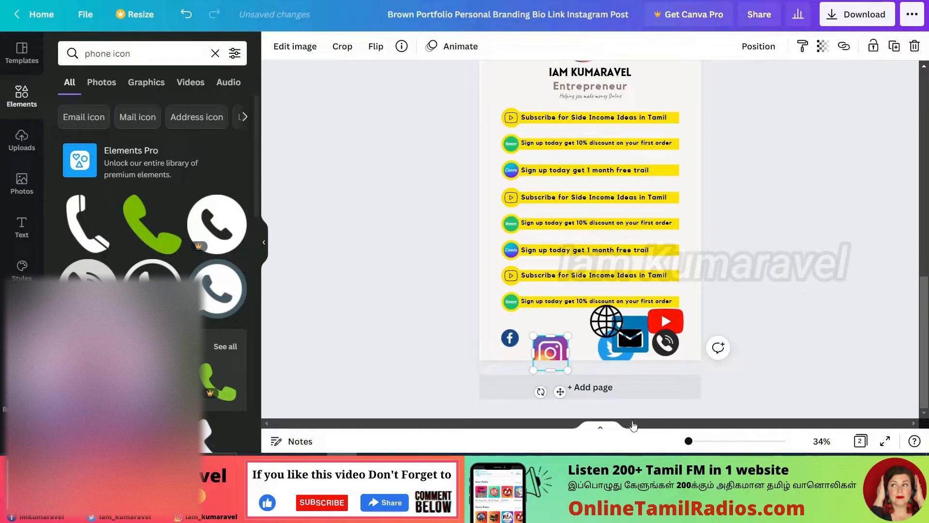
Resize the Facebook and Instagram icons to matching sizes and align them side by side below the last link bar.
drag(688, 441, 699, 441)
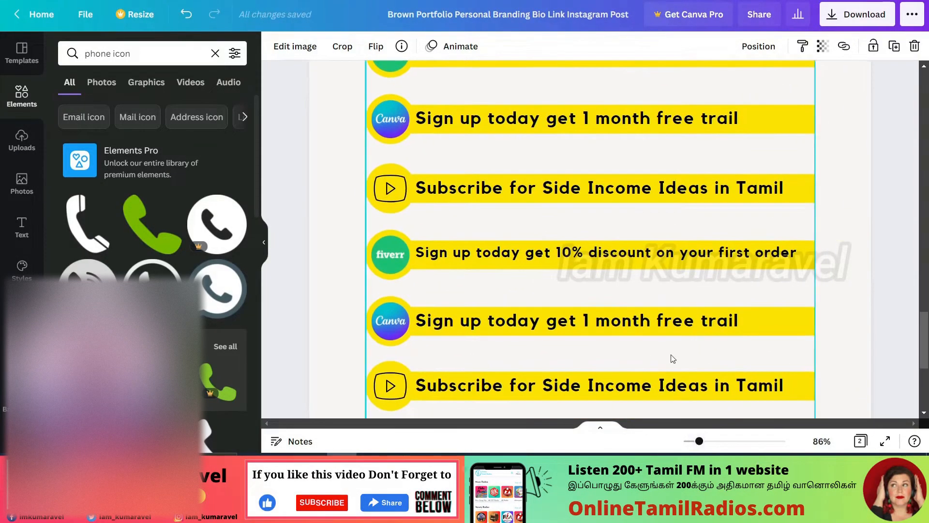
scroll(319, 249, down, 3)
click(261, 245)
scroll(474, 246, down, 2)
scroll(293, 298, up, 1)
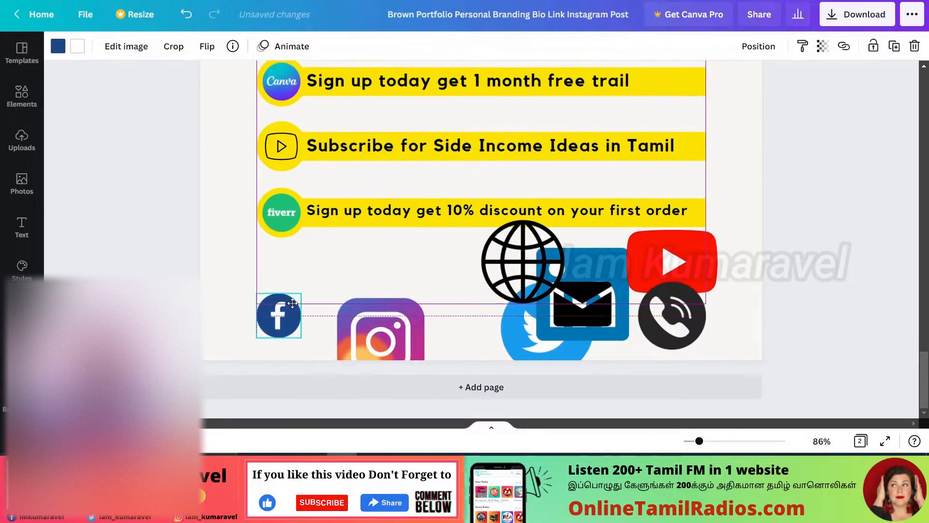
drag(370, 329, 348, 304)
drag(316, 273, 359, 316)
click(292, 322)
drag(299, 334, 307, 335)
drag(371, 330, 339, 314)
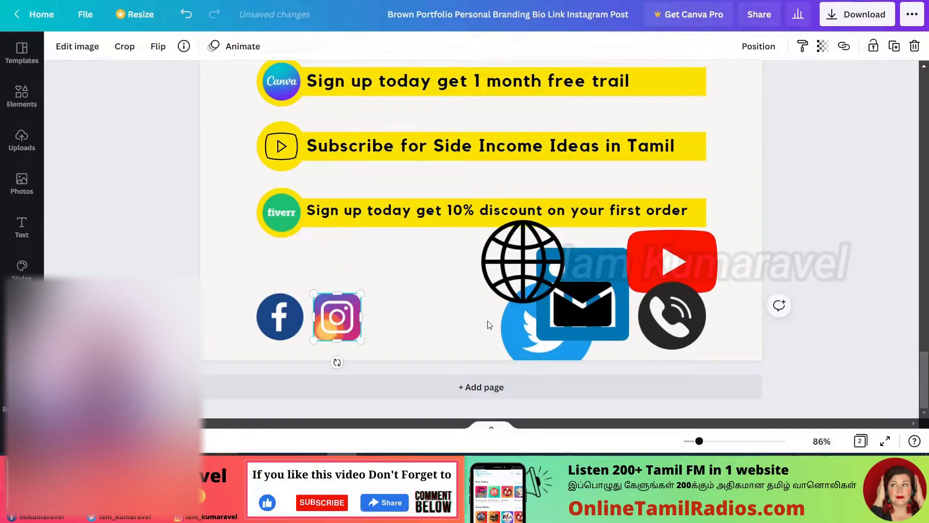
Move the globe icon out of the way and fit the Twitter icon into the row beside Instagram at matching size.
drag(526, 283, 627, 204)
drag(516, 320, 390, 288)
drag(377, 248, 412, 307)
drag(439, 308, 392, 309)
Move the LinkedIn icon into the bottom row at matching size and shrink the YouTube icon to about 116 × 81.
drag(583, 304, 480, 301)
drag(432, 253, 479, 294)
drag(660, 262, 571, 310)
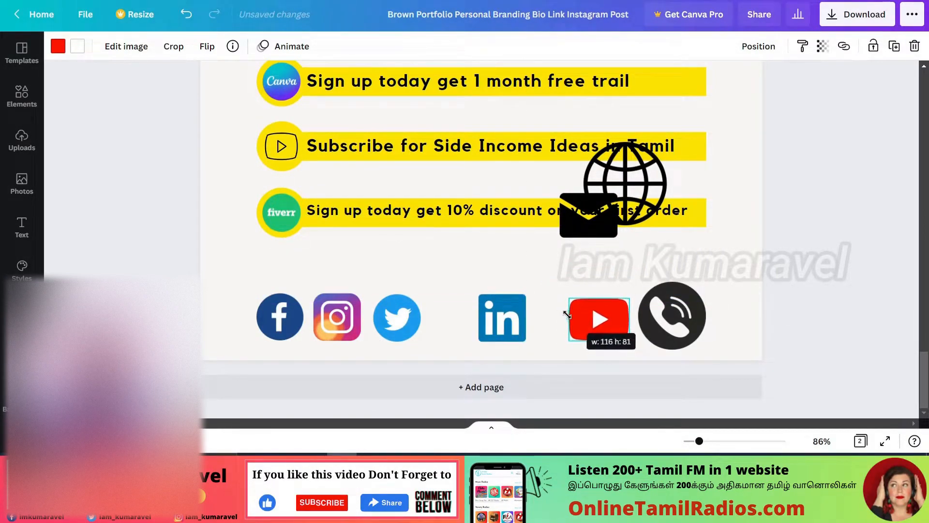
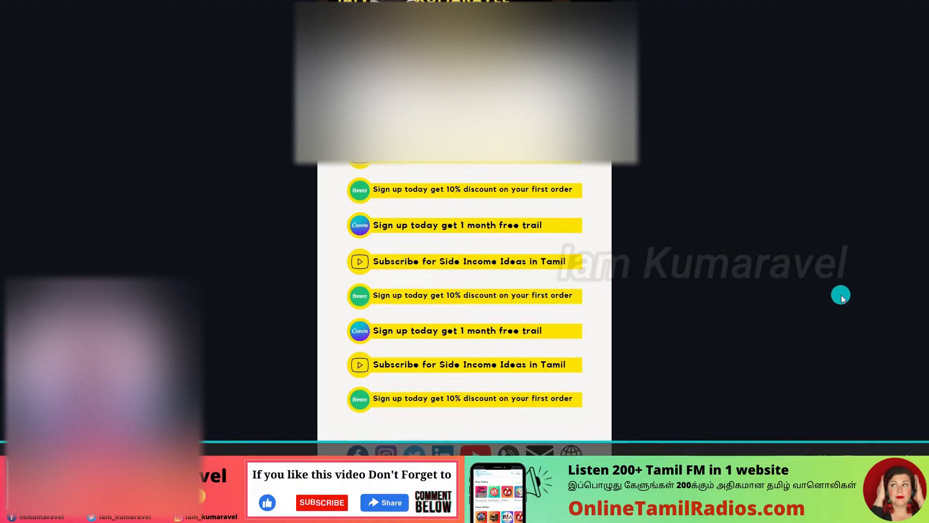
Exit the full-screen preview and group all elements of the first Fiverr link bar.
key(Escape)
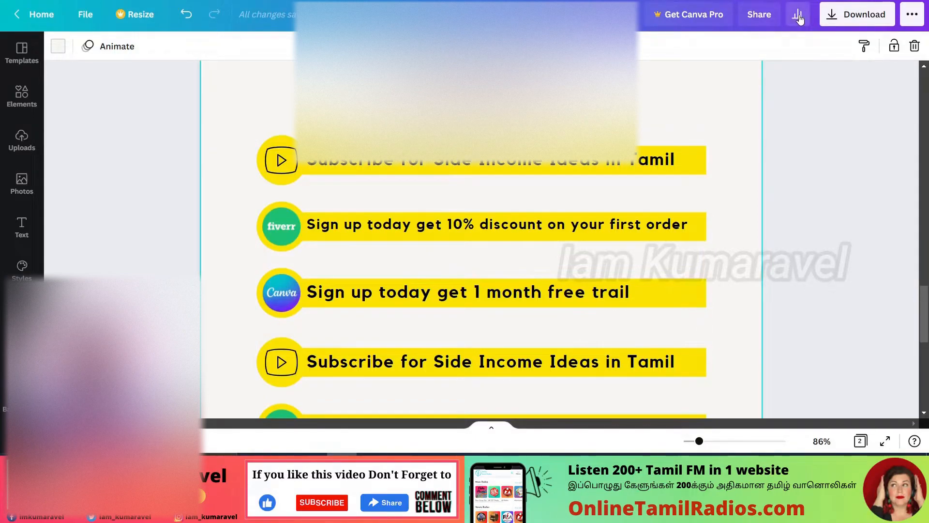
click(908, 17)
scroll(692, 201, up, 2)
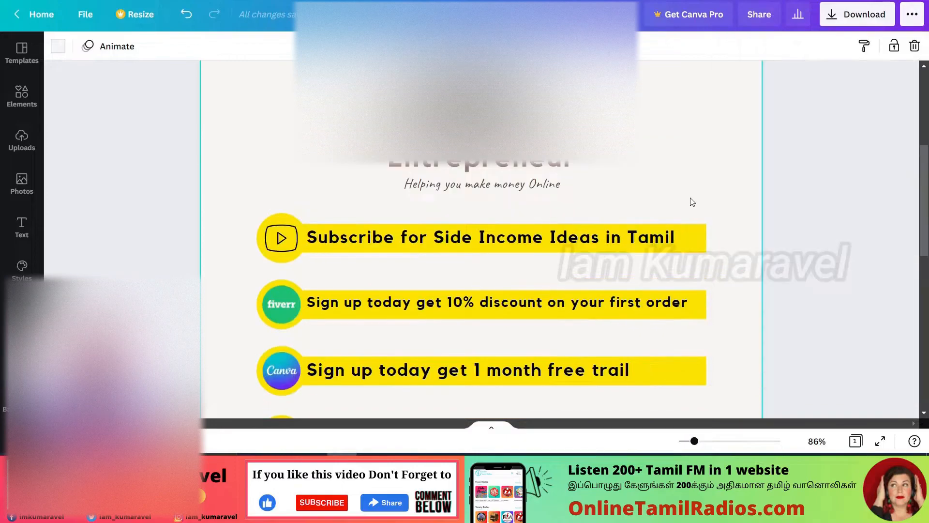
scroll(689, 193, down, 1)
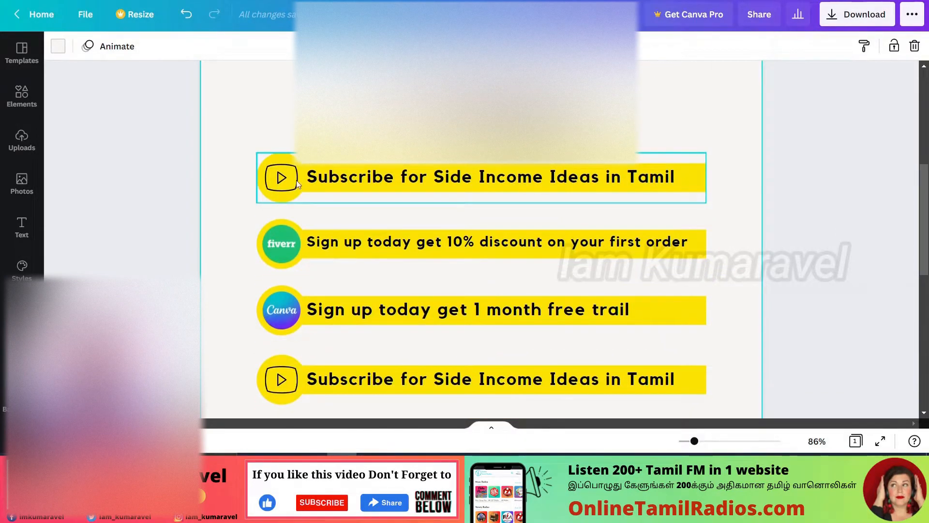
click(274, 170)
scroll(272, 166, down, 1)
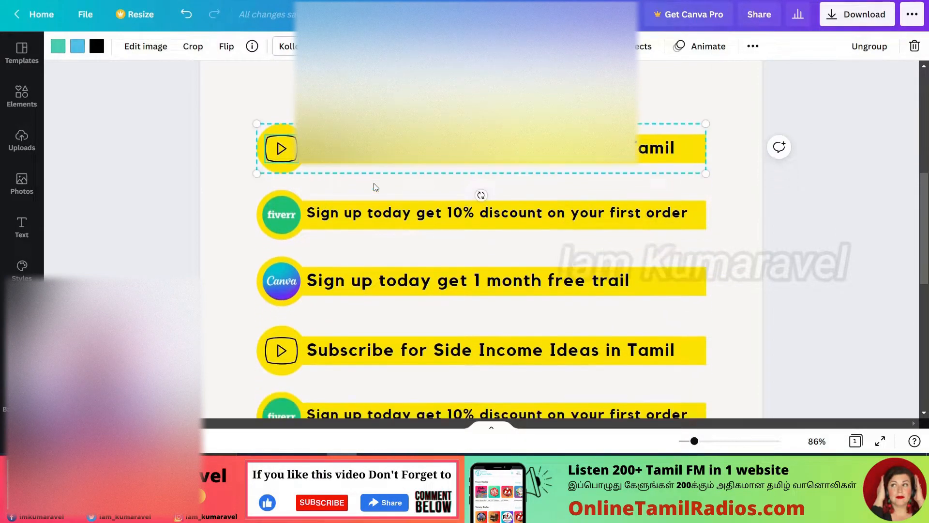
click(240, 166)
drag(254, 158, 373, 214)
click(738, 47)
Group all elements of the first Canva link bar.
scroll(507, 168, down, 1)
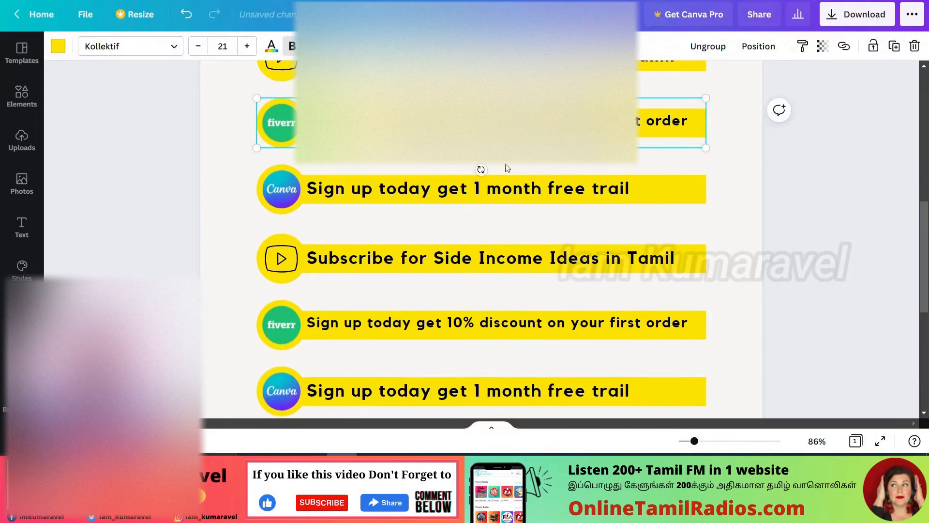
drag(249, 163, 415, 216)
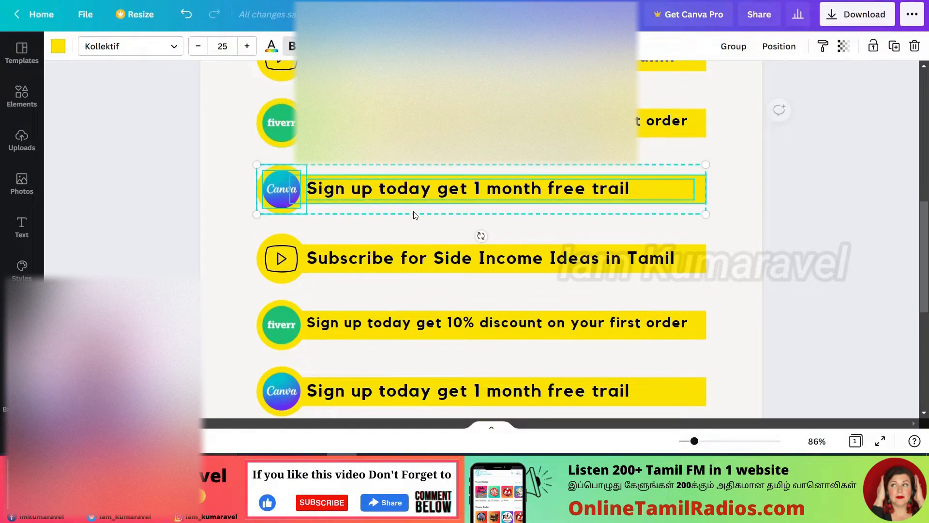
click(737, 47)
Link the first YouTube bar's text to the YouTube channel address, removing the "/videos" ending from the URL.
scroll(387, 259, down, 2)
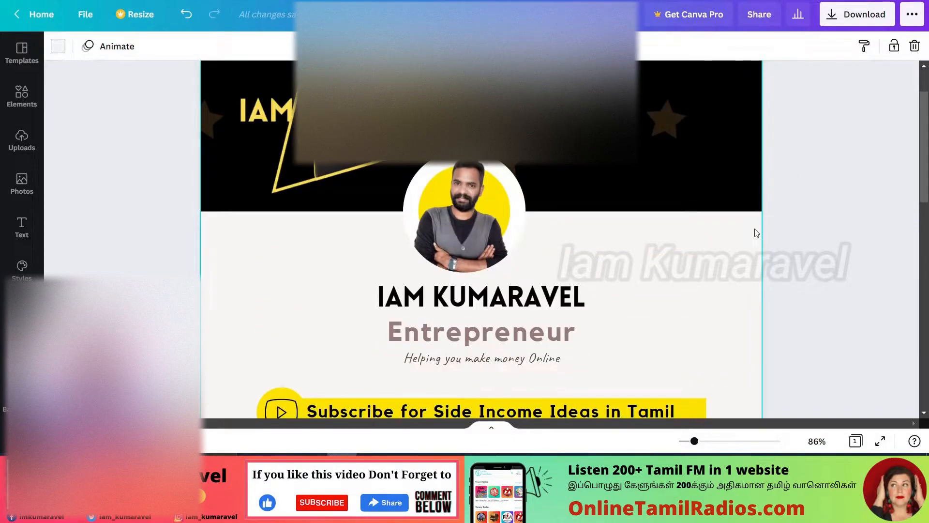
scroll(649, 177, down, 2)
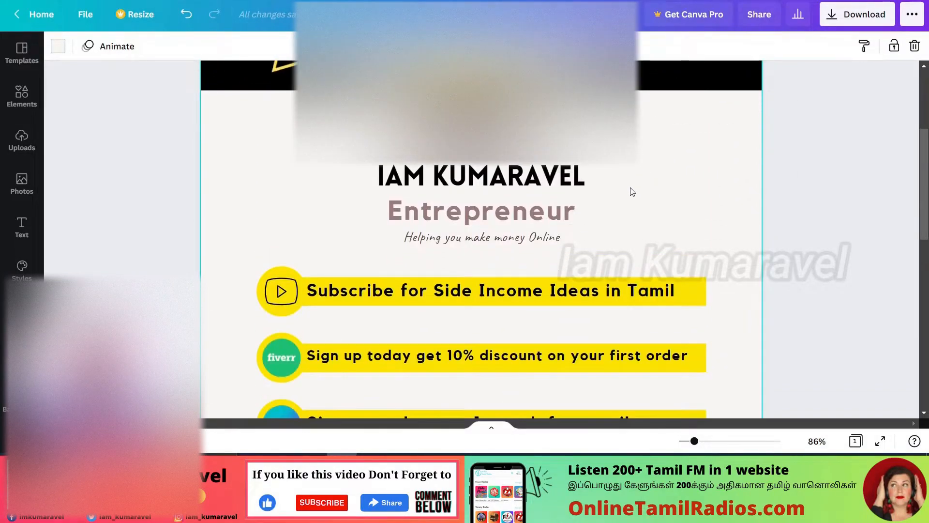
click(482, 283)
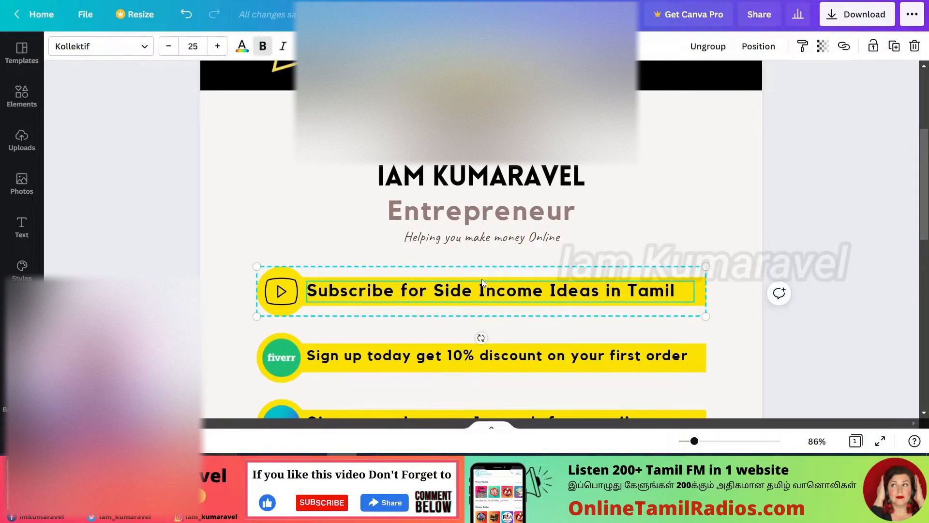
click(845, 47)
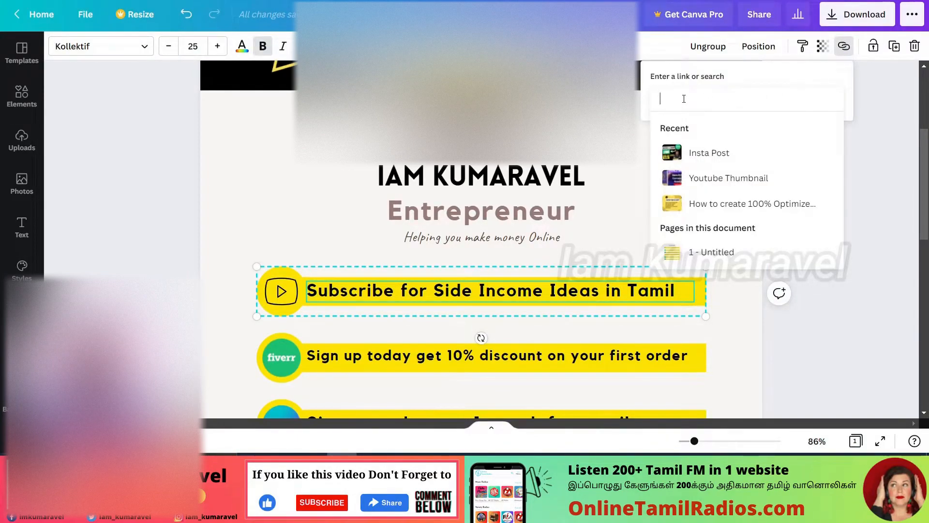
text(https://www.youtube.com/c/IamKumaravel/videos)
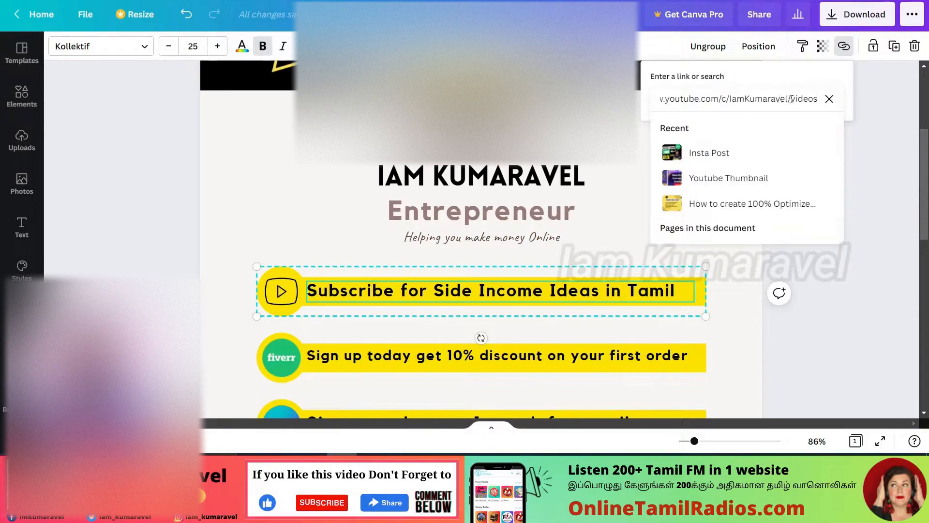
drag(790, 99, 819, 114)
key(BackSpace)
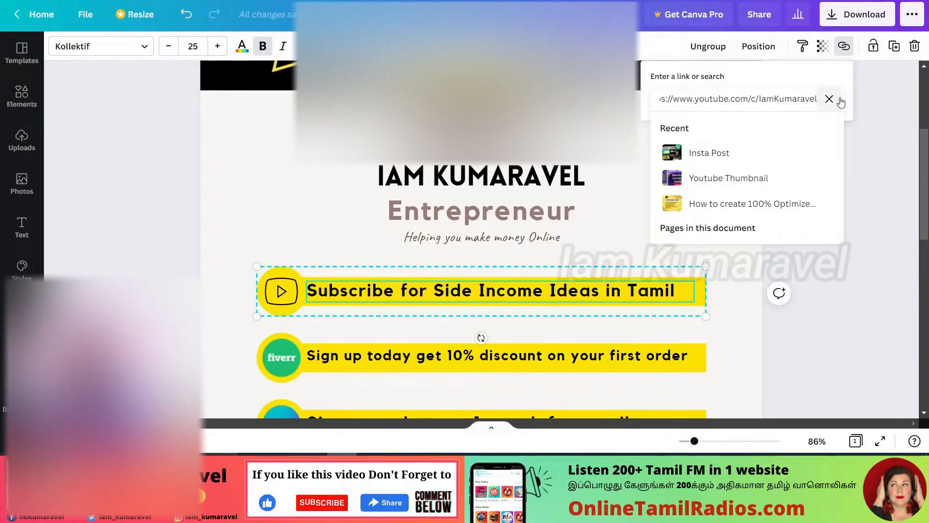
key(Return)
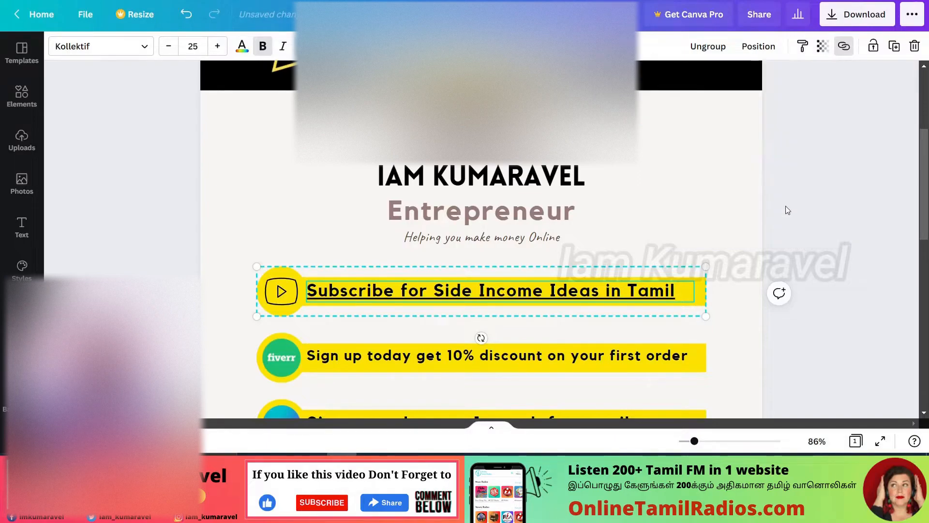
Select the first Fiverr bar and open Fiverr in a new browser tab to get the profile address.
scroll(368, 303, down, 3)
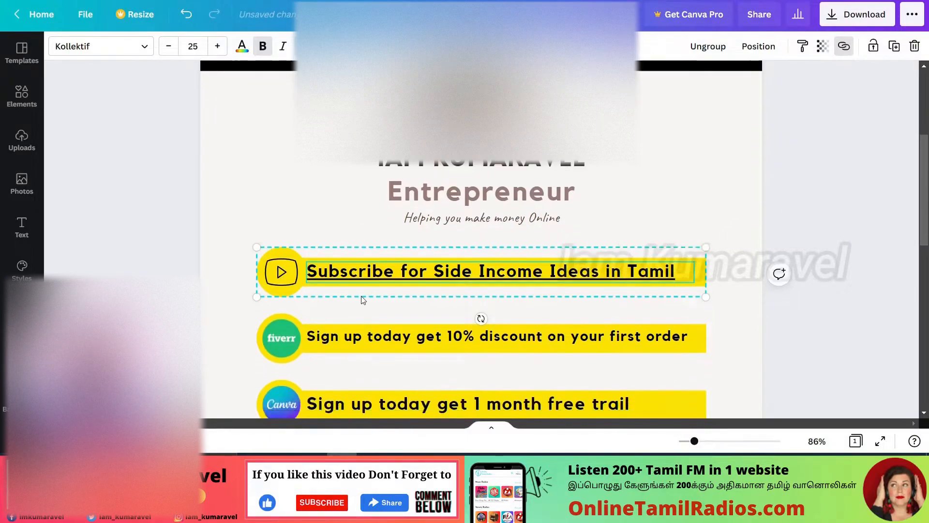
click(264, 236)
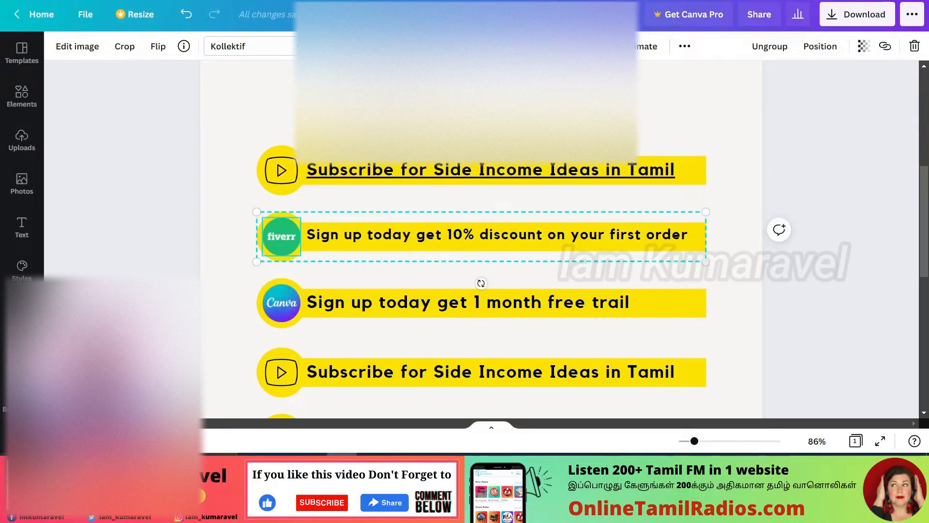
key(ctrl+t)
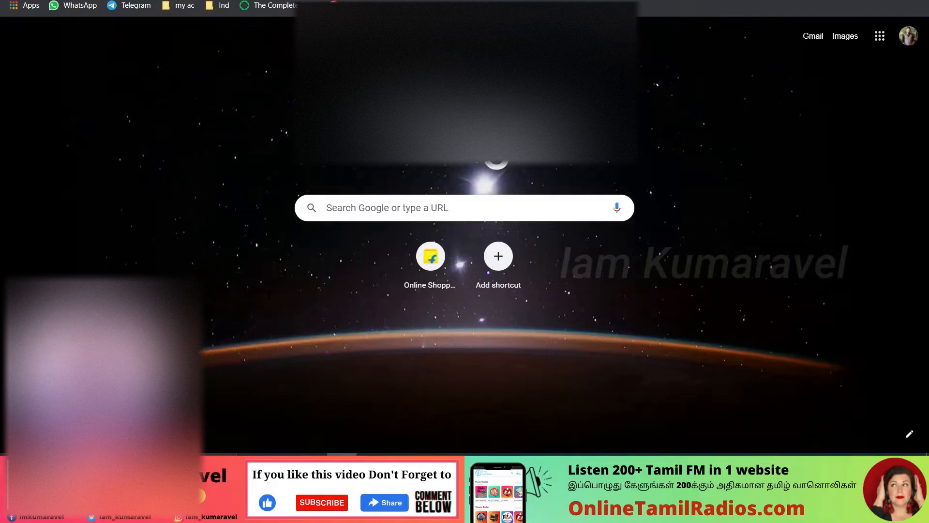
text(fiv)
key(Return)
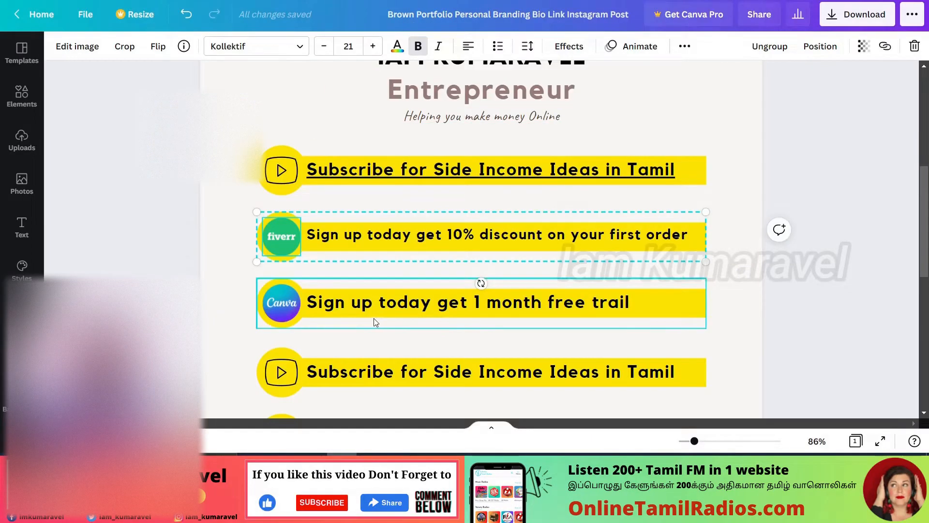
Back in Canva, link the first Fiverr bar to the Fiverr profile address.
click(405, 232)
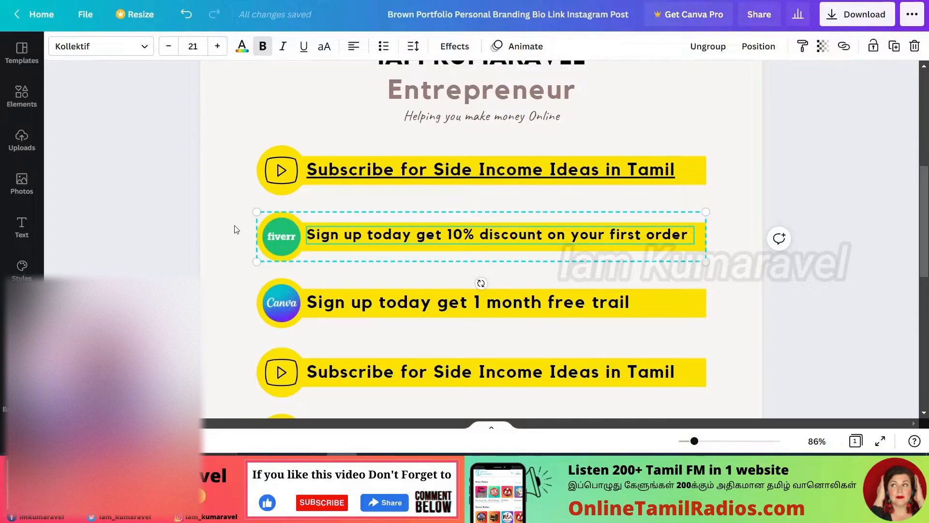
click(265, 221)
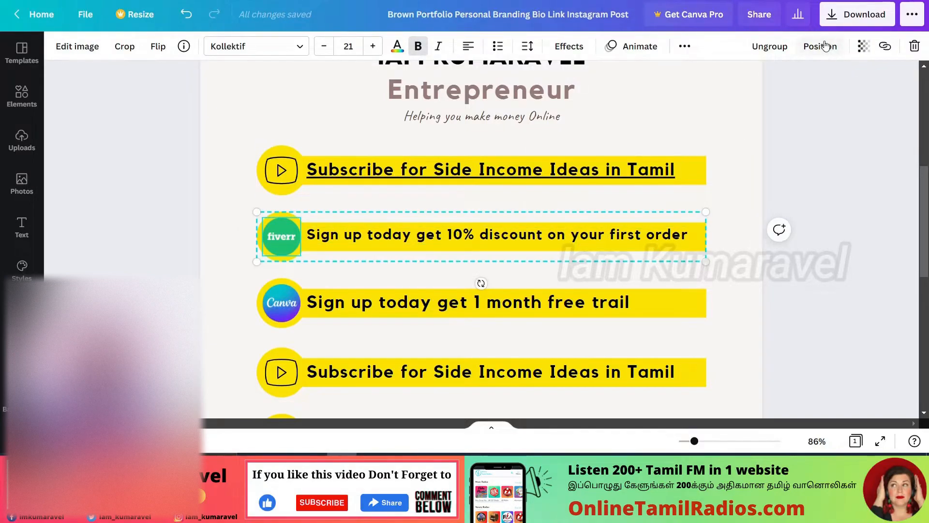
click(884, 46)
text(https://www.fiverr.com/iam_kumaravel)
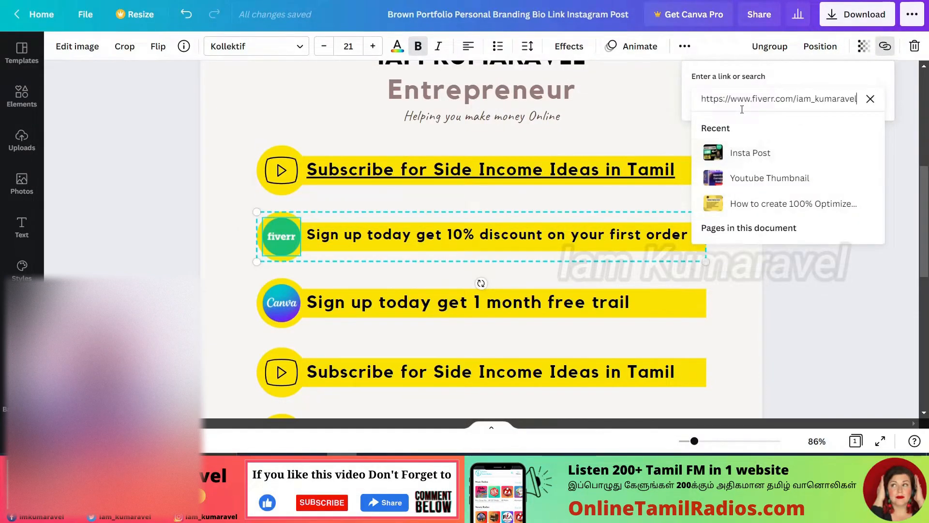
key(Return)
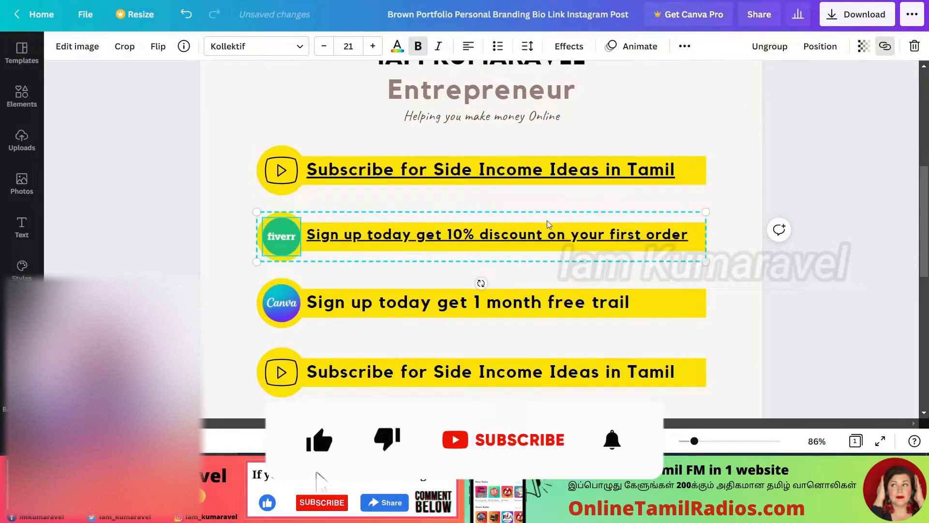
scroll(547, 227, down, 3)
click(349, 161)
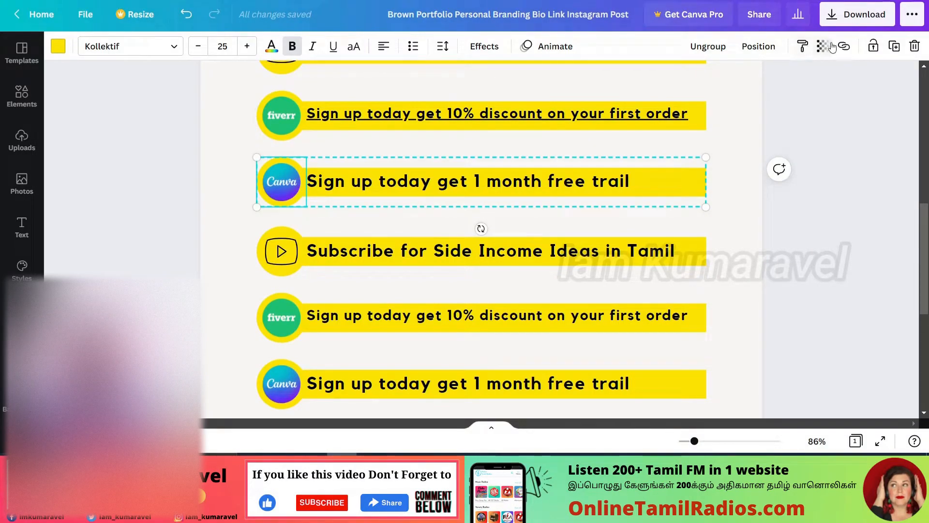
click(844, 46)
text(https://www.canva.com/)
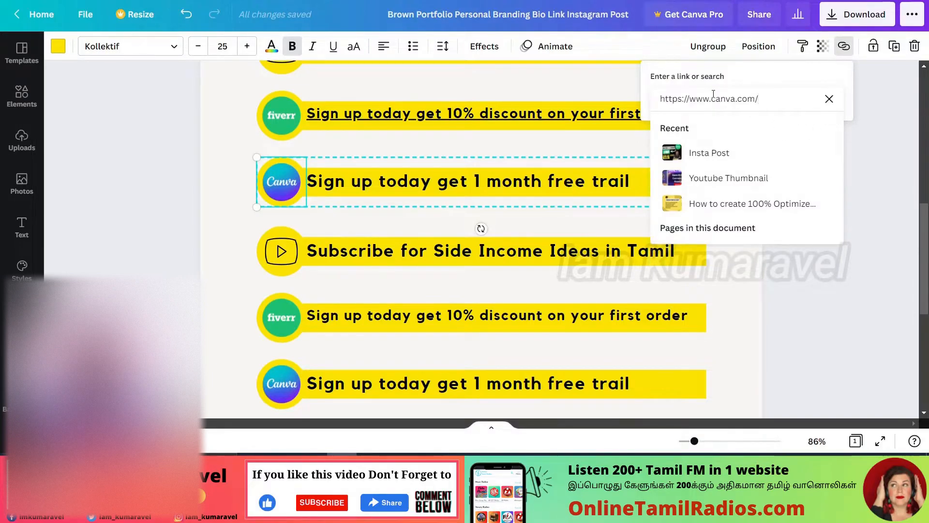
key(Return)
Select the Facebook icon in the social row for linking and open the Facebook profile page in a new browser tab.
scroll(697, 120, down, 1)
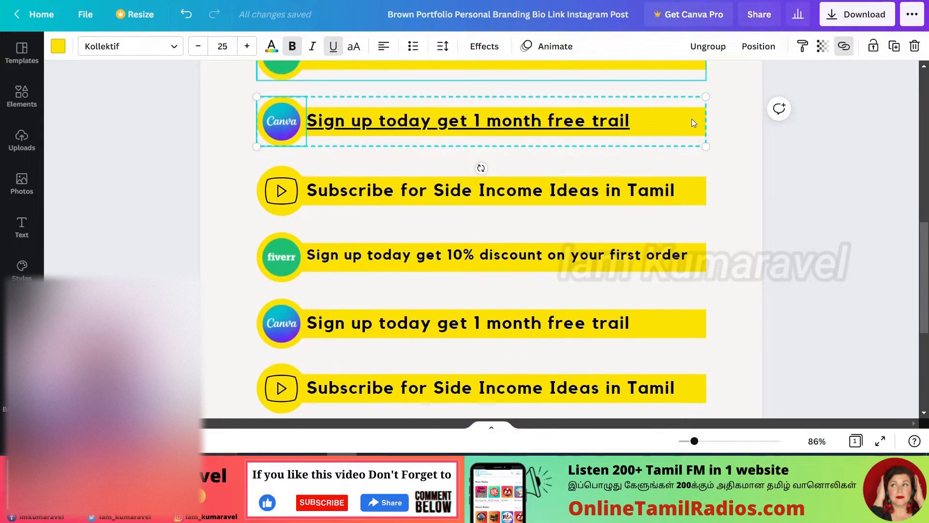
scroll(360, 278, down, 2)
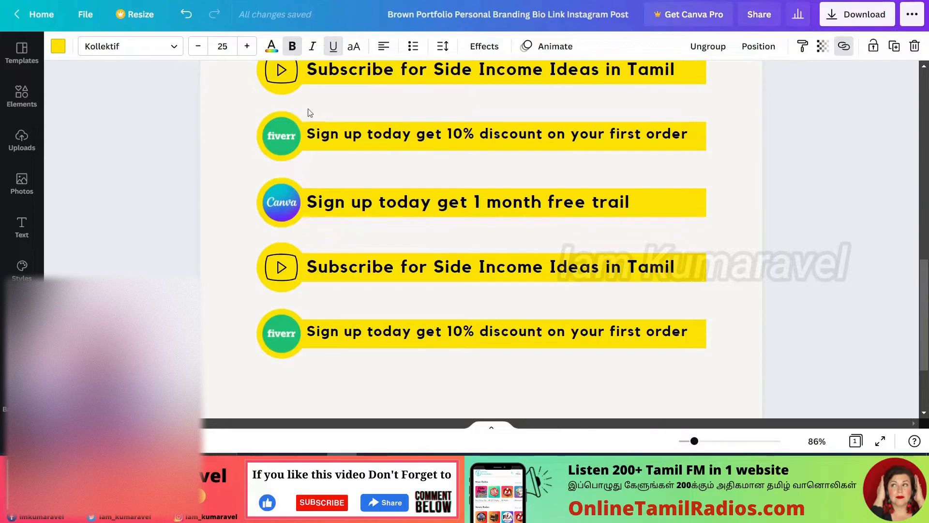
scroll(368, 242, up, 2)
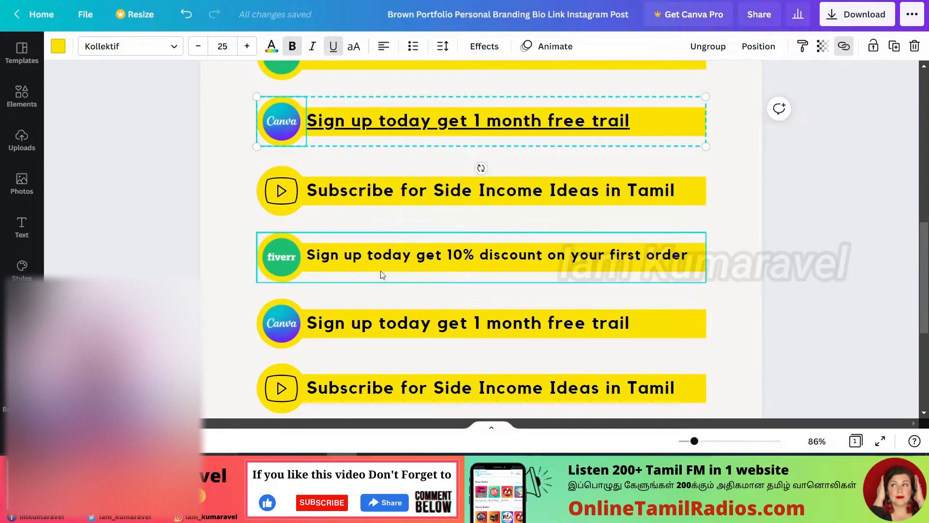
scroll(382, 275, down, 4)
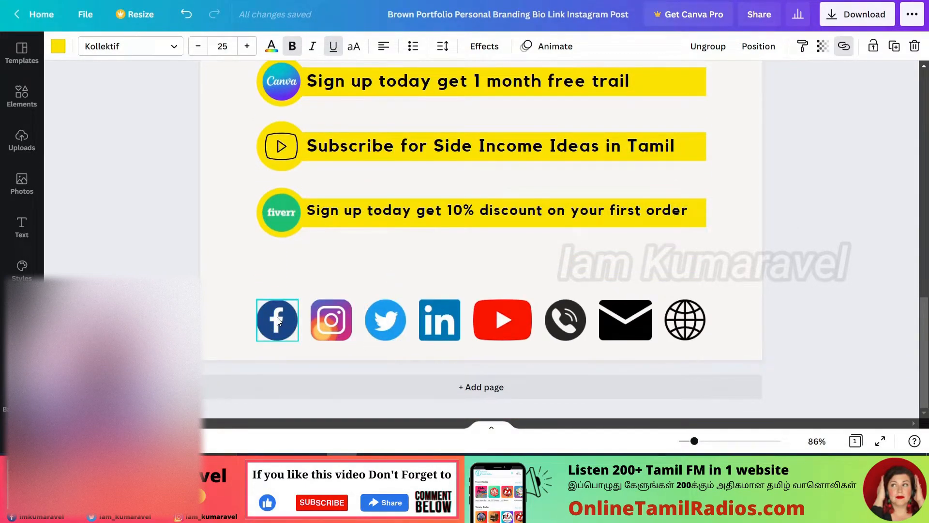
click(278, 321)
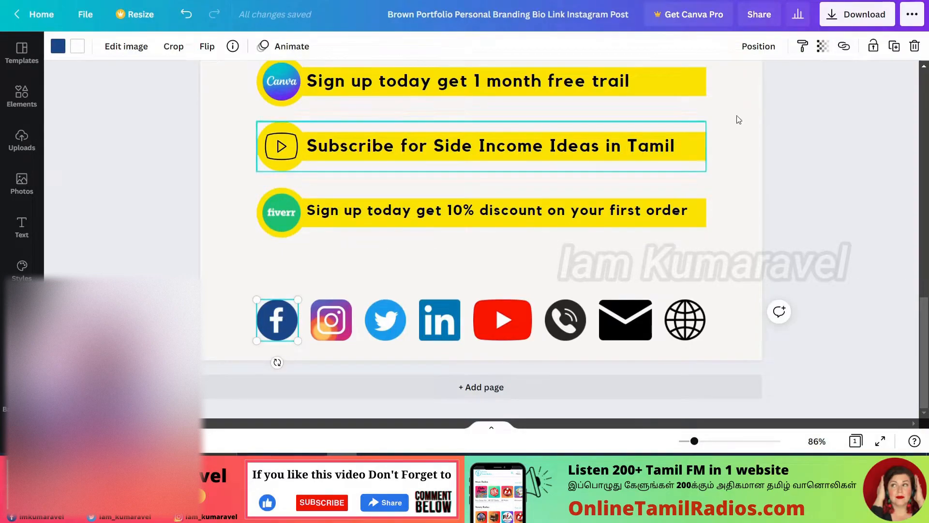
click(843, 47)
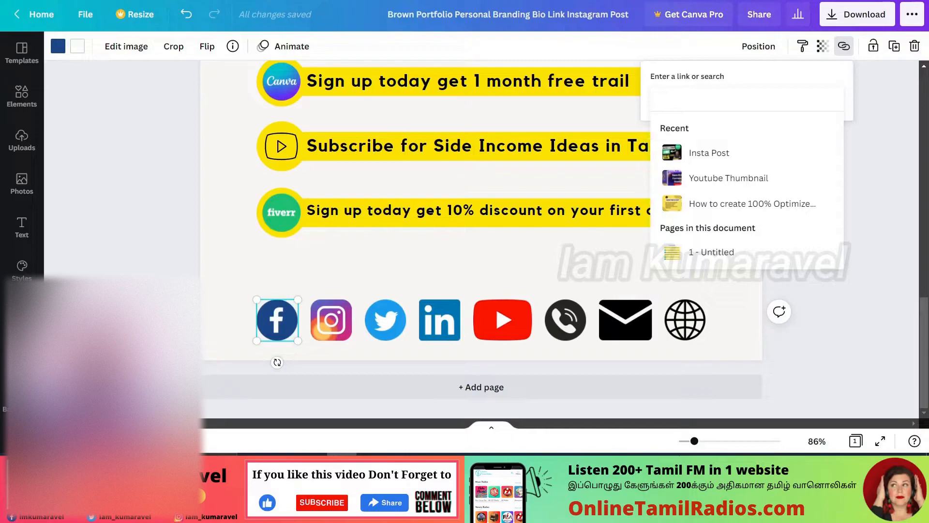
key(ctrl+t)
text(face)
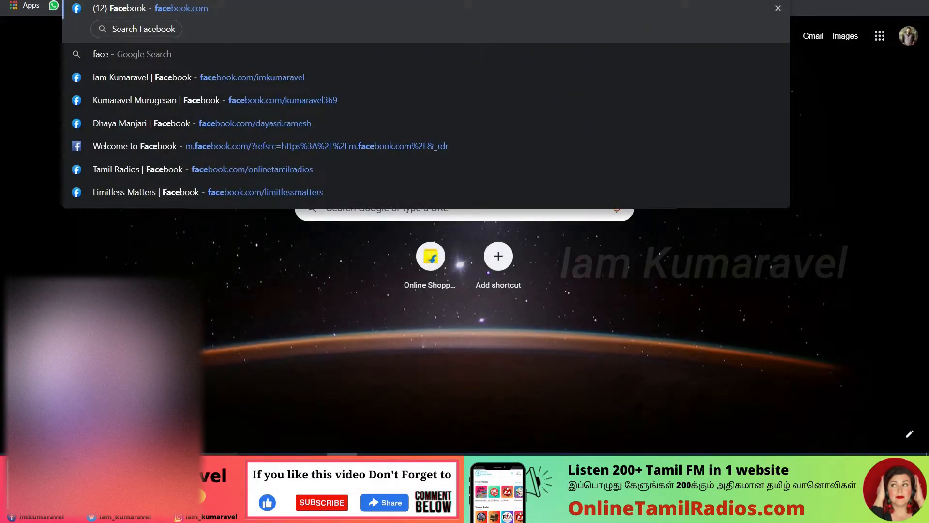
text(book.com/)
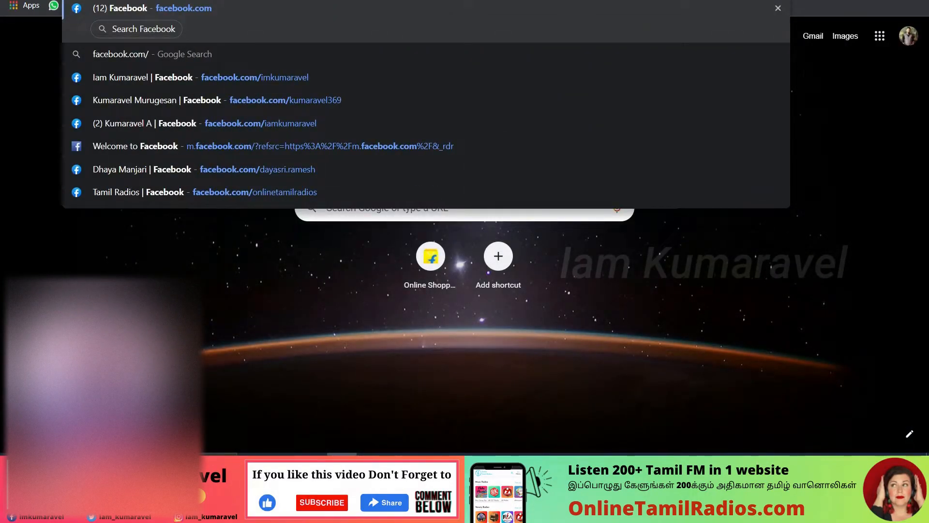
key(Down)
key(Down)
key(Return)
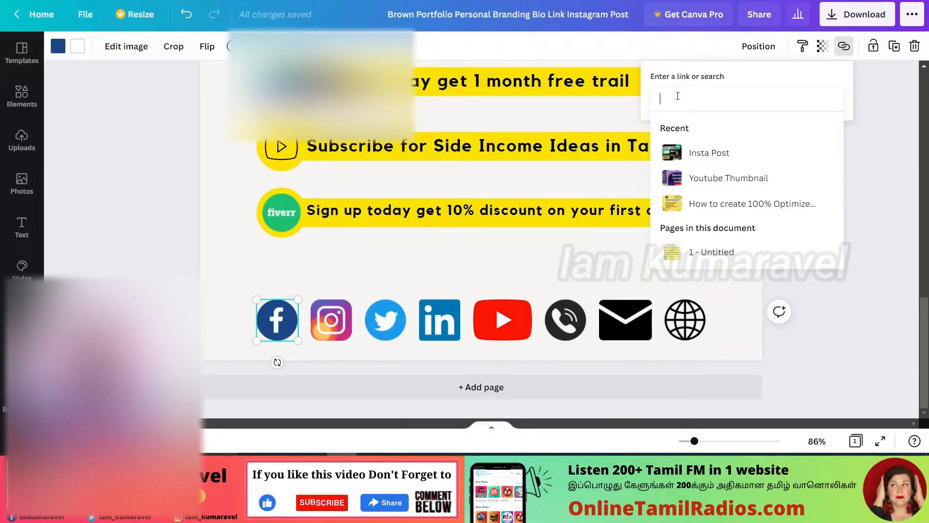
Back in Canva, link the Facebook icon to the Facebook profile address.
text(https://www.facebook.com/imkumaravel)
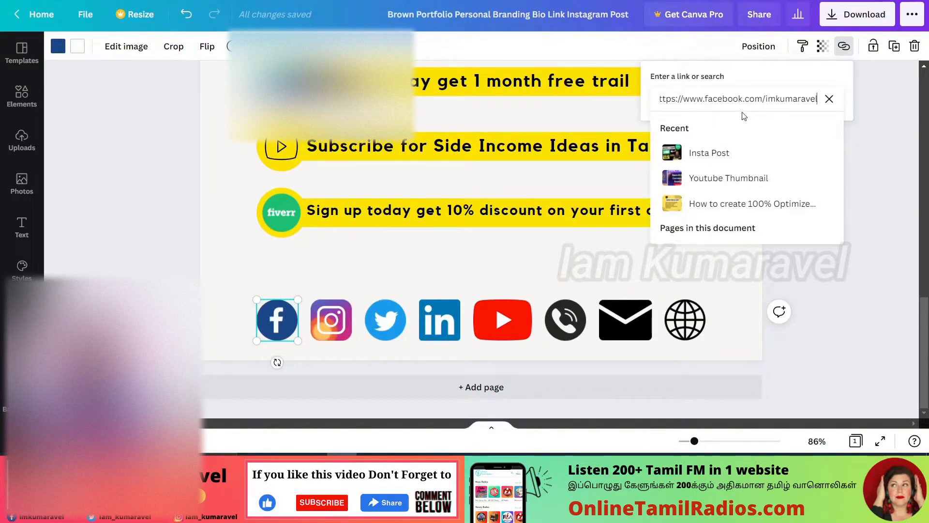
key(Return)
click(332, 326)
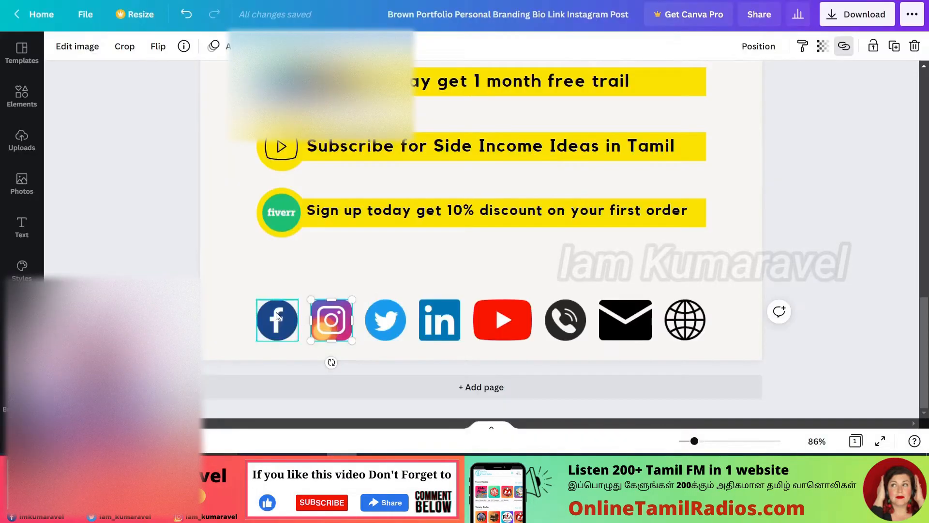
click(569, 327)
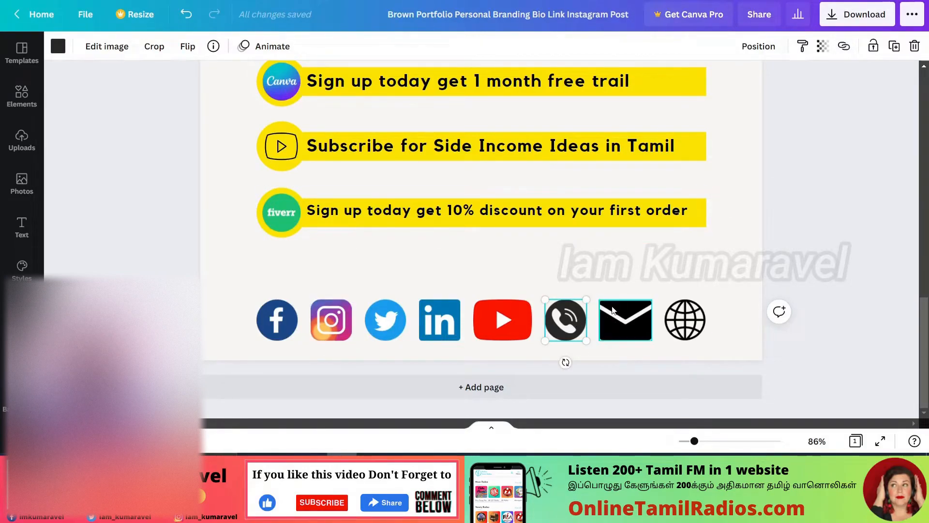
click(620, 316)
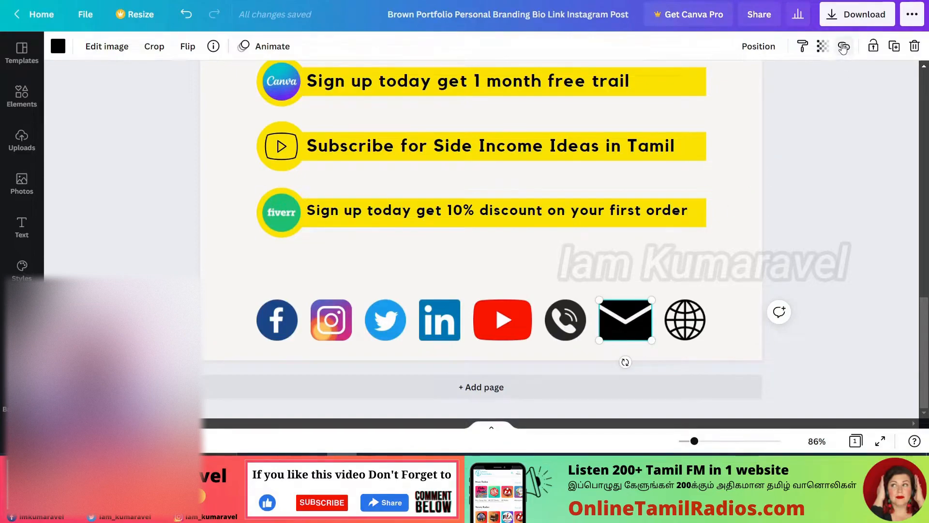
click(842, 49)
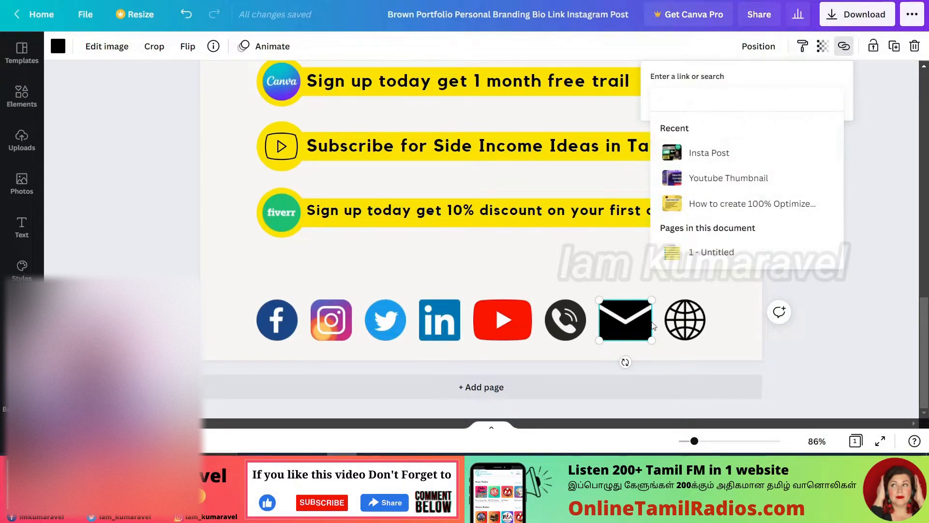
click(686, 326)
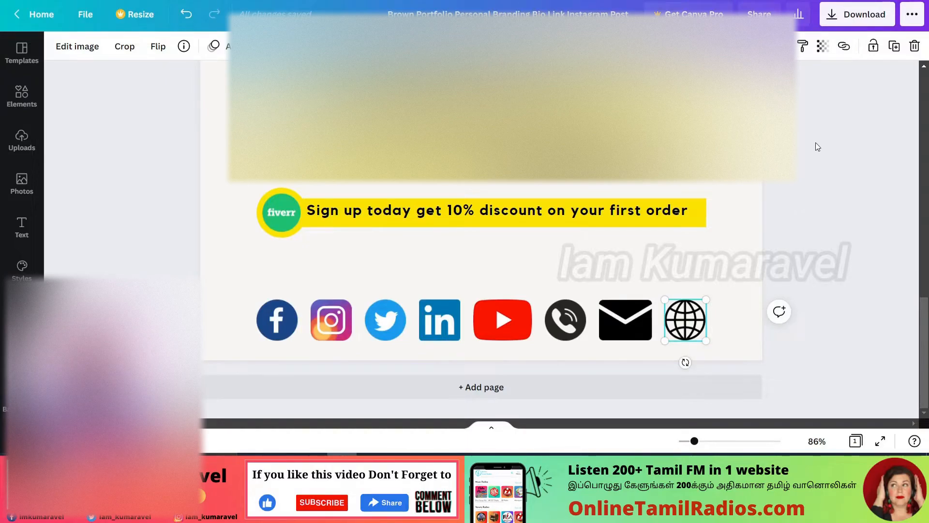
click(815, 142)
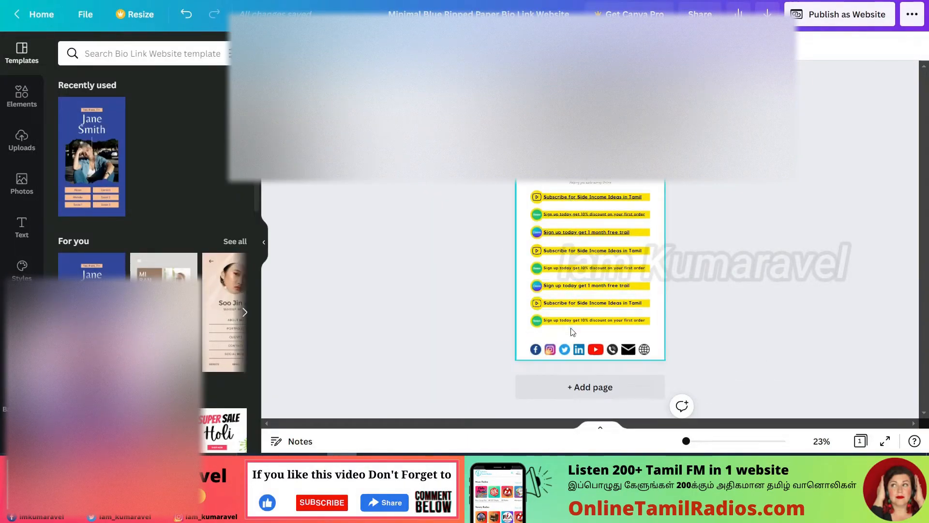
Publish the bio link design as a website, trying the Scrolling web style before opening it in the Presentation style.
click(854, 22)
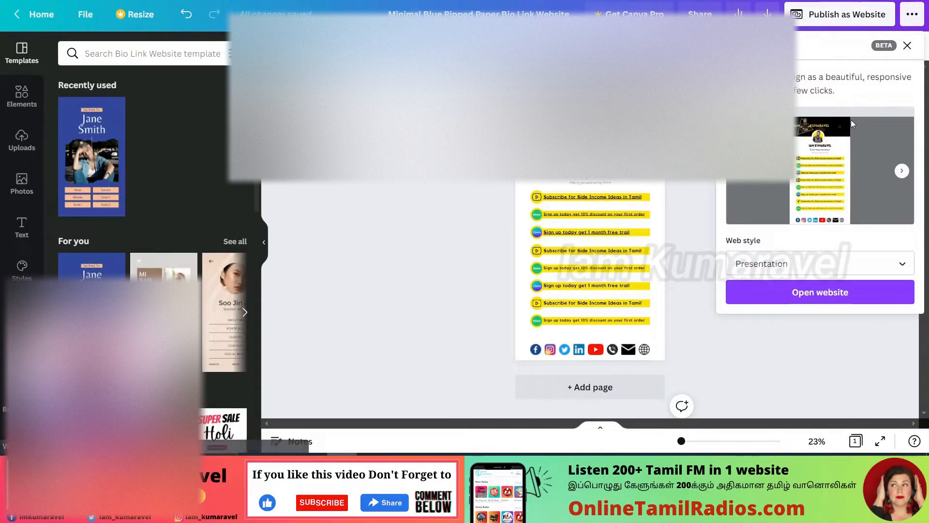
click(779, 273)
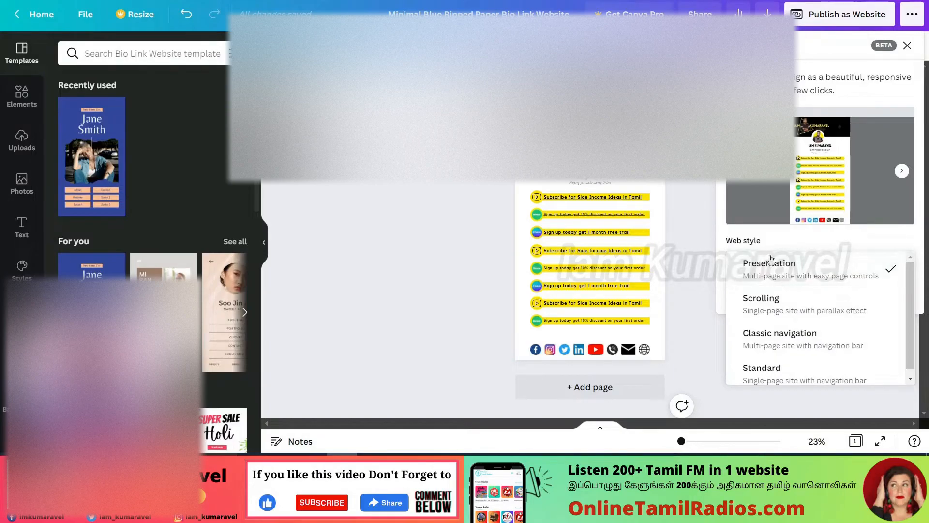
click(784, 310)
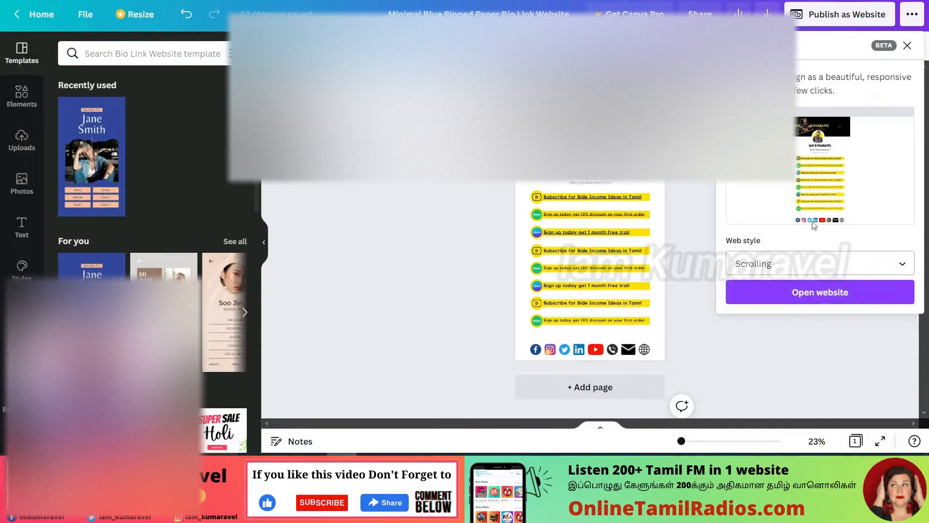
click(772, 266)
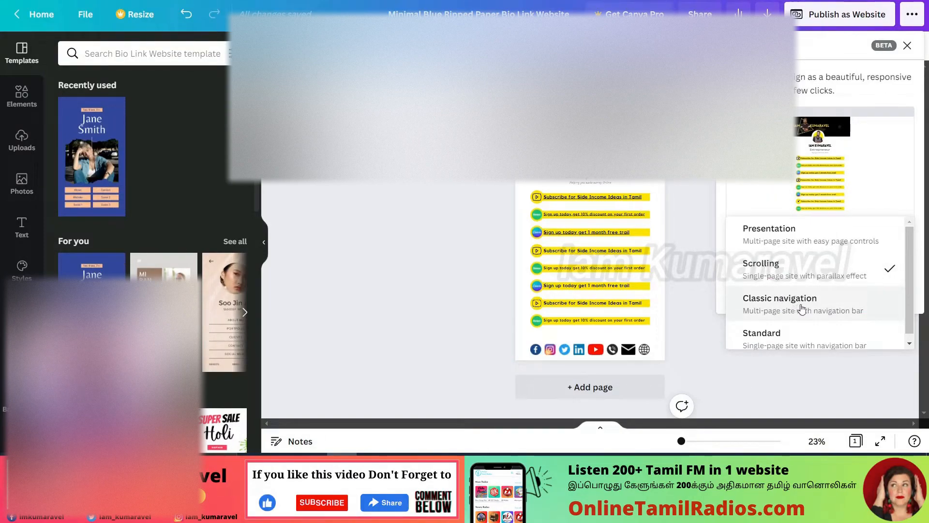
scroll(803, 307, down, 1)
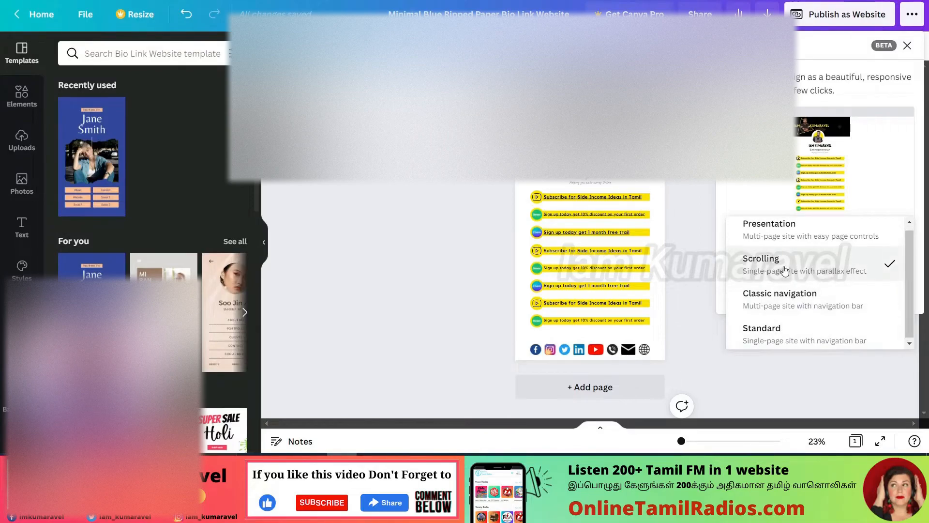
scroll(776, 246, up, 1)
click(772, 240)
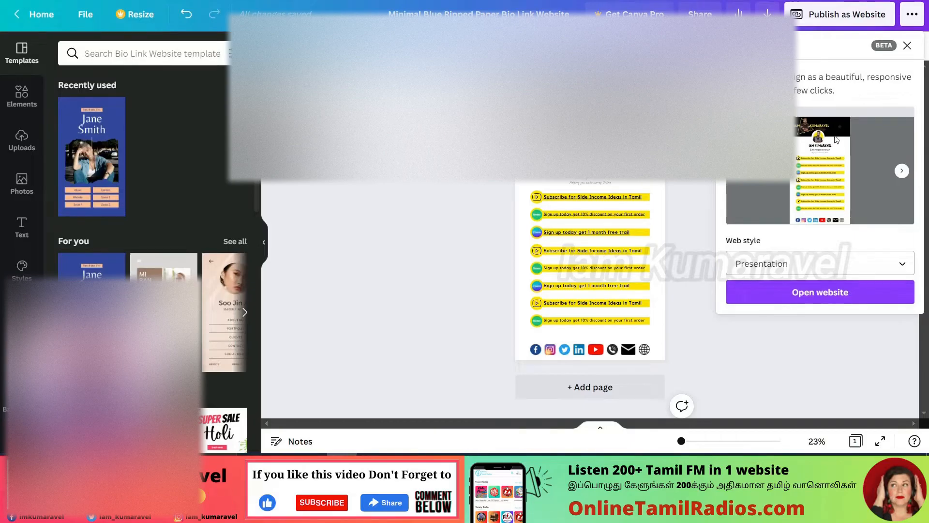
click(815, 293)
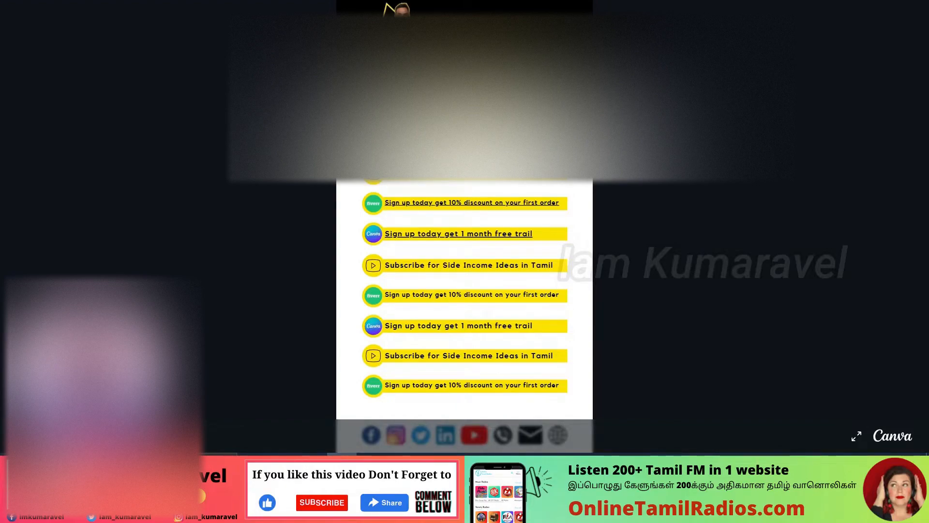
Open the published website's address in an incognito browser window to check it as a visitor.
key(alt+f)
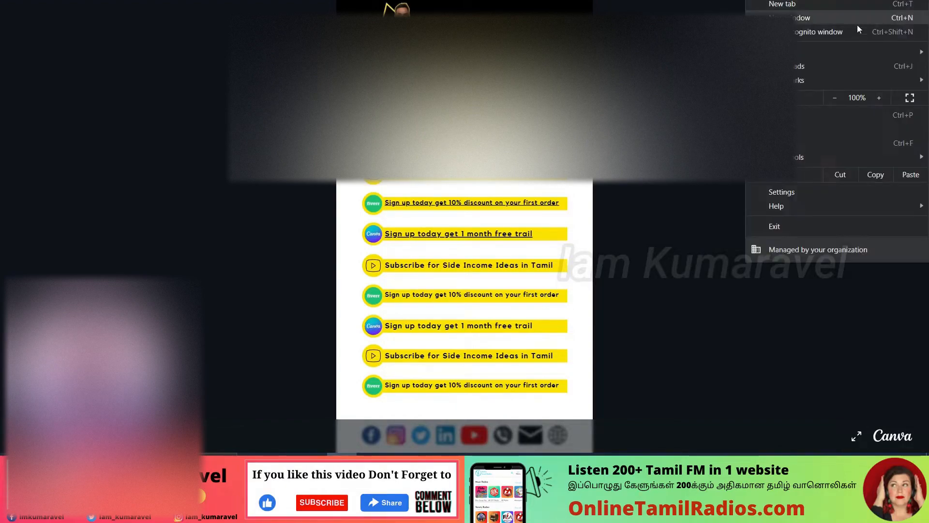
click(826, 31)
key(ctrl+v)
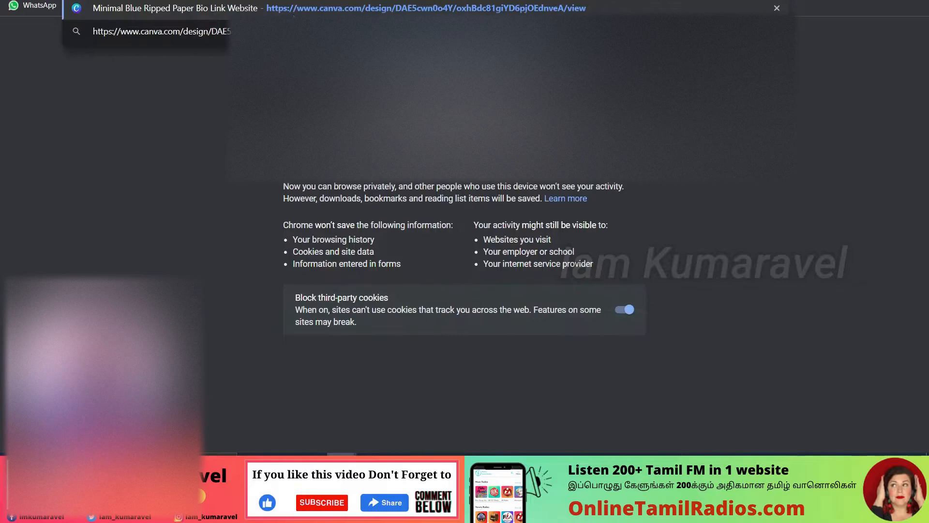
key(Return)
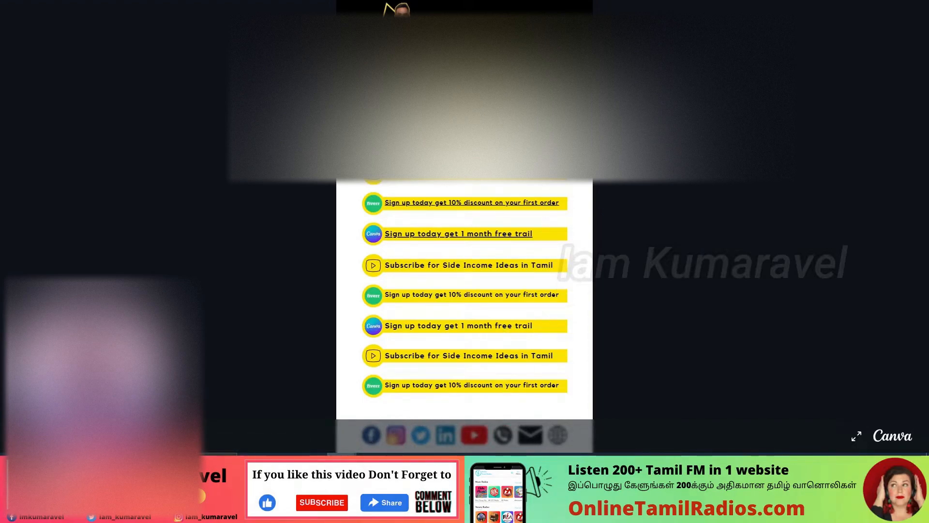
Back in the Canva editor, delete the lowest Fiverr bar above the social icons.
key(Escape)
click(458, 252)
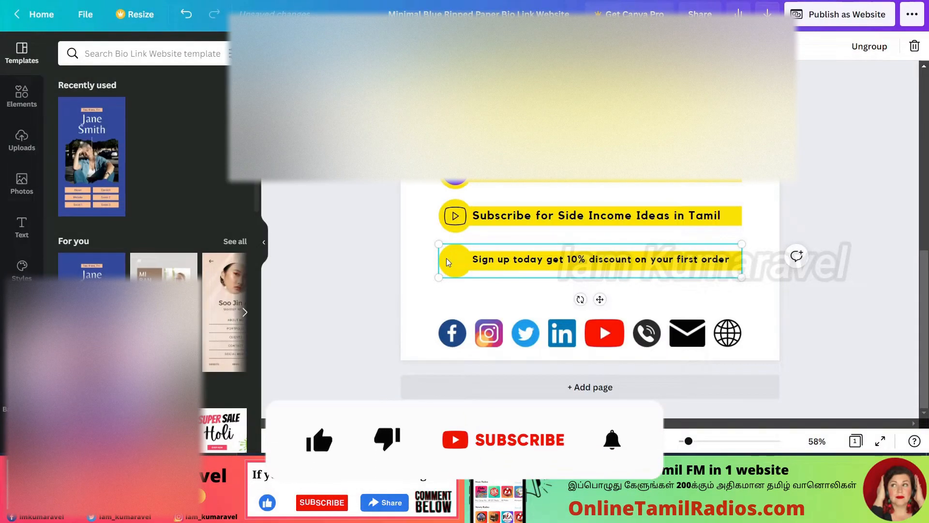
key(Delete)
Move the whole row of social icons up into the space below the last YouTube bar.
drag(431, 315, 745, 354)
key(shift+Up)
key(shift+Up)
key(shift+Up)
key(shift+Up)
key(shift+Up)
key(shift+Up)
key(shift+Up)
key(shift+Up)
key(shift+Up)
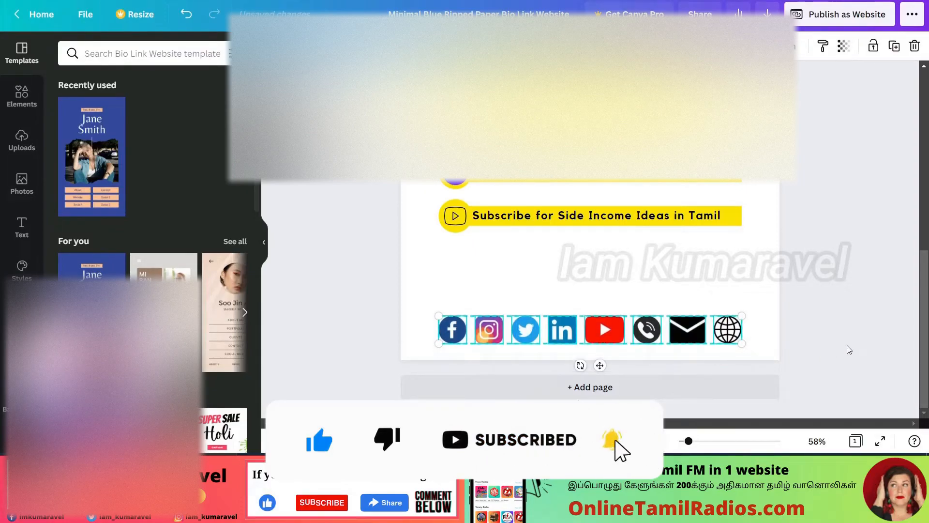
key(shift+Up)
key(shift+Up)
key(shift+Up)
key(shift+Up)
key(shift+Up)
key(shift+Up)
key(shift+Up)
key(shift+Up)
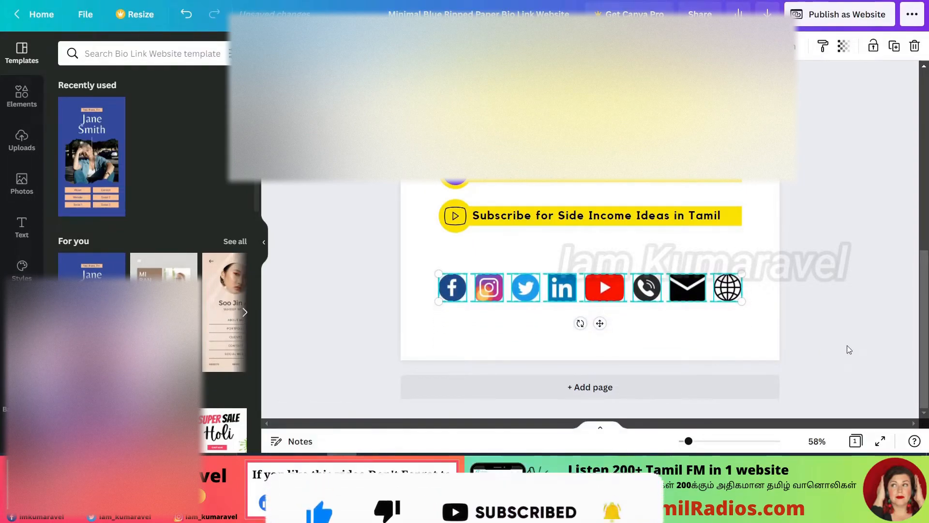
key(shift+Up)
key(shift+Up)
key(shift+Up)
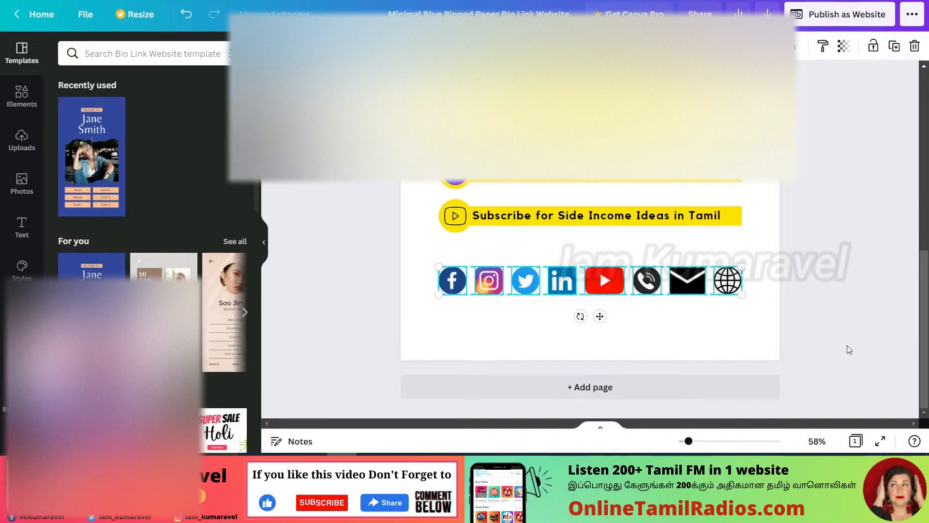
Republish the updated design as a website and test the links on its Facebook icon and first YouTube bar.
click(824, 295)
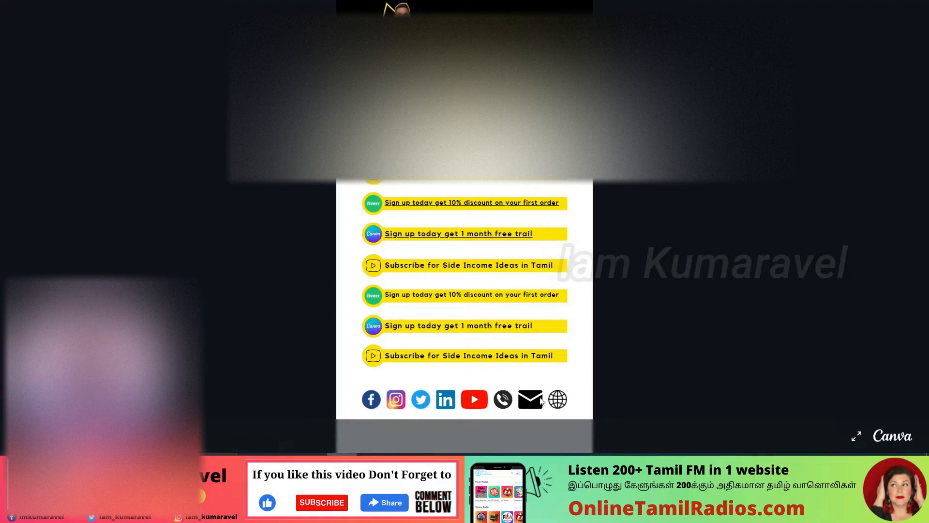
click(372, 400)
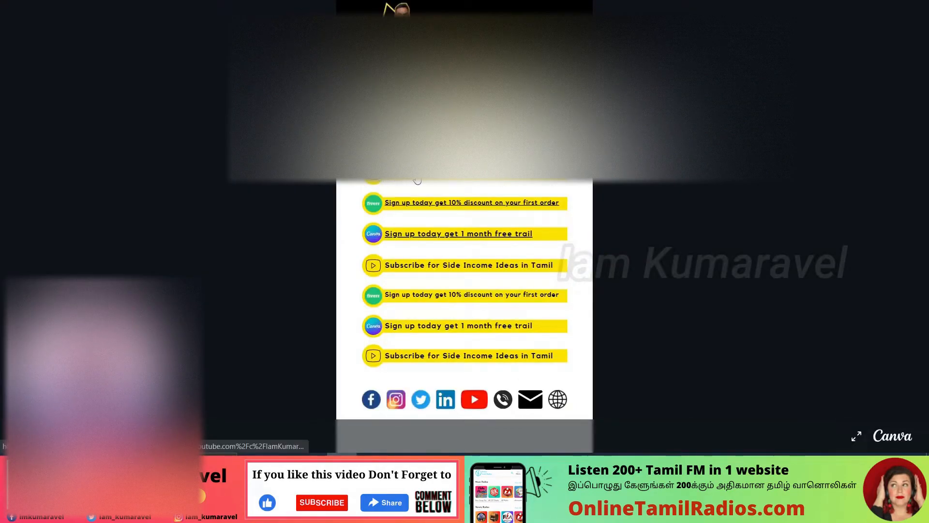
click(417, 180)
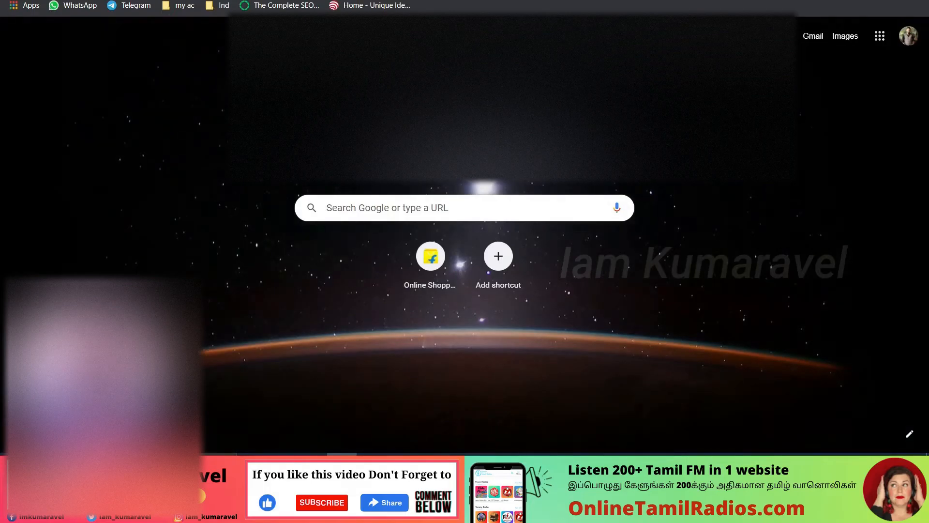
Open the Bitly link management page in the new browser tab.
text(bity)
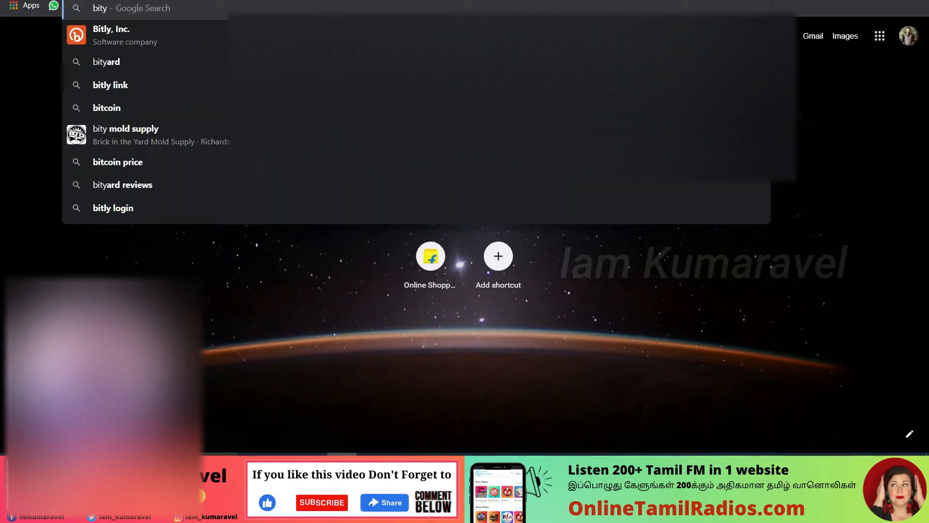
key(BackSpace)
key(BackSpace)
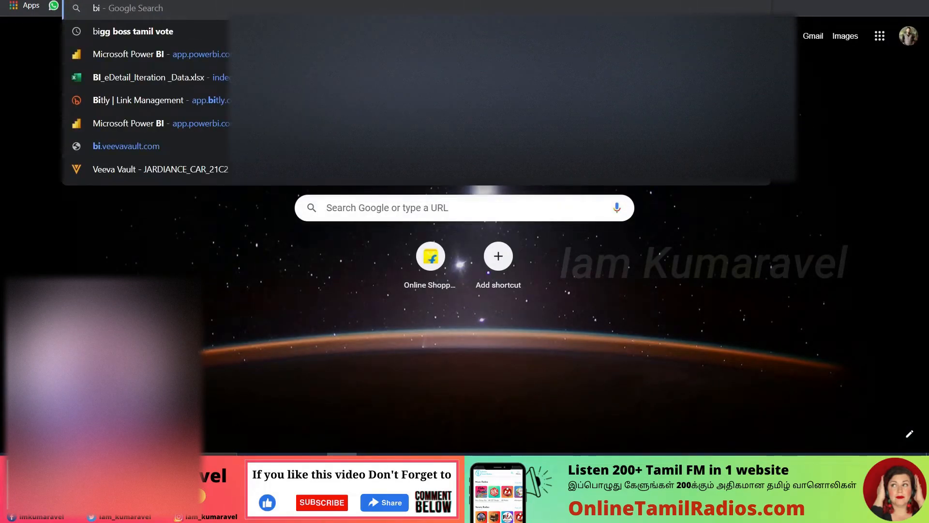
key(Down)
key(Down)
key(Down)
key(Down)
key(Return)
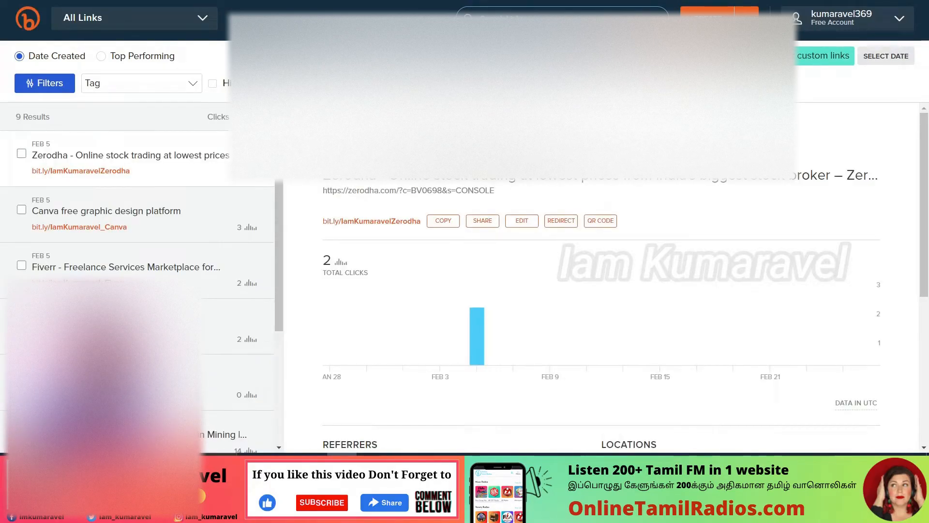
Create a Bitly short link from the copied address of the published Canva website, leaving the UTM parameters empty.
click(708, 18)
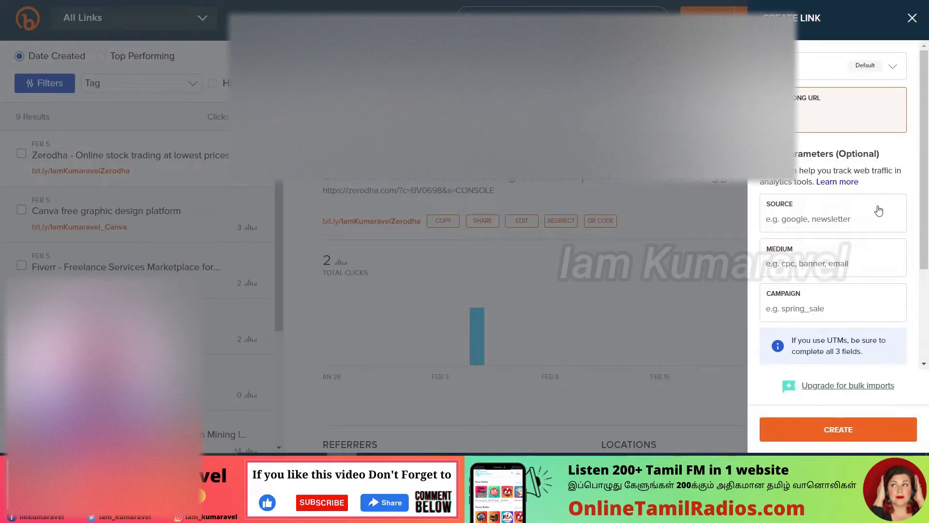
click(817, 116)
key(ctrl+v)
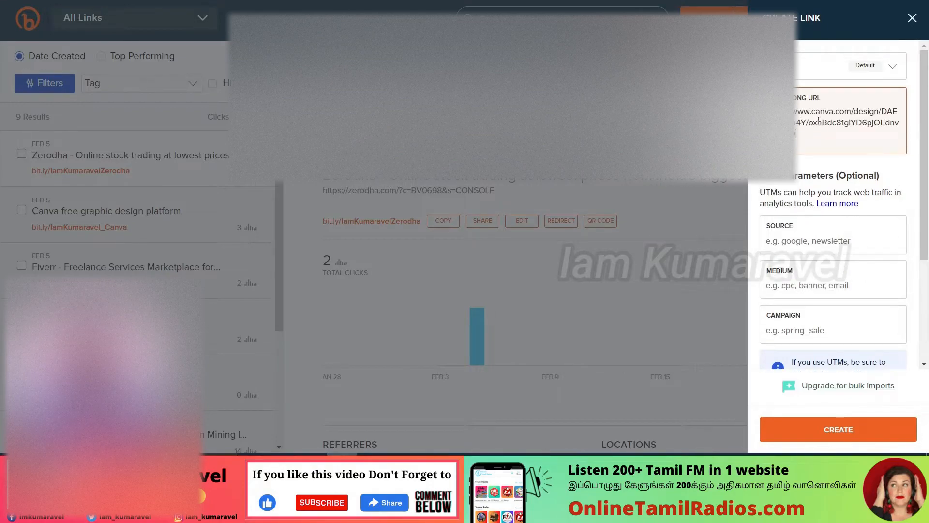
scroll(851, 148, down, 3)
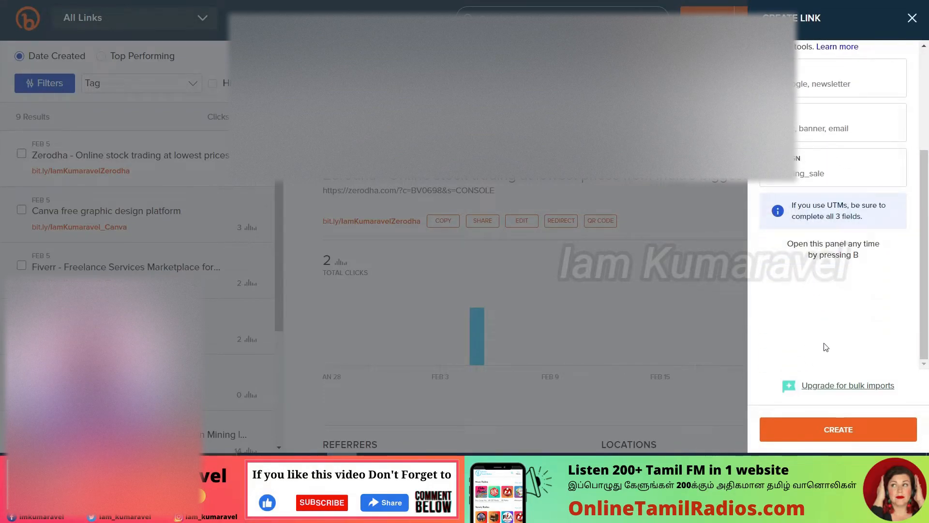
scroll(830, 329, up, 2)
scroll(836, 301, up, 1)
click(845, 439)
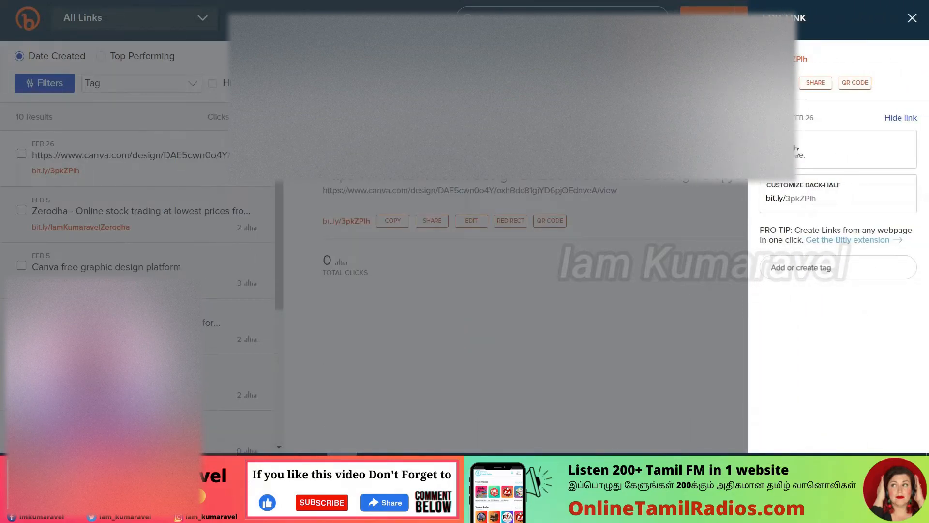
Try to save the new link's custom back-half as "canva".
click(817, 193)
drag(786, 199, 856, 201)
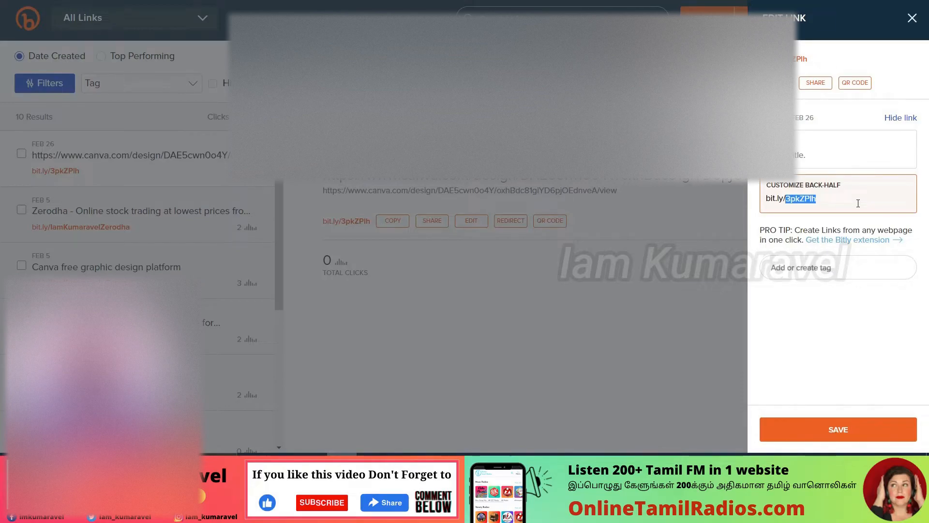
text(can)
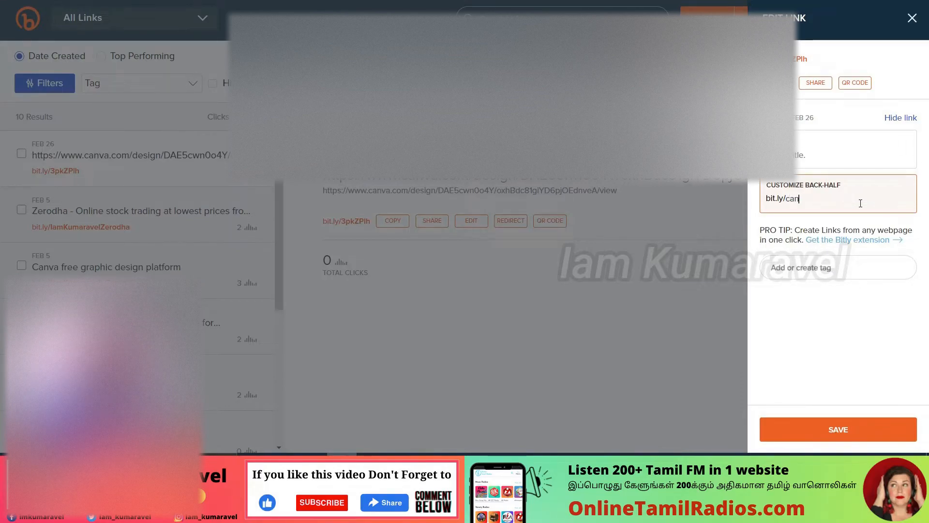
text(va)
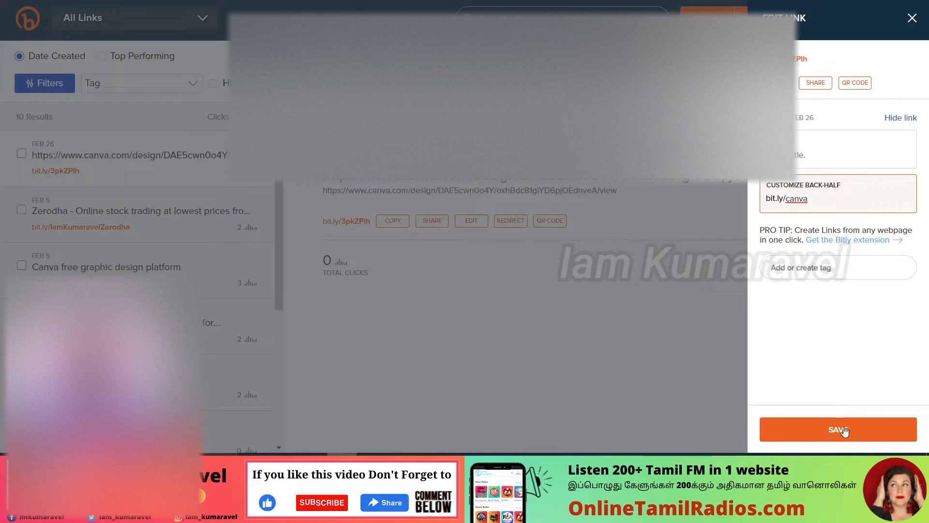
click(843, 430)
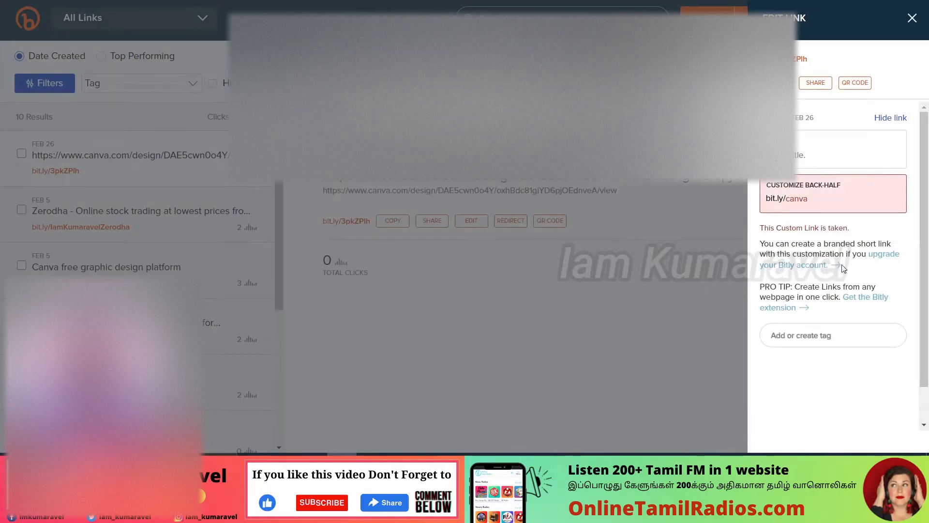
Set the link's custom back-half to the creator's handle followed by "BIO" and save it.
double_click(796, 199)
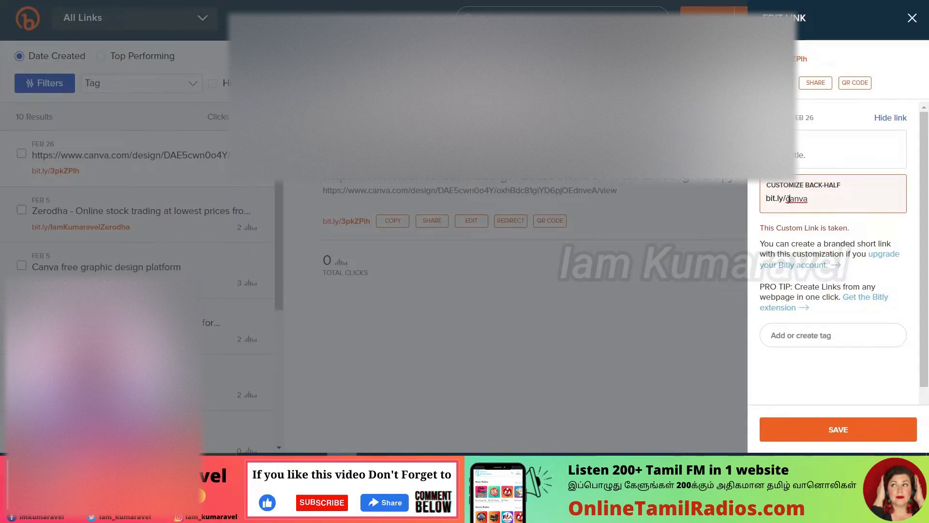
drag(790, 199, 842, 199)
key(BackSpace)
key(BackSpace)
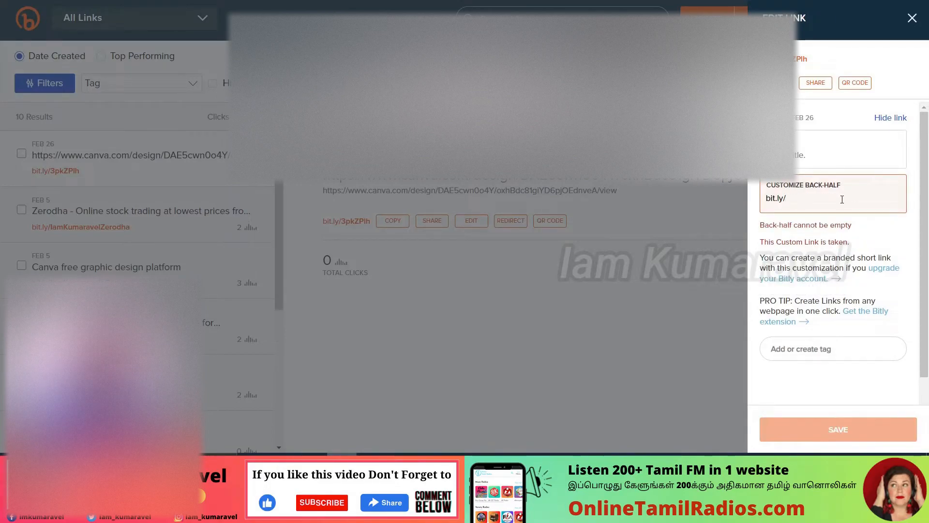
text(iamkumarave)
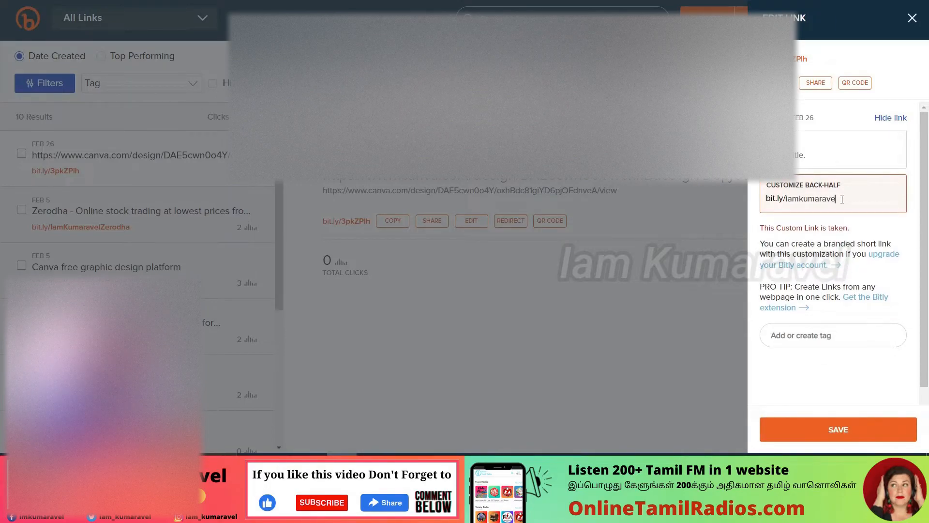
text(lBIO)
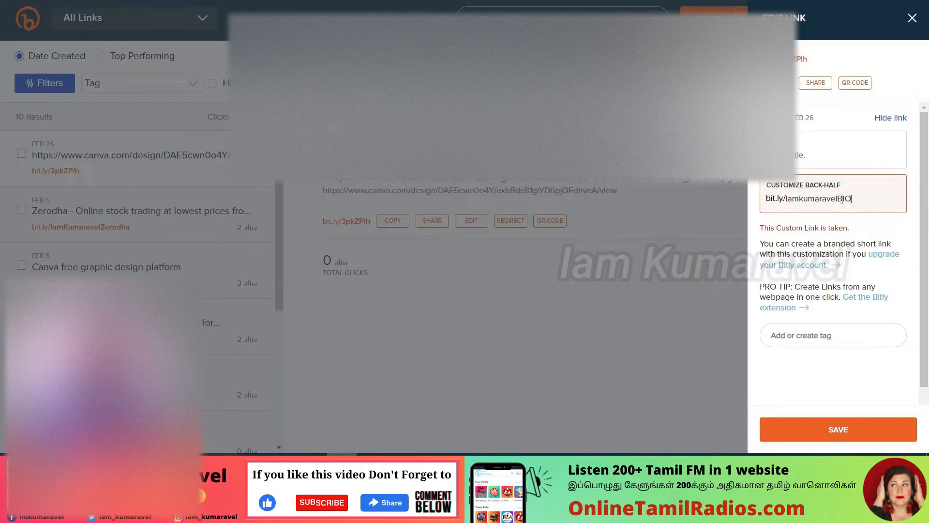
click(841, 437)
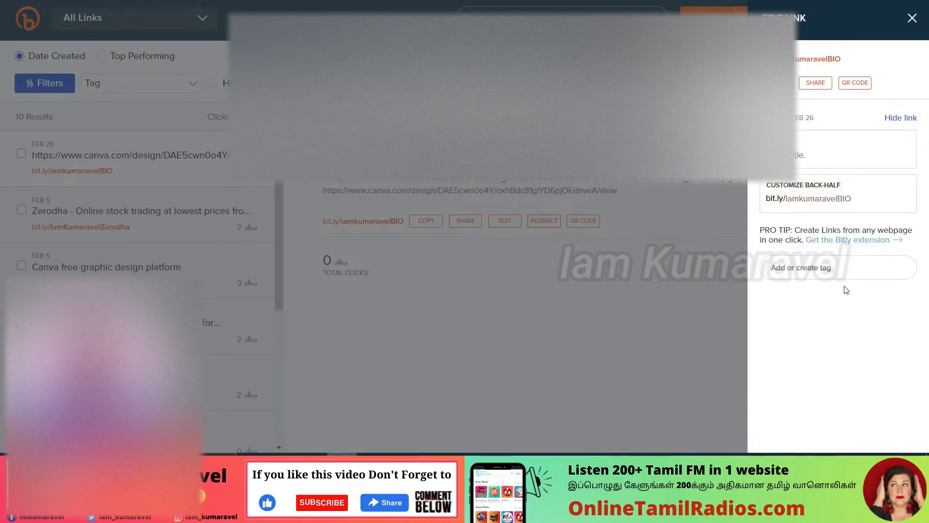
Copy the customized short link and open it in an incognito window to check that it leads to the published page.
click(864, 202)
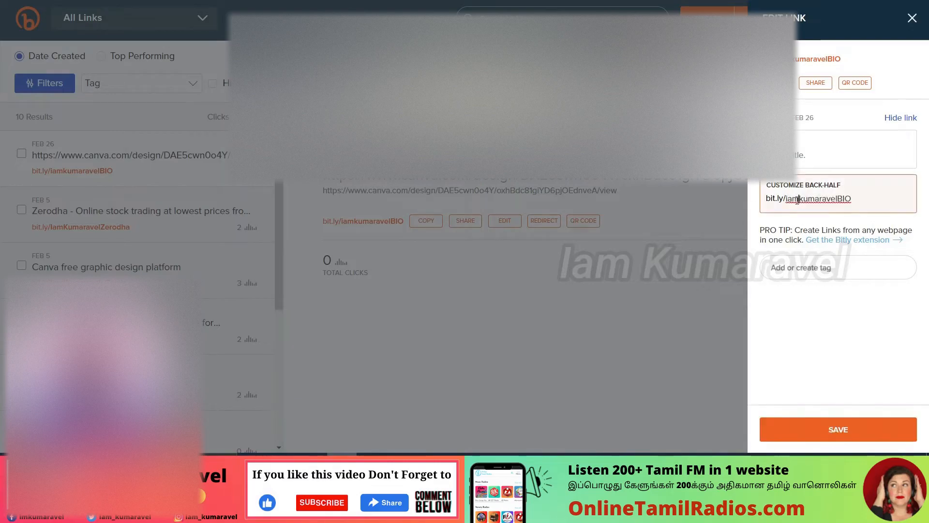
drag(864, 202, 767, 206)
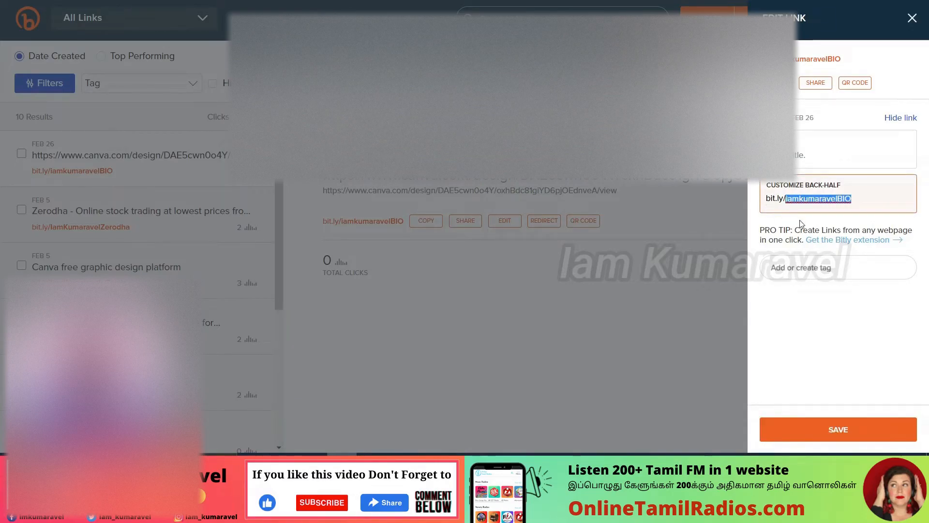
drag(848, 60, 765, 59)
key(ctrl+c)
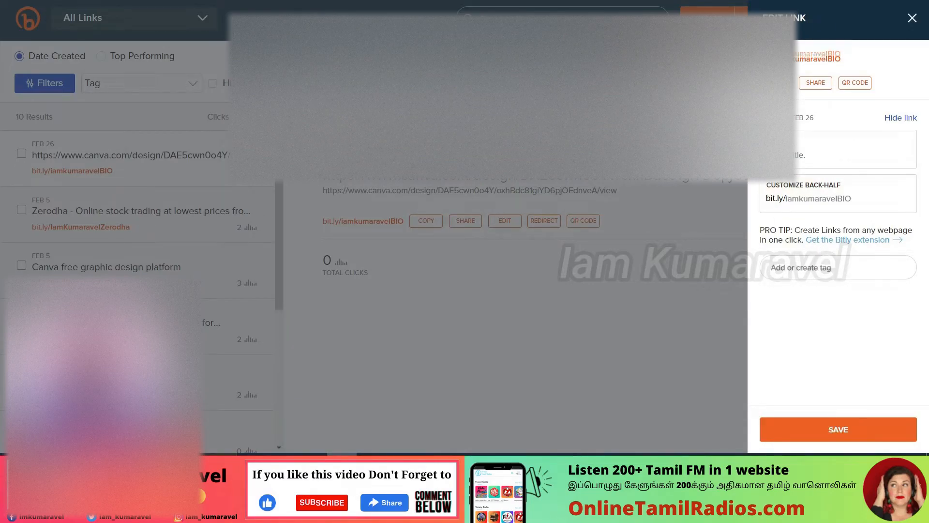
click(825, 52)
click(915, 1)
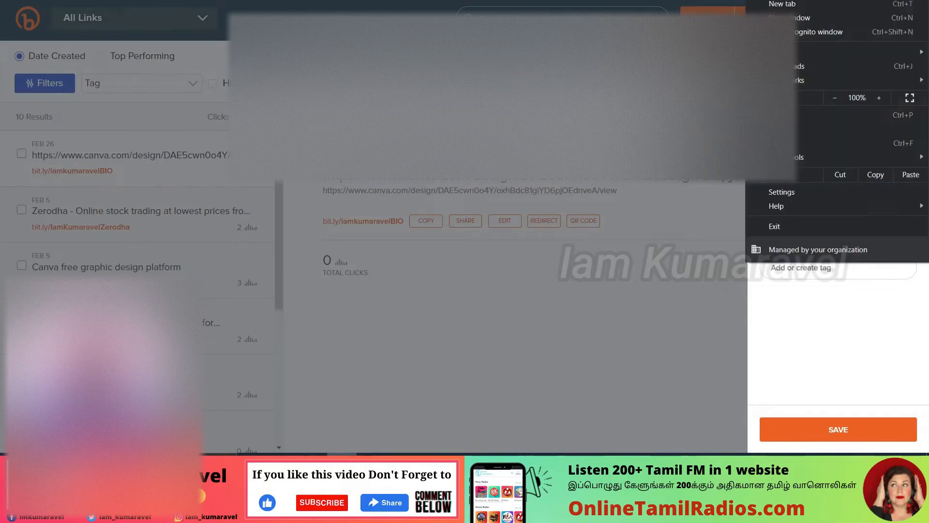
click(830, 32)
key(ctrl+v)
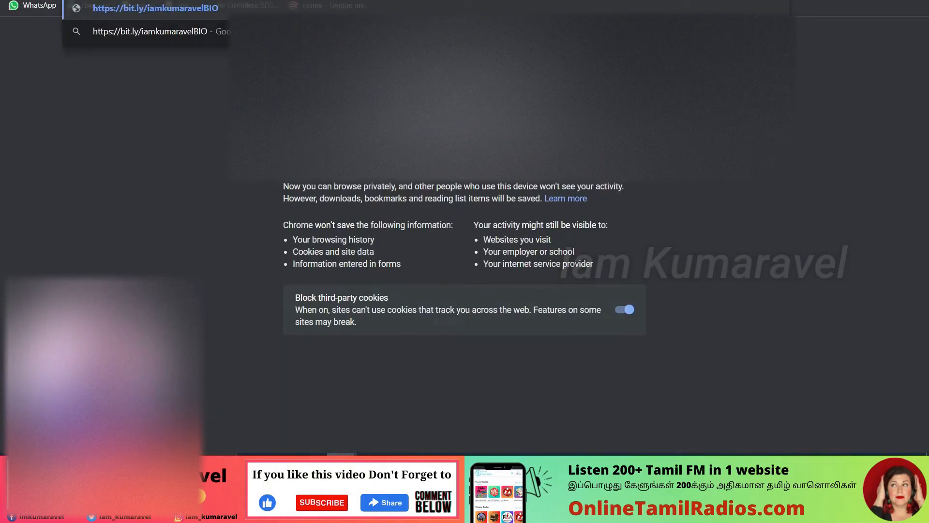
key(Return)
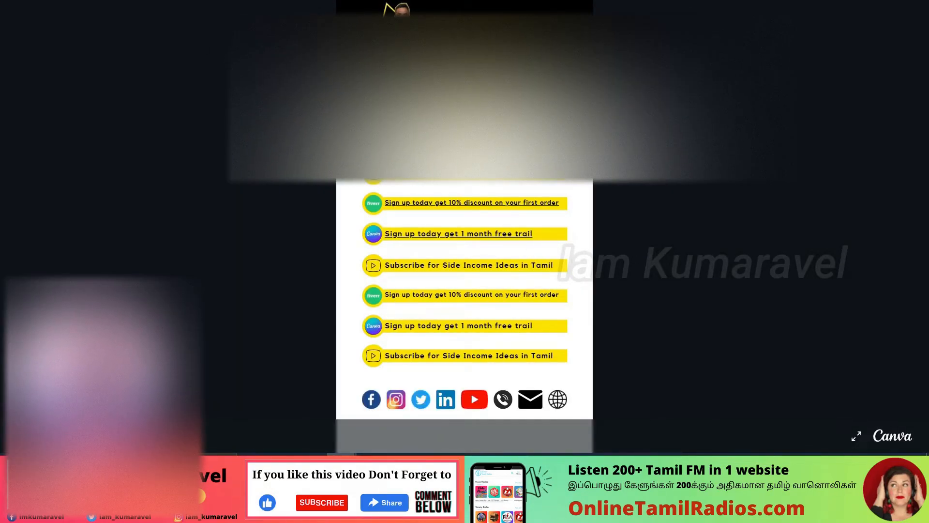
Return to the regular browser window, view the Instagram profile's bio link, and look through Canva's link-in-bio templates.
key(alt+Tab)
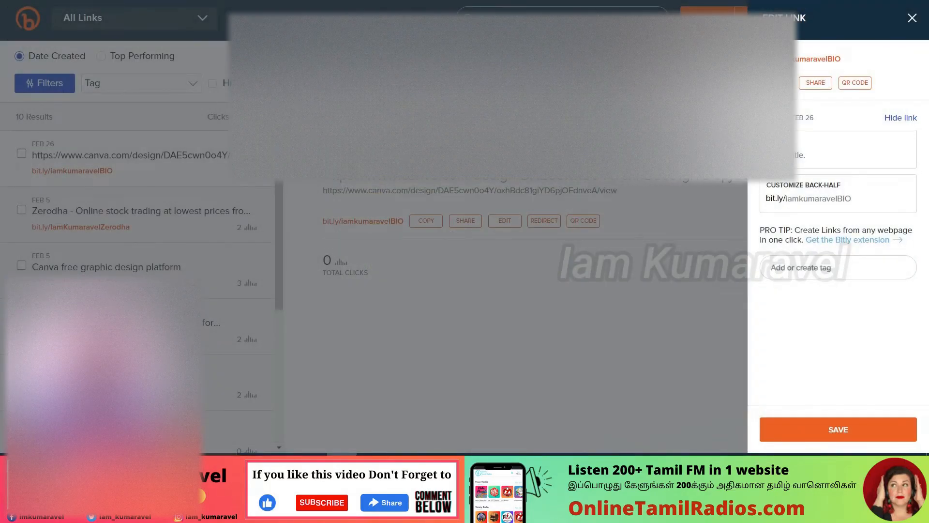
click(364, 1)
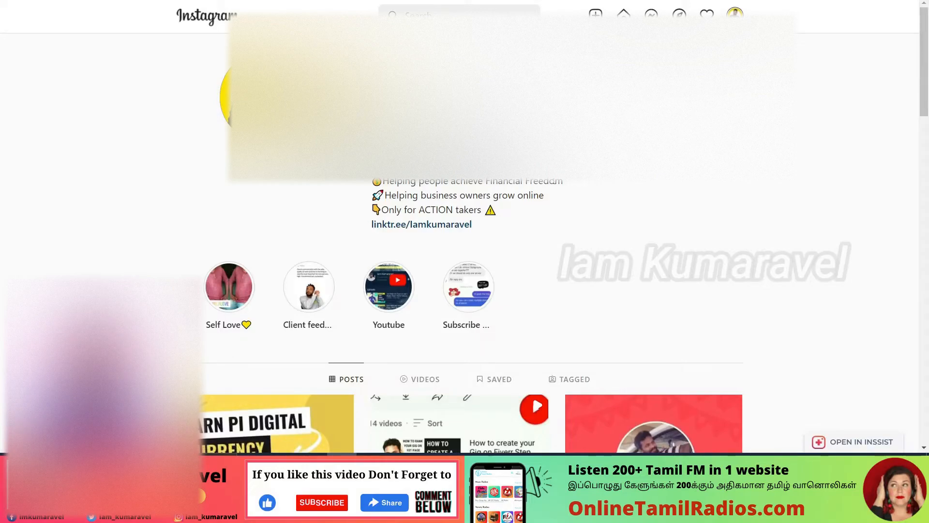
click(237, 1)
scroll(860, 213, down, 10)
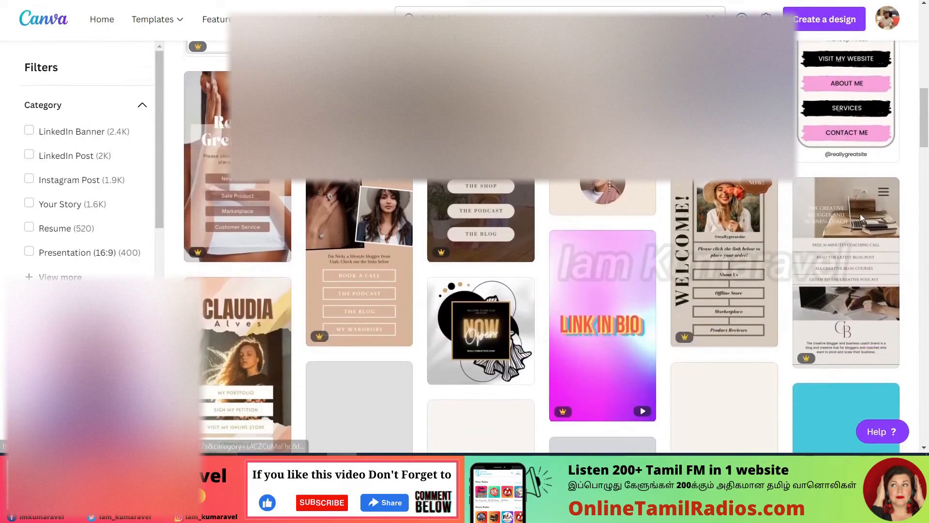
scroll(883, 247, down, 5)
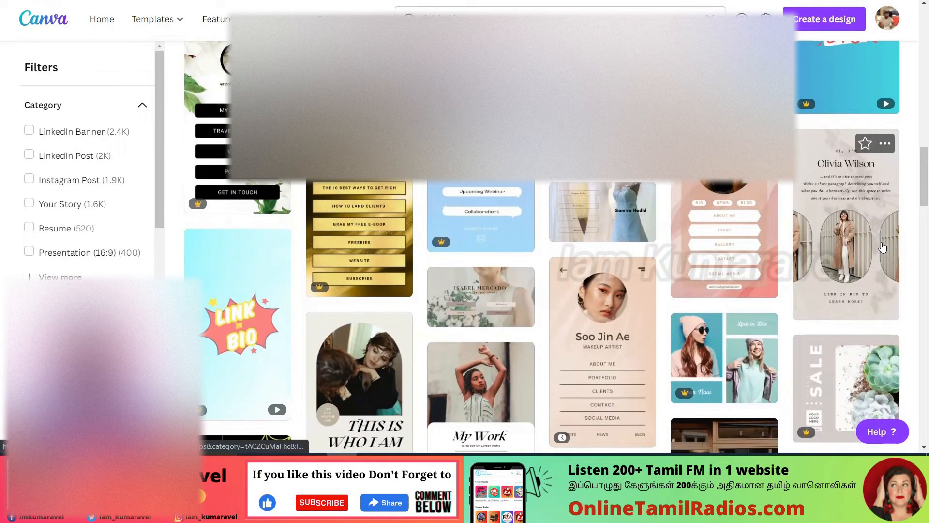
scroll(914, 235, up, 3)
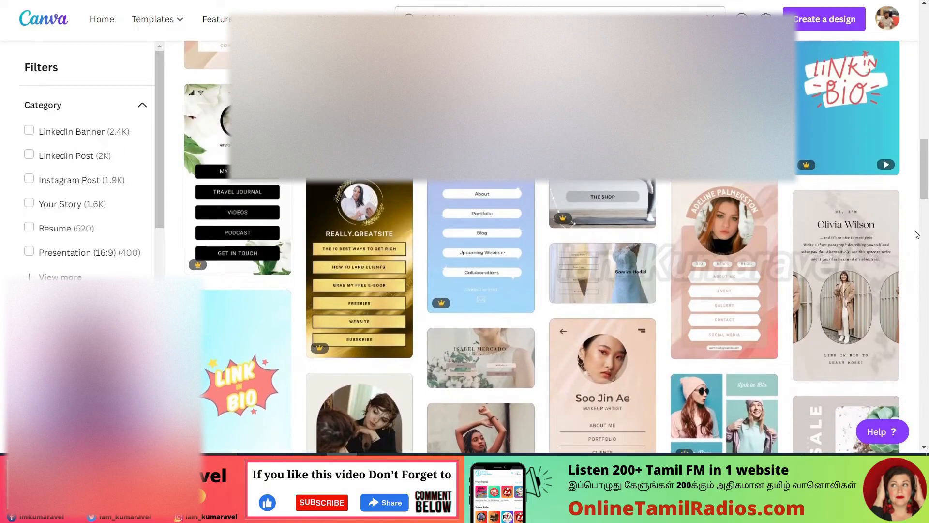
scroll(914, 235, down, 4)
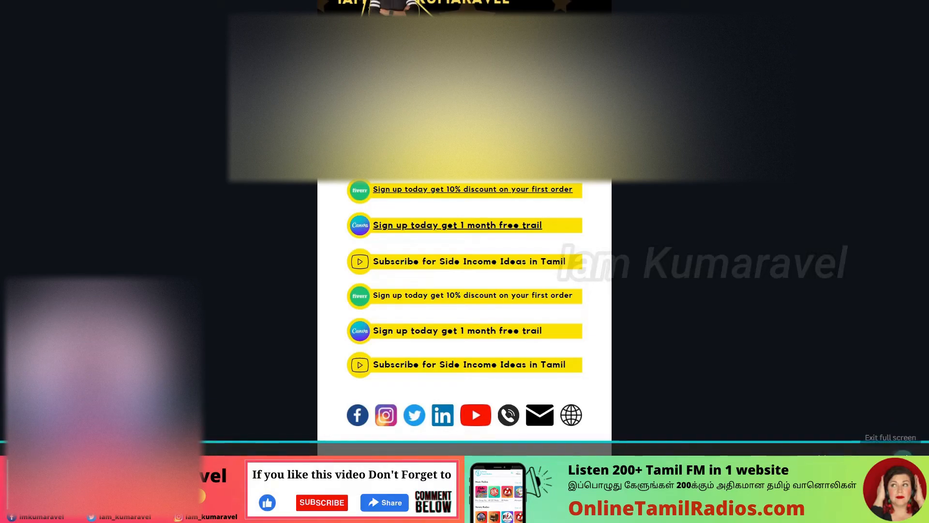
Exit the published page's full-screen view, search Fiverr for "link in bio" and look through the offered services and their prices.
click(903, 455)
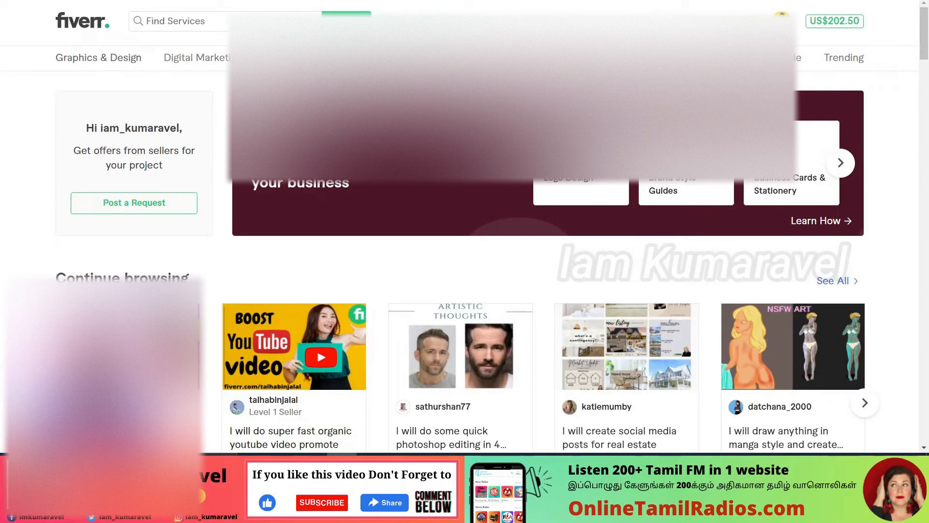
click(183, 20)
text(link in b)
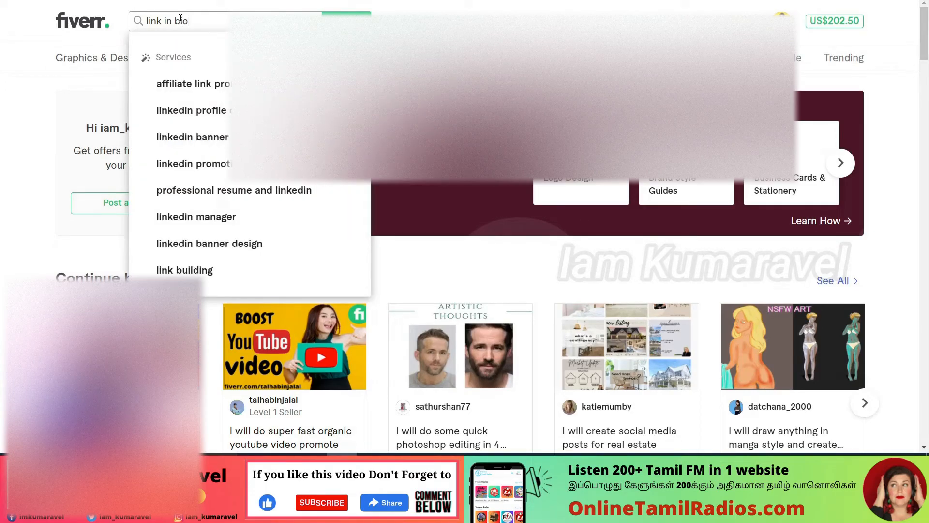
text(io)
key(Return)
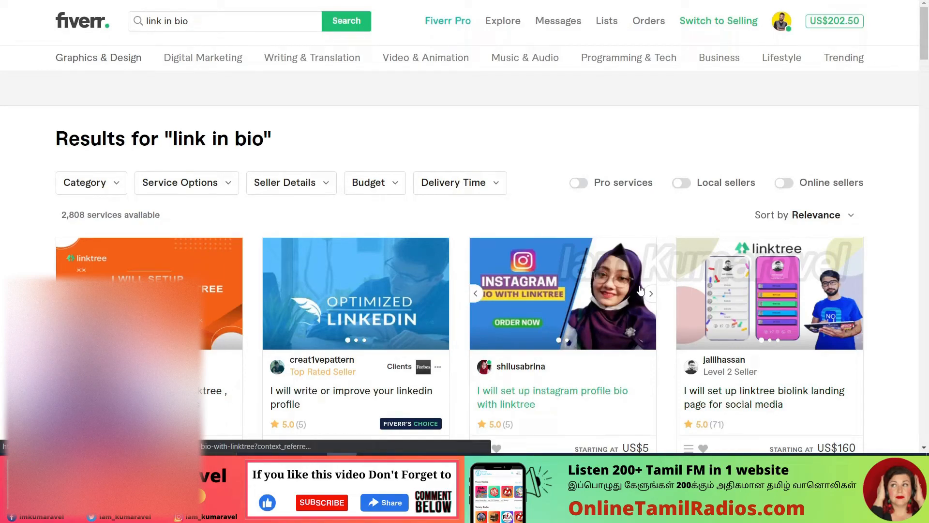
scroll(579, 328, down, 1)
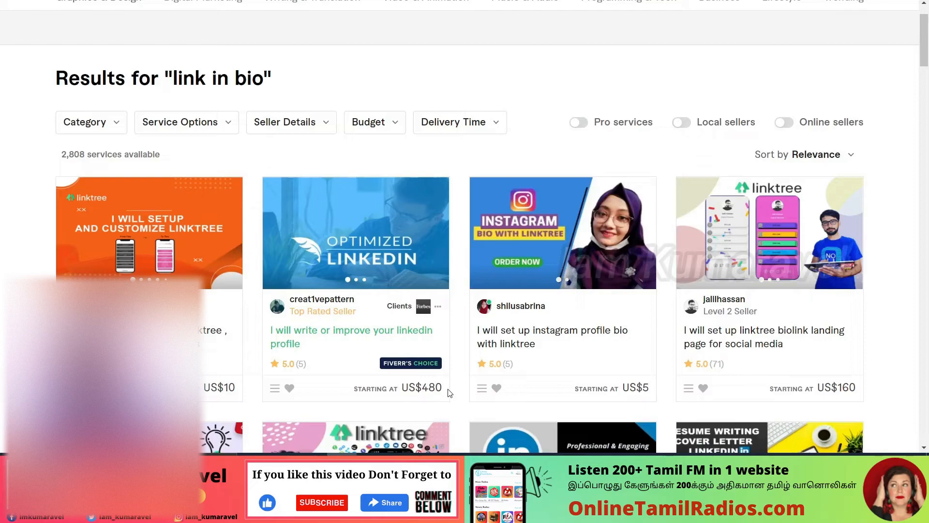
scroll(762, 180, down, 1)
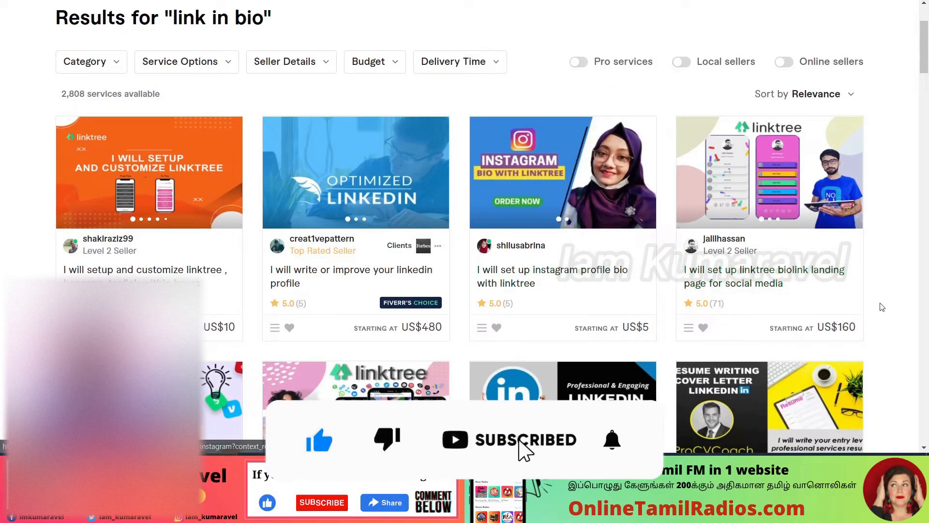
scroll(889, 269, up, 2)
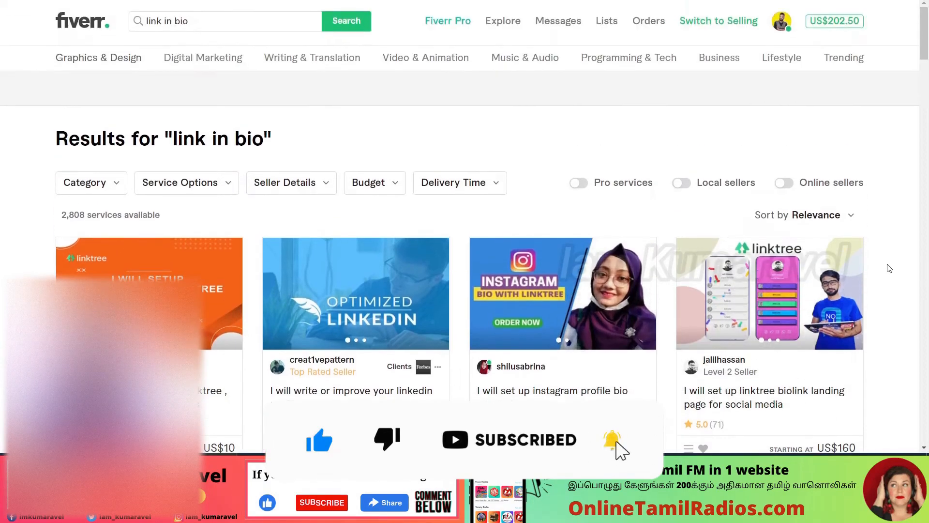
scroll(889, 269, down, 4)
scroll(881, 238, up, 4)
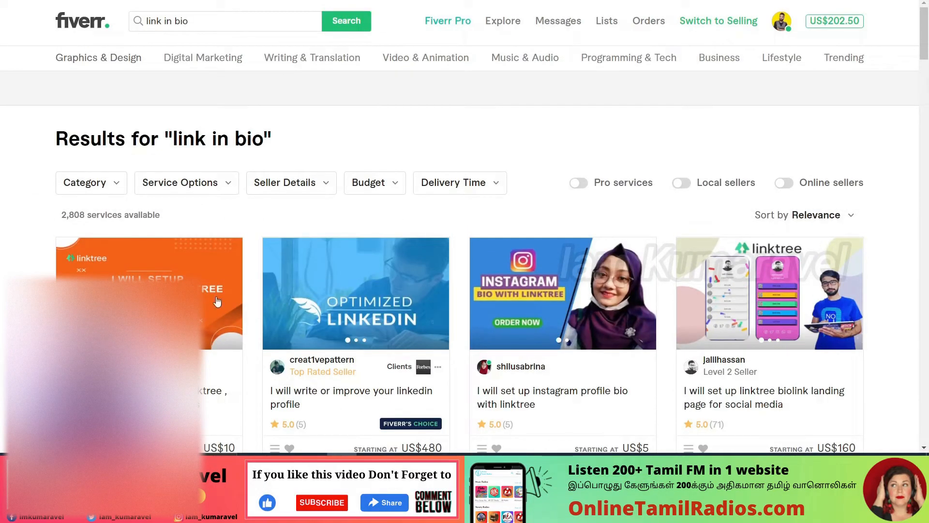
Limit the "link in bio" results to online sellers and search the services for "link in bio for instagram".
click(788, 185)
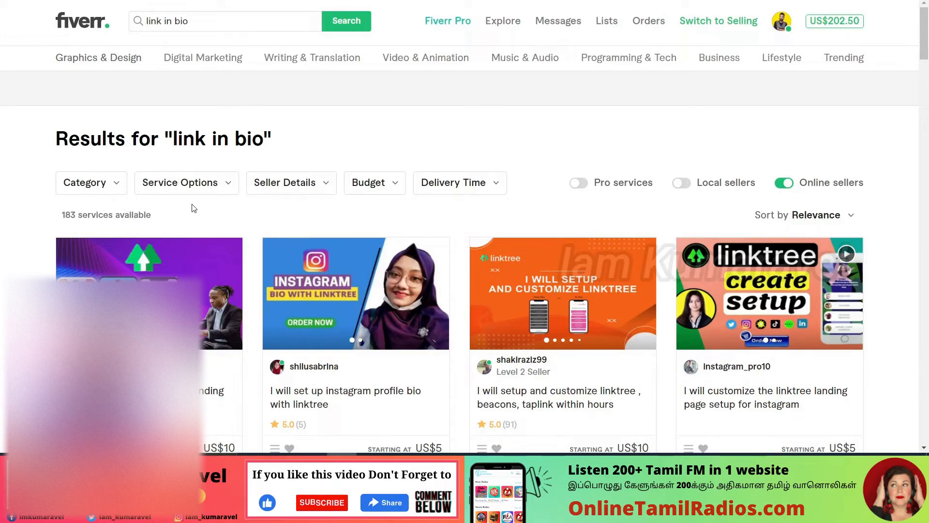
click(169, 25)
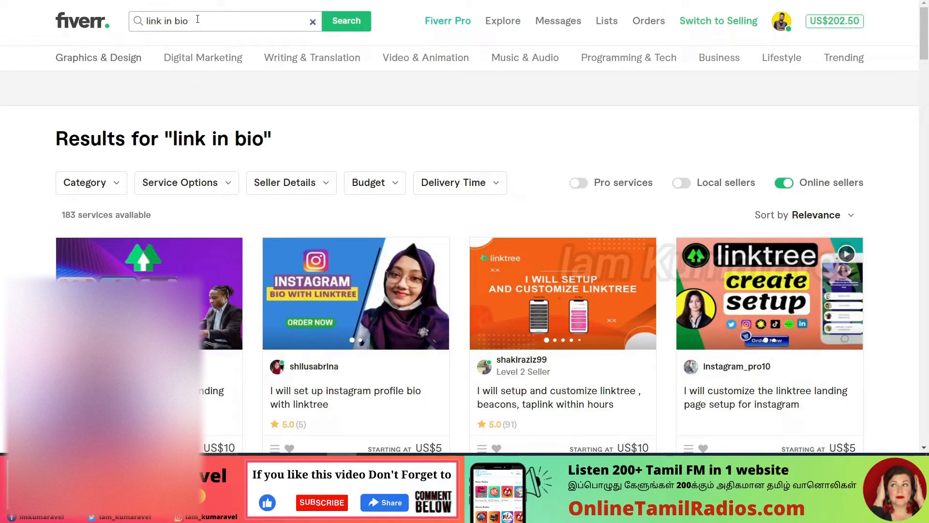
click(219, 19)
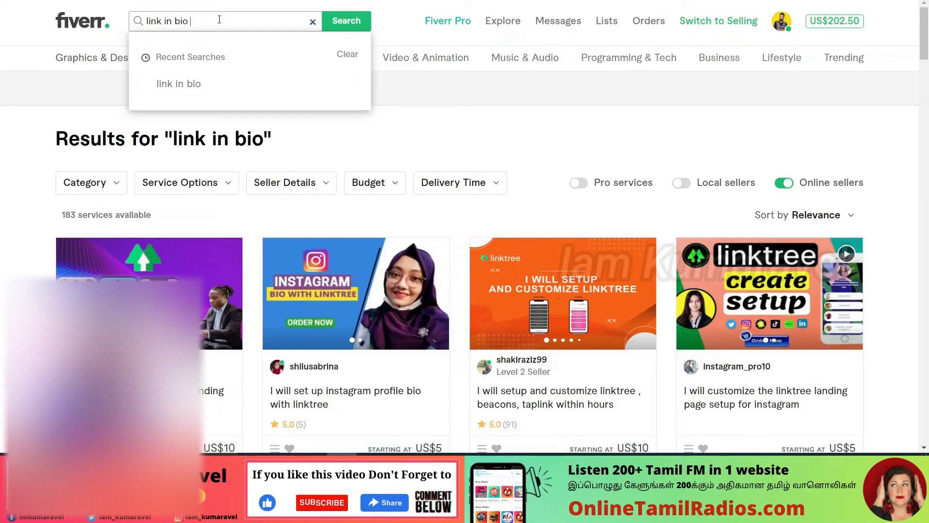
text(for insta)
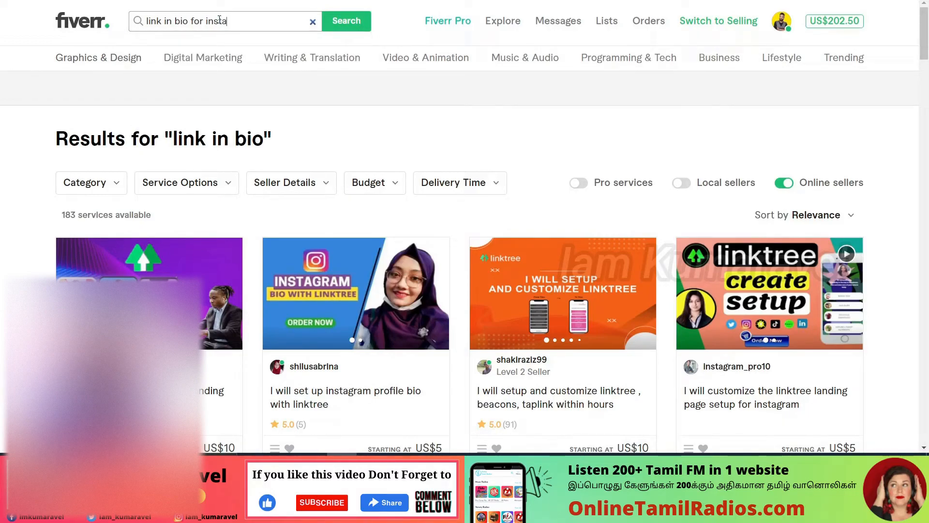
text(gram)
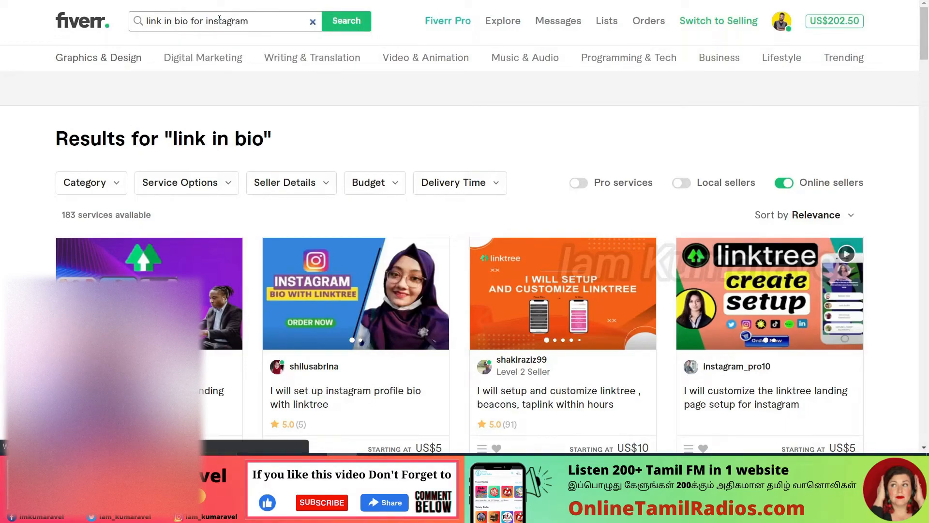
key(Return)
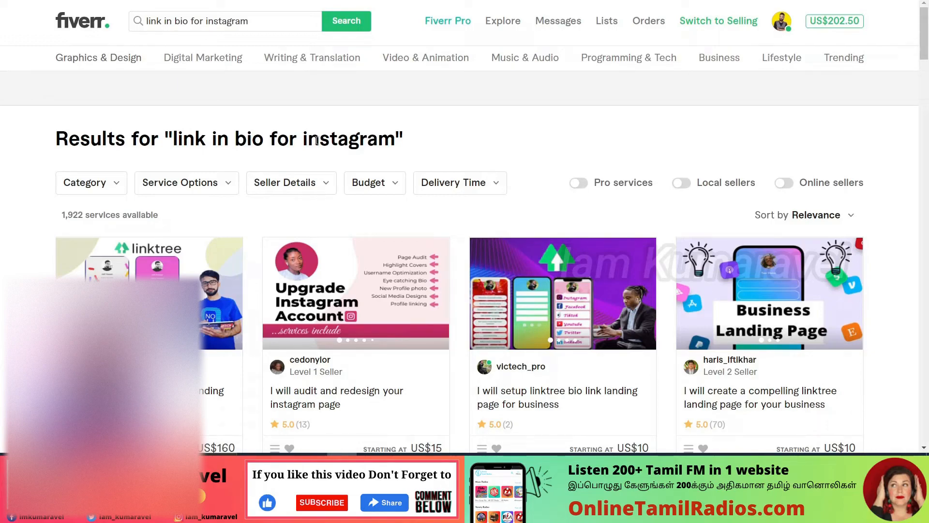
Reword the query and search the services for "instagram link in bio".
double_click(218, 19)
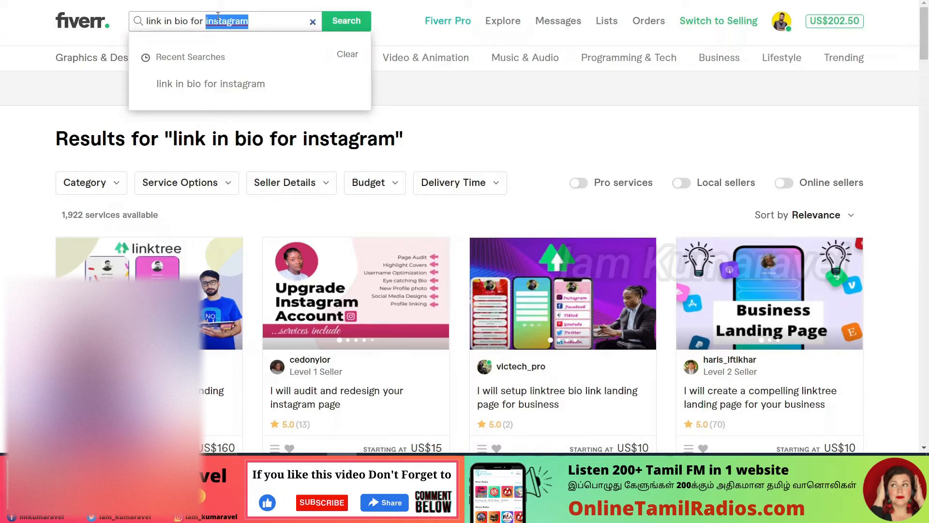
key(BackSpace)
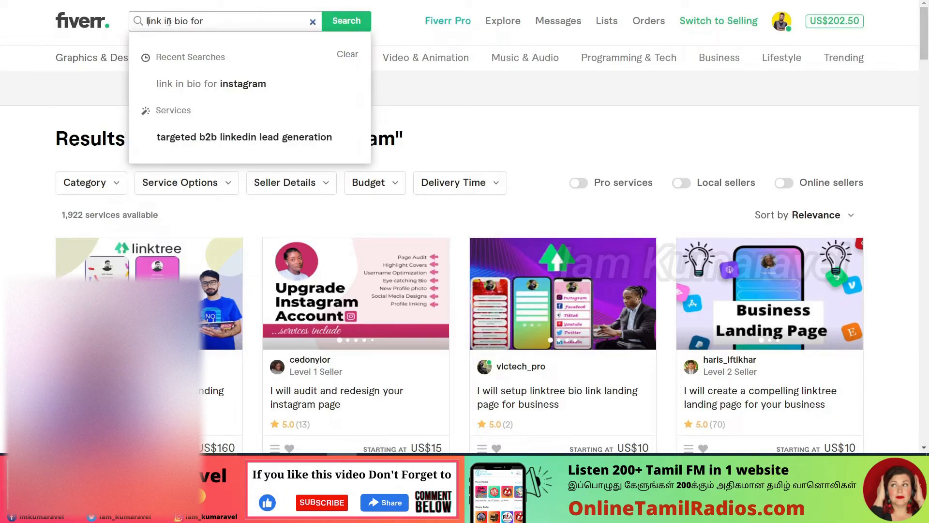
text(instagram)
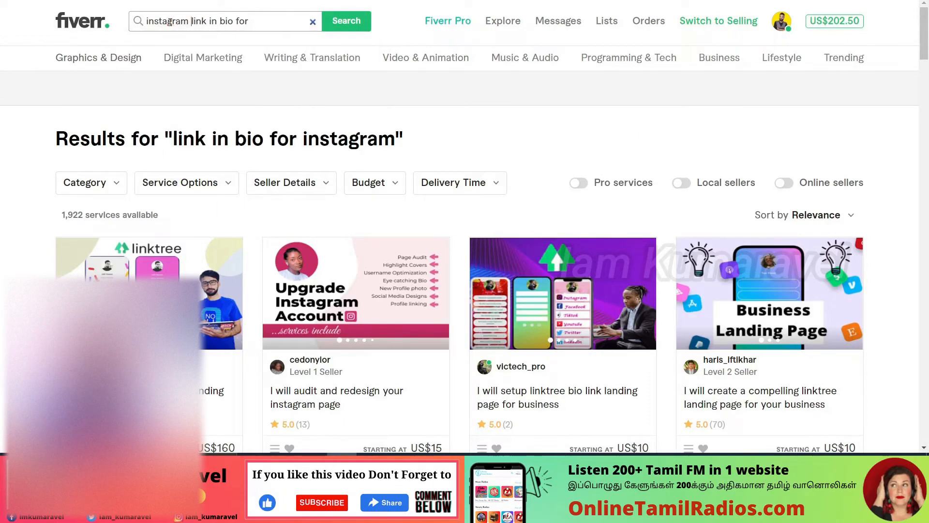
double_click(241, 22)
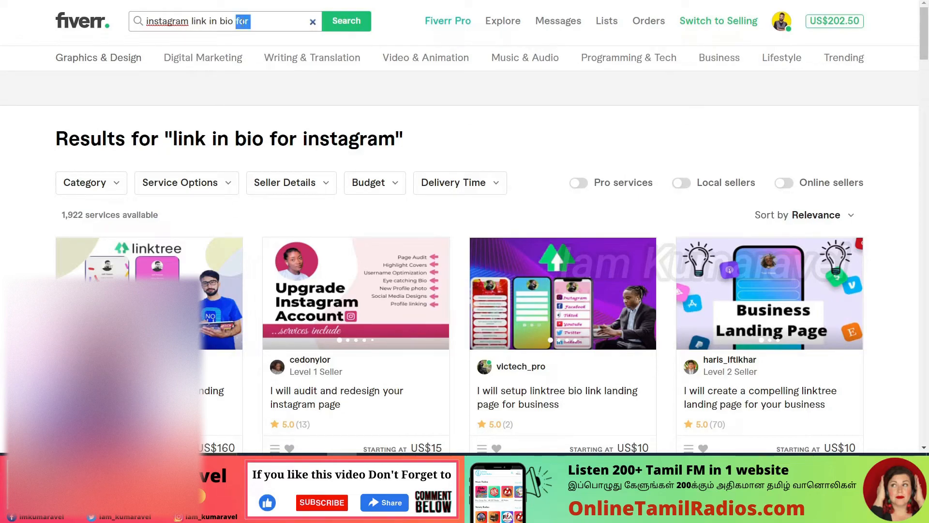
key(BackSpace)
key(Return)
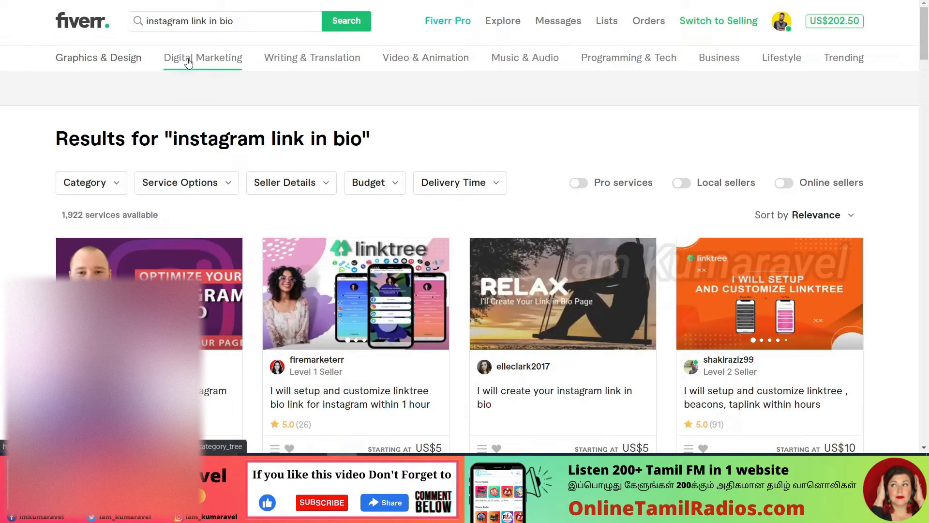
Remove "instagram" from the query and search the services for "link in bio" again.
double_click(186, 22)
key(BackSpace)
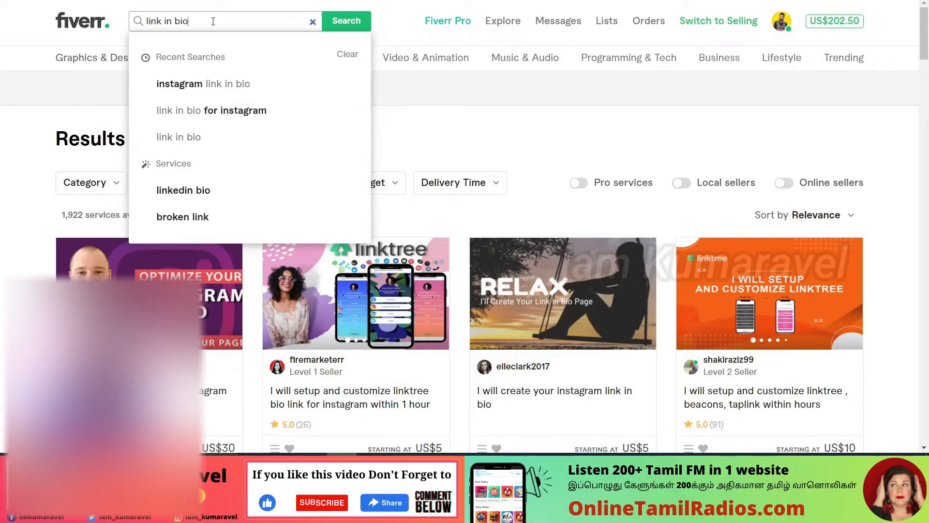
key(Return)
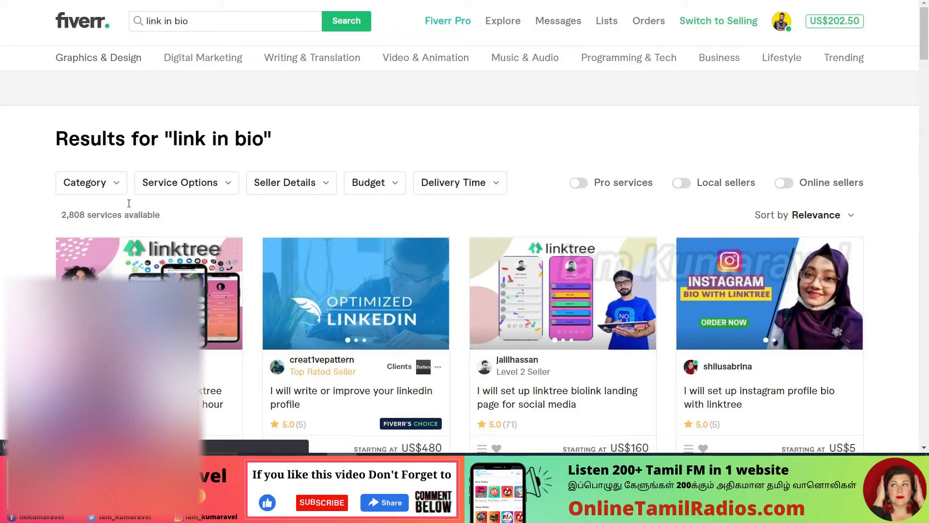
Extend the query with the TikTok platform and search the services for "link in bio tiktok".
click(180, 20)
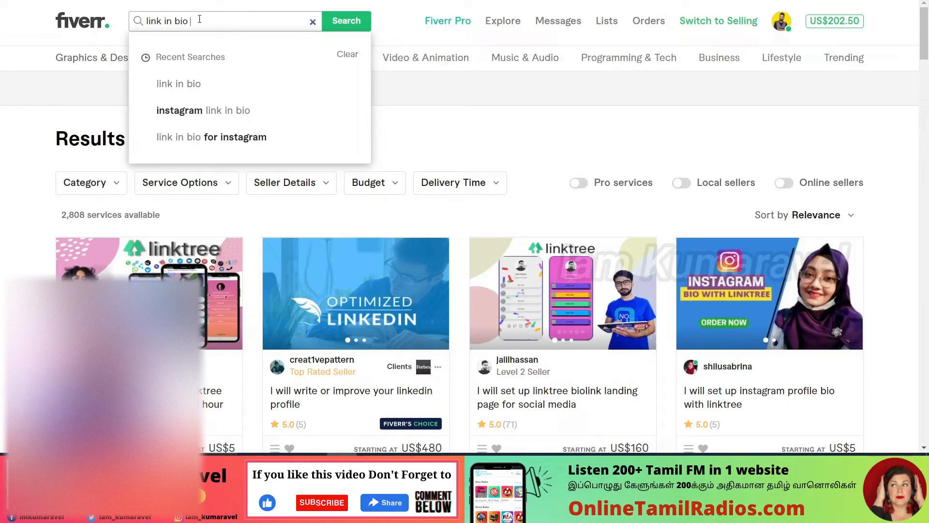
text(tik)
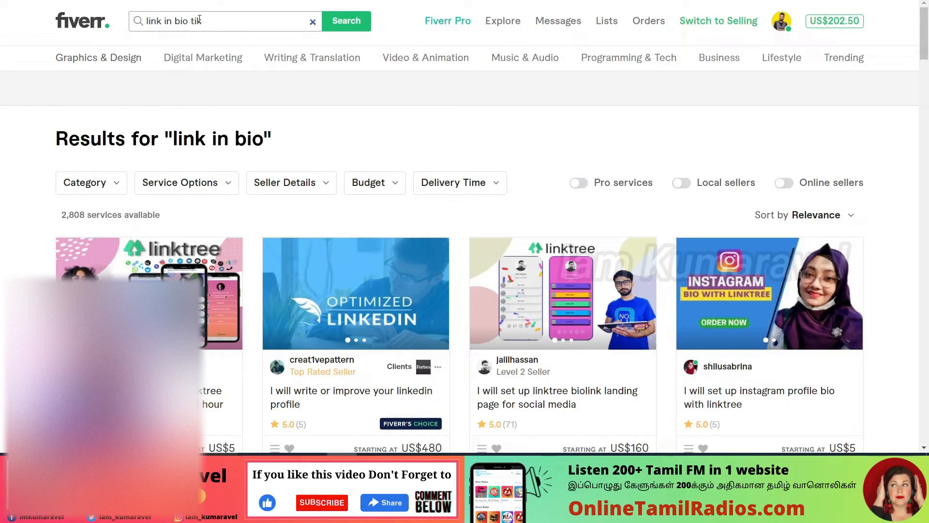
text(tok)
key(Return)
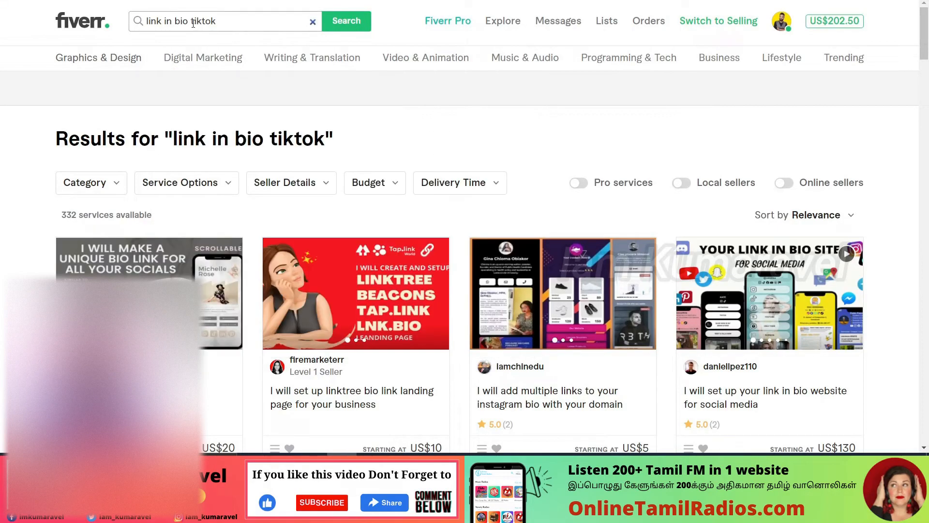
Search the services for "tiktok link in bio" and limit the results to online sellers.
double_click(199, 21)
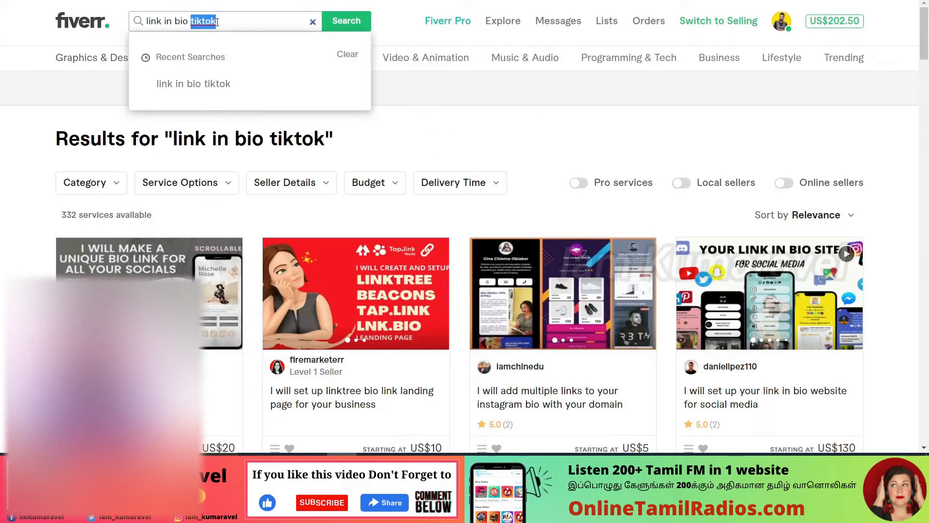
key(BackSpace)
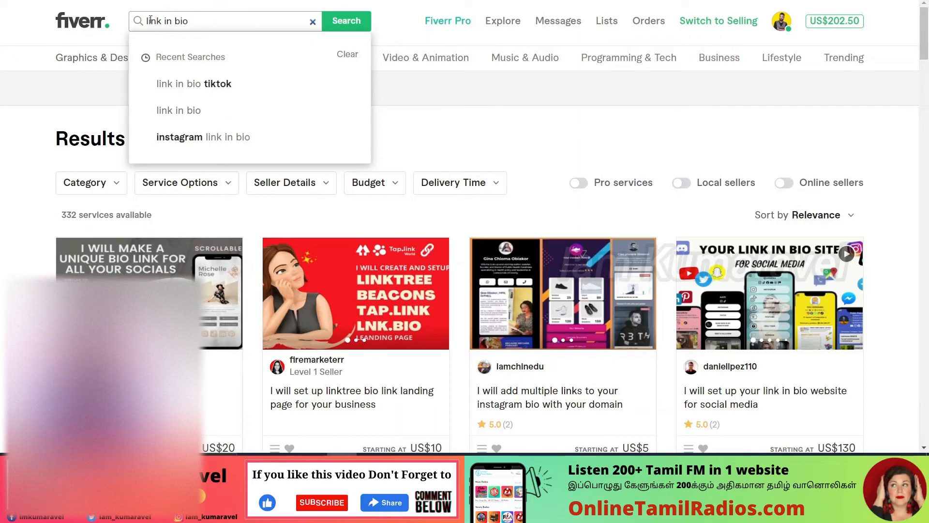
text(tiktok)
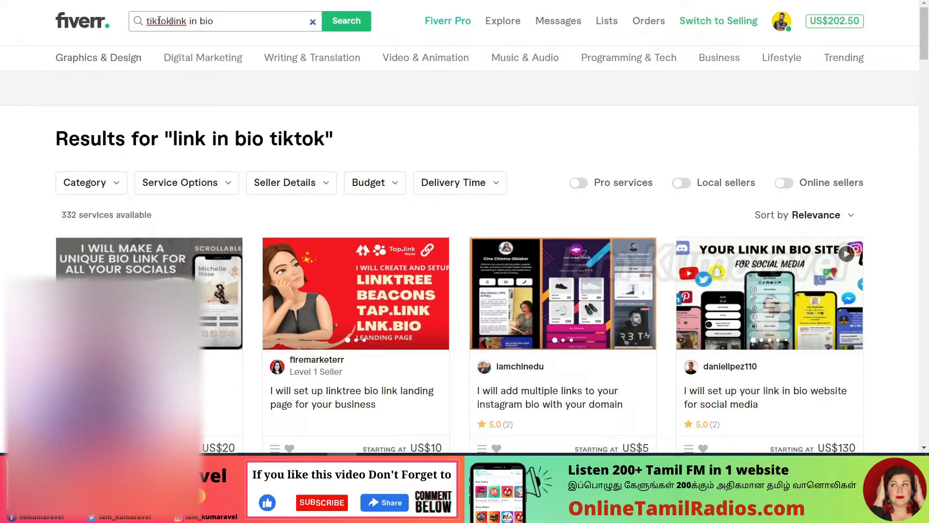
key(Return)
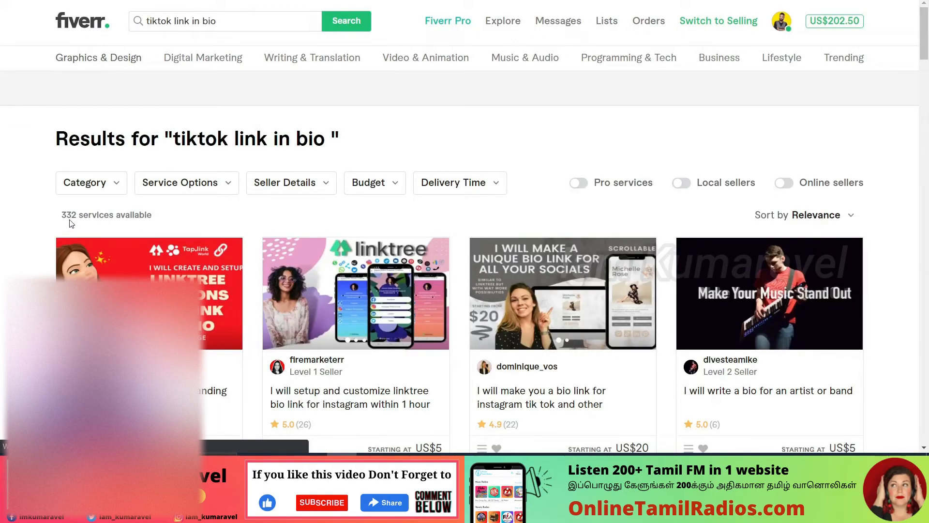
click(784, 183)
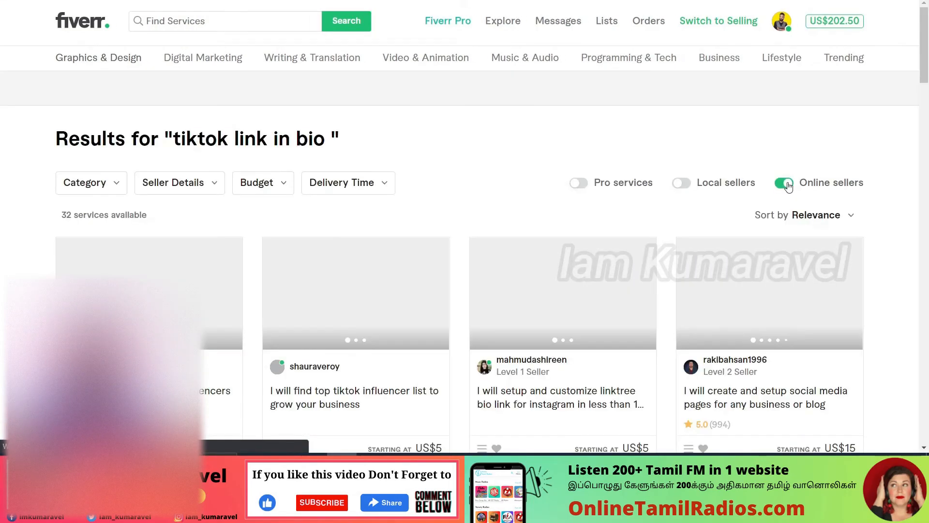